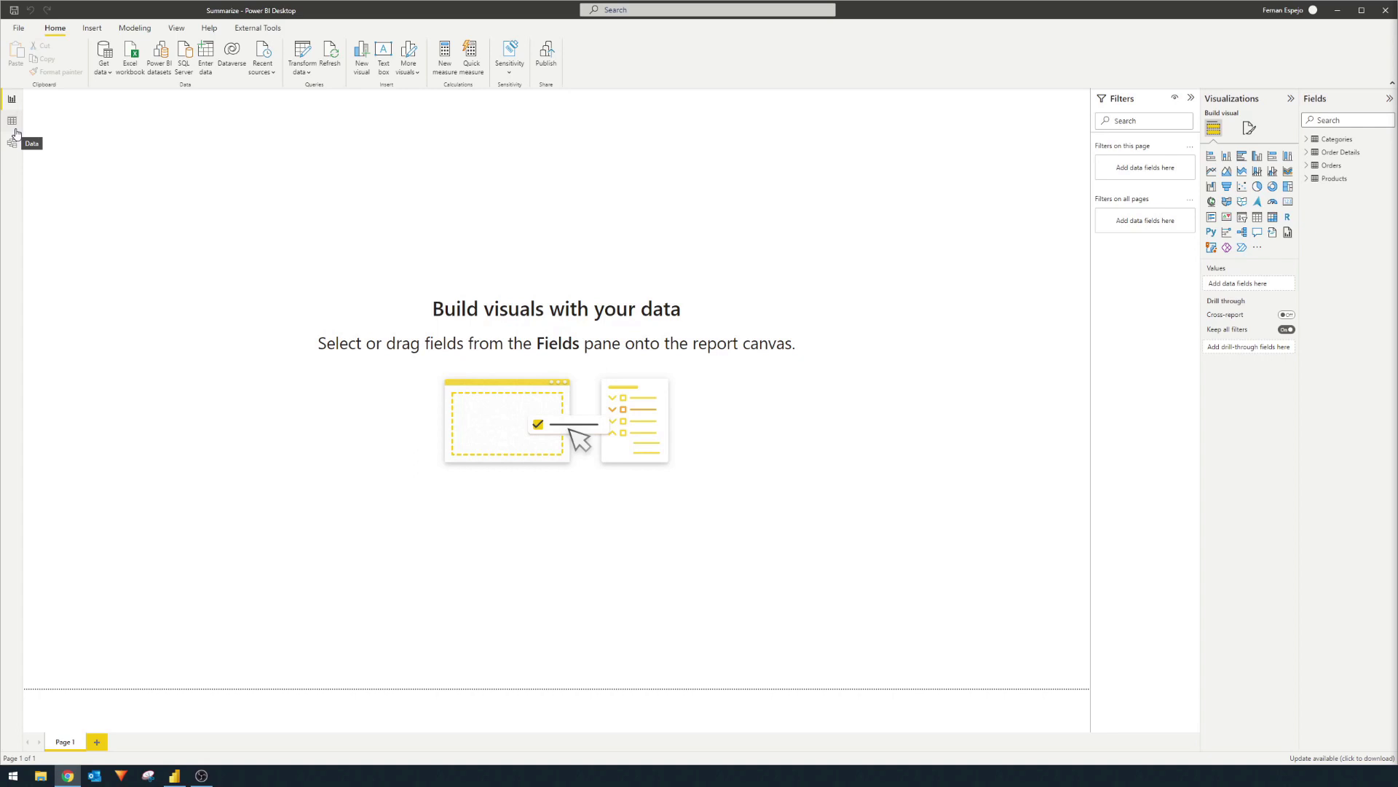
# Step: Inspect the Categories table rows and the relationship diagram, then return to the empty report page
pyautogui.click(13, 122)
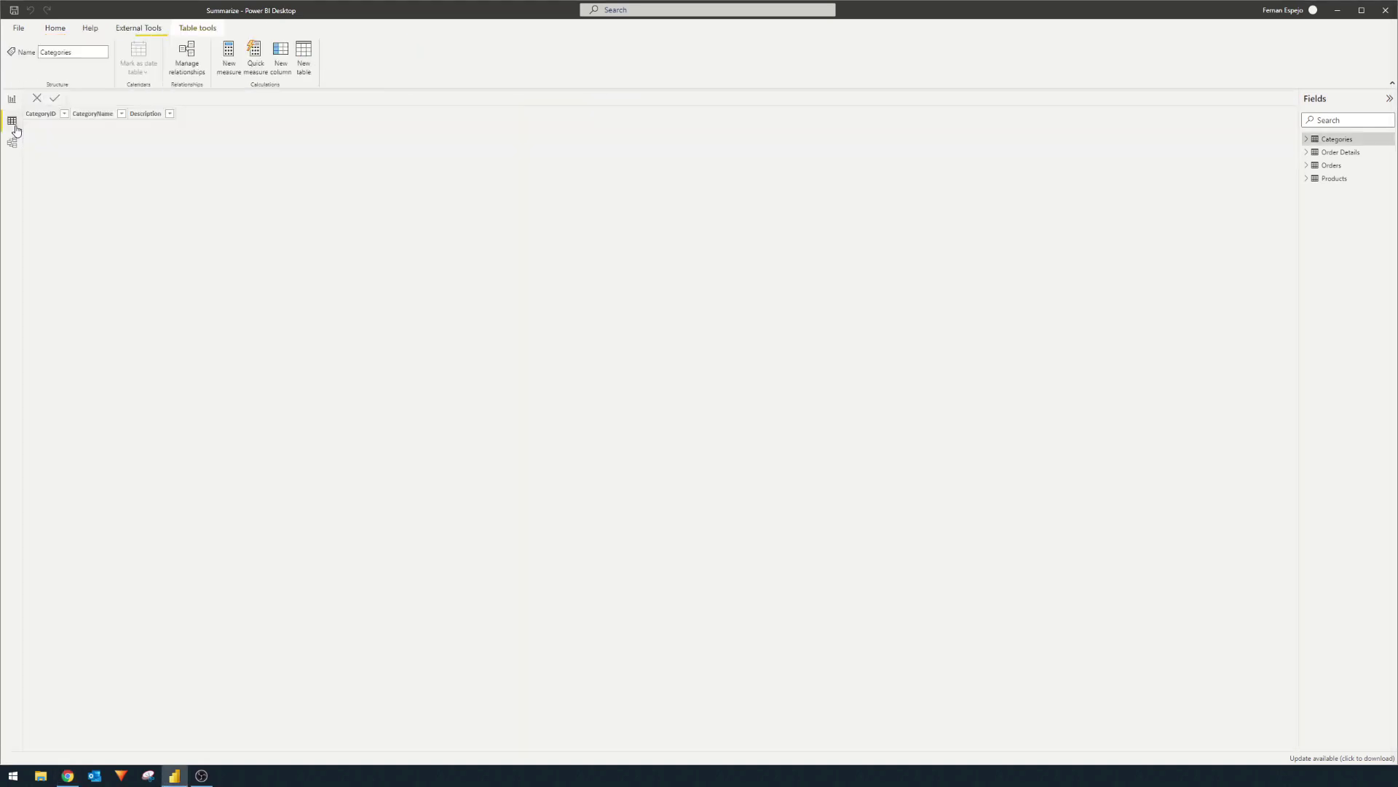
pyautogui.click(13, 143)
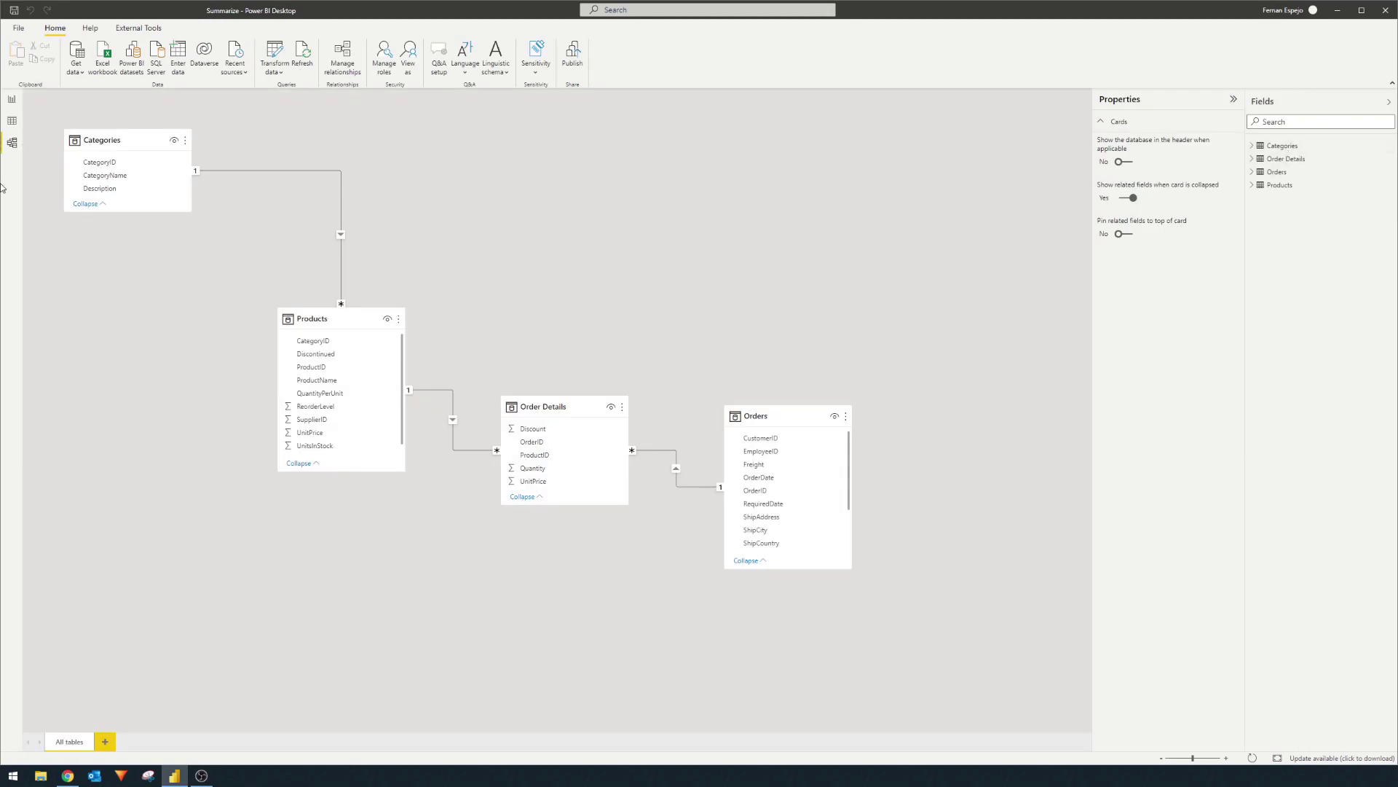
pyautogui.click(12, 120)
pyautogui.click(11, 98)
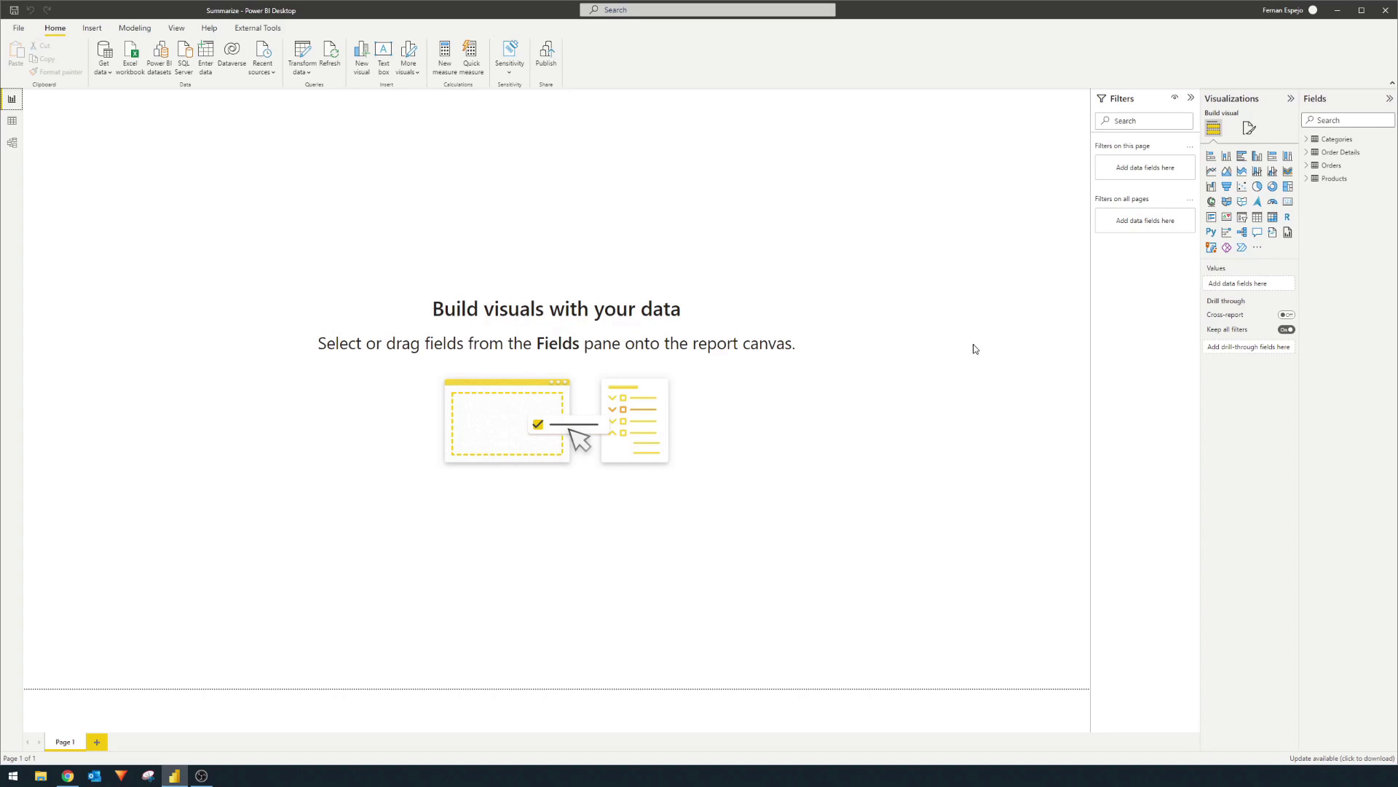
# Step: Build a table visual of CategoryName with Quantity aggregated as Sum, totalling 51317
pyautogui.click(1315, 142)
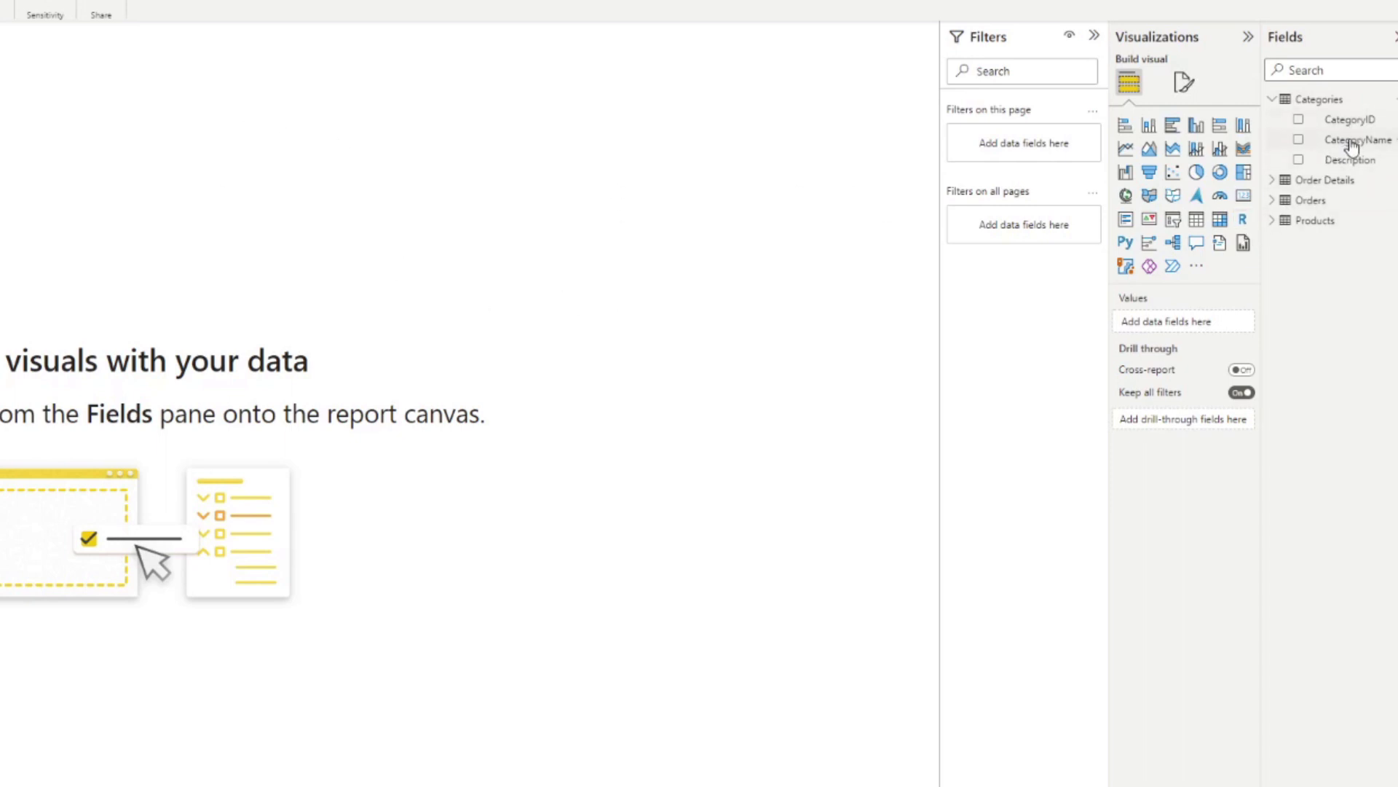
pyautogui.moveTo(1348, 142); pyautogui.dragTo(652, 267)
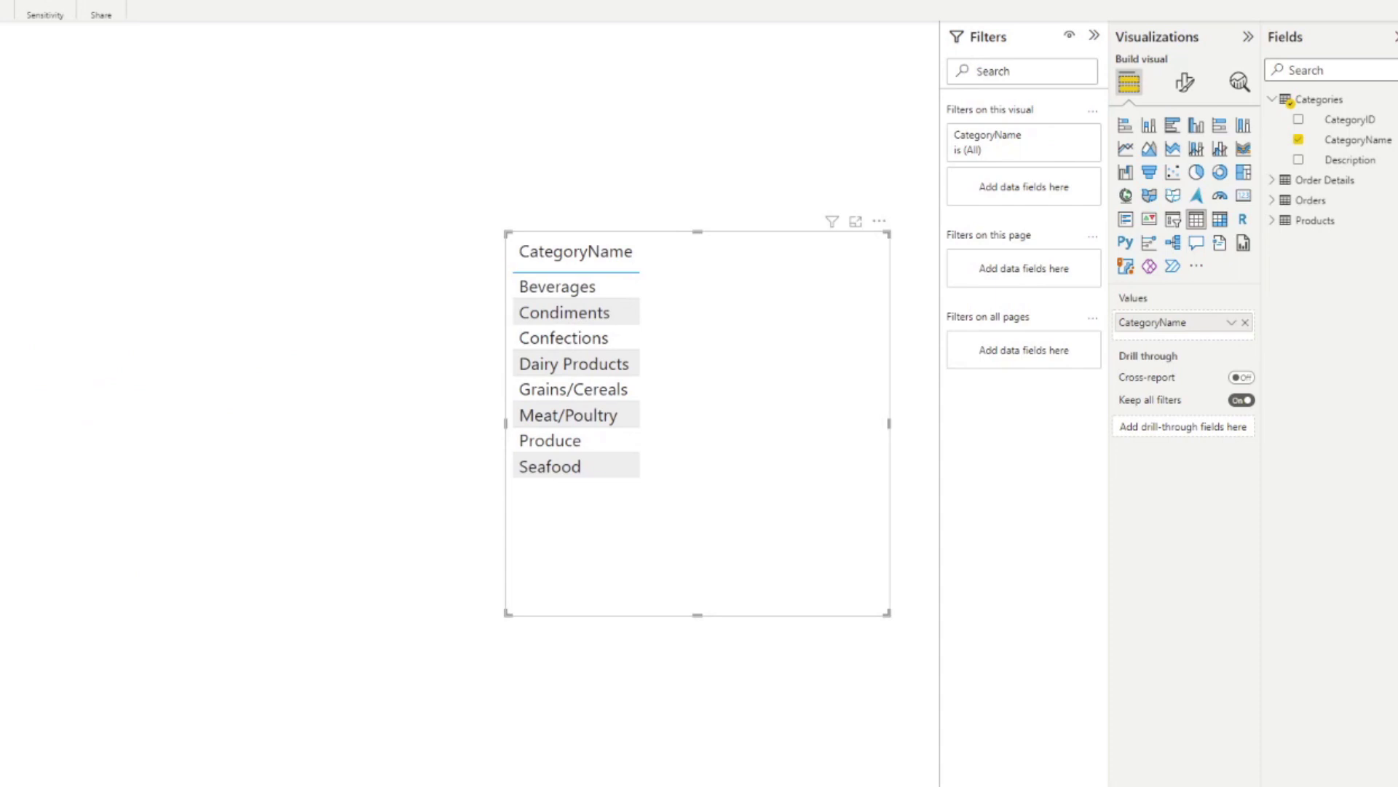
pyautogui.click(1272, 180)
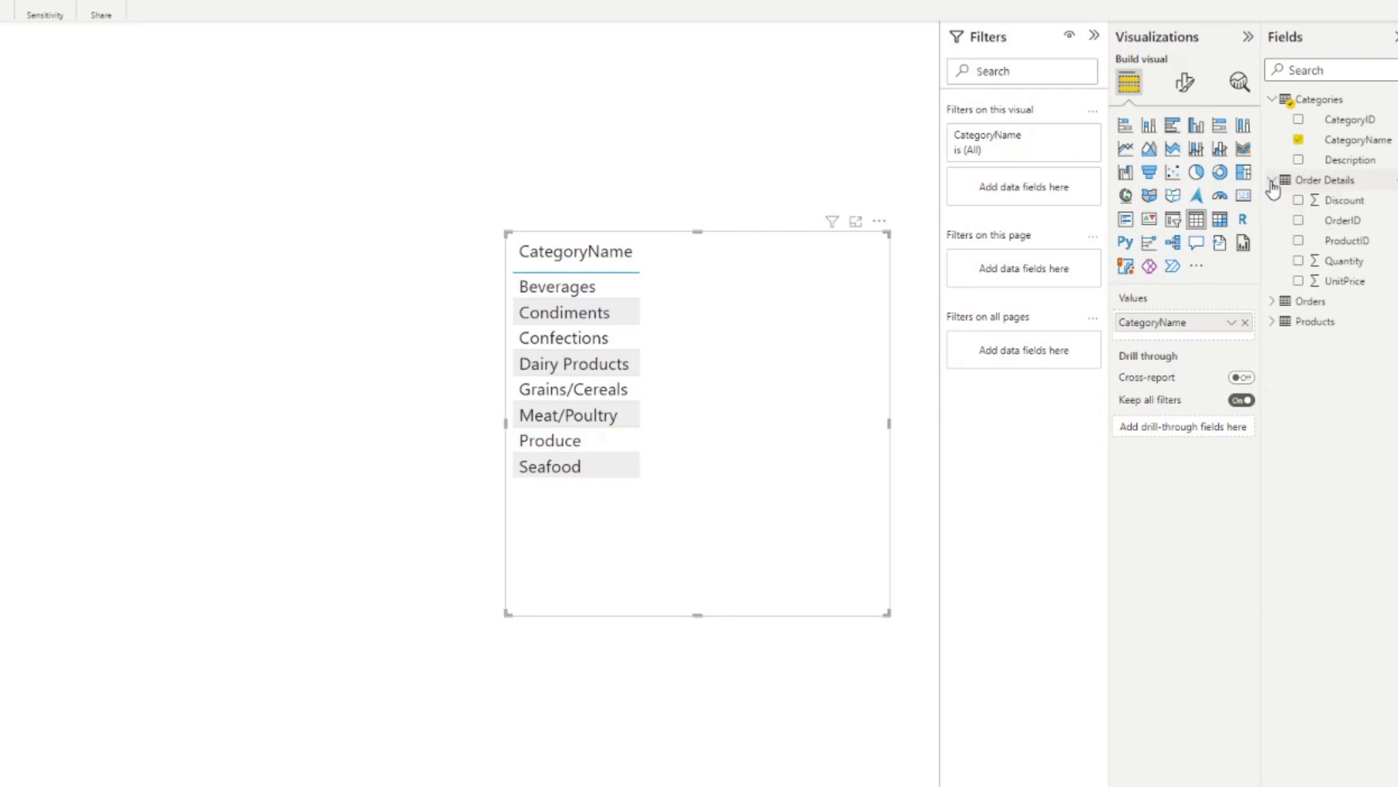
pyautogui.moveTo(1348, 268); pyautogui.dragTo(796, 412)
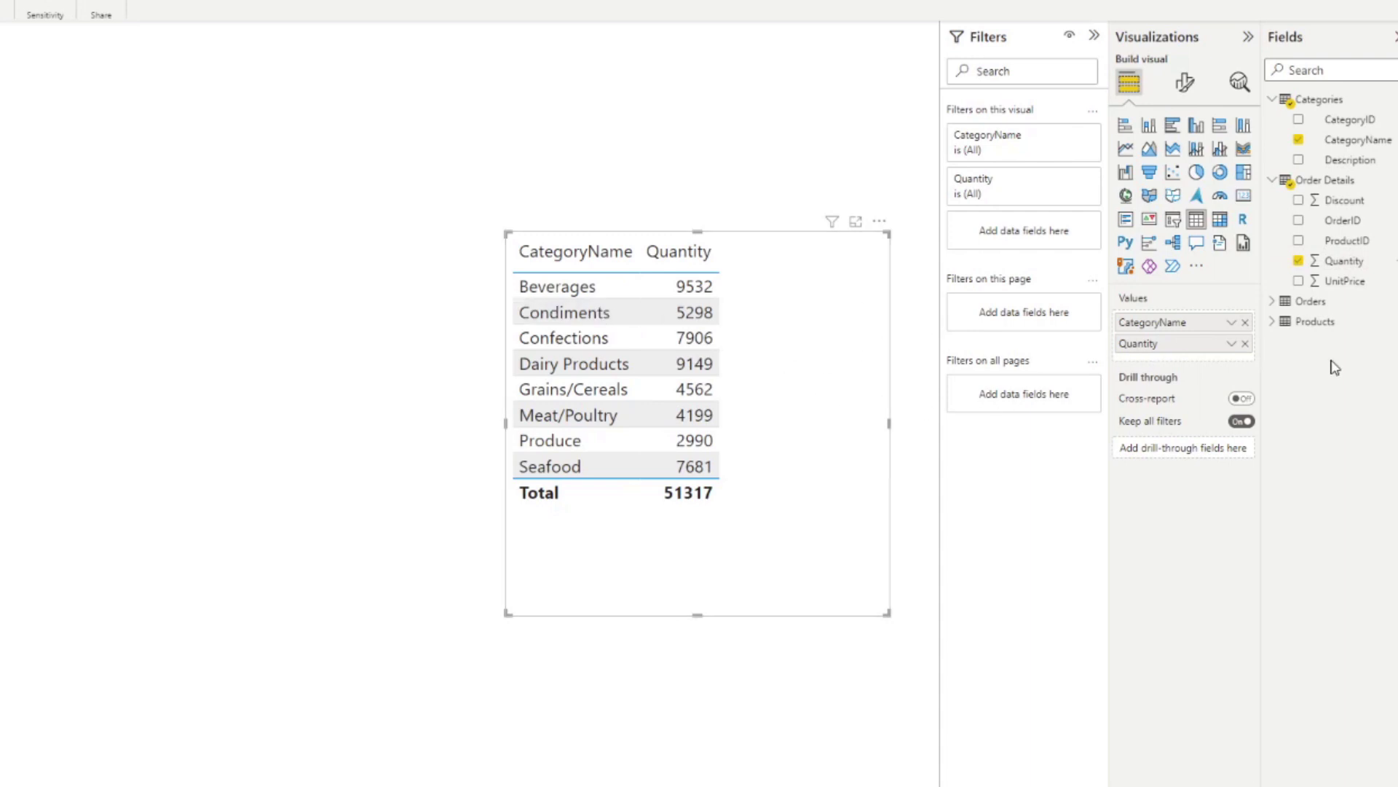
pyautogui.click(1231, 345)
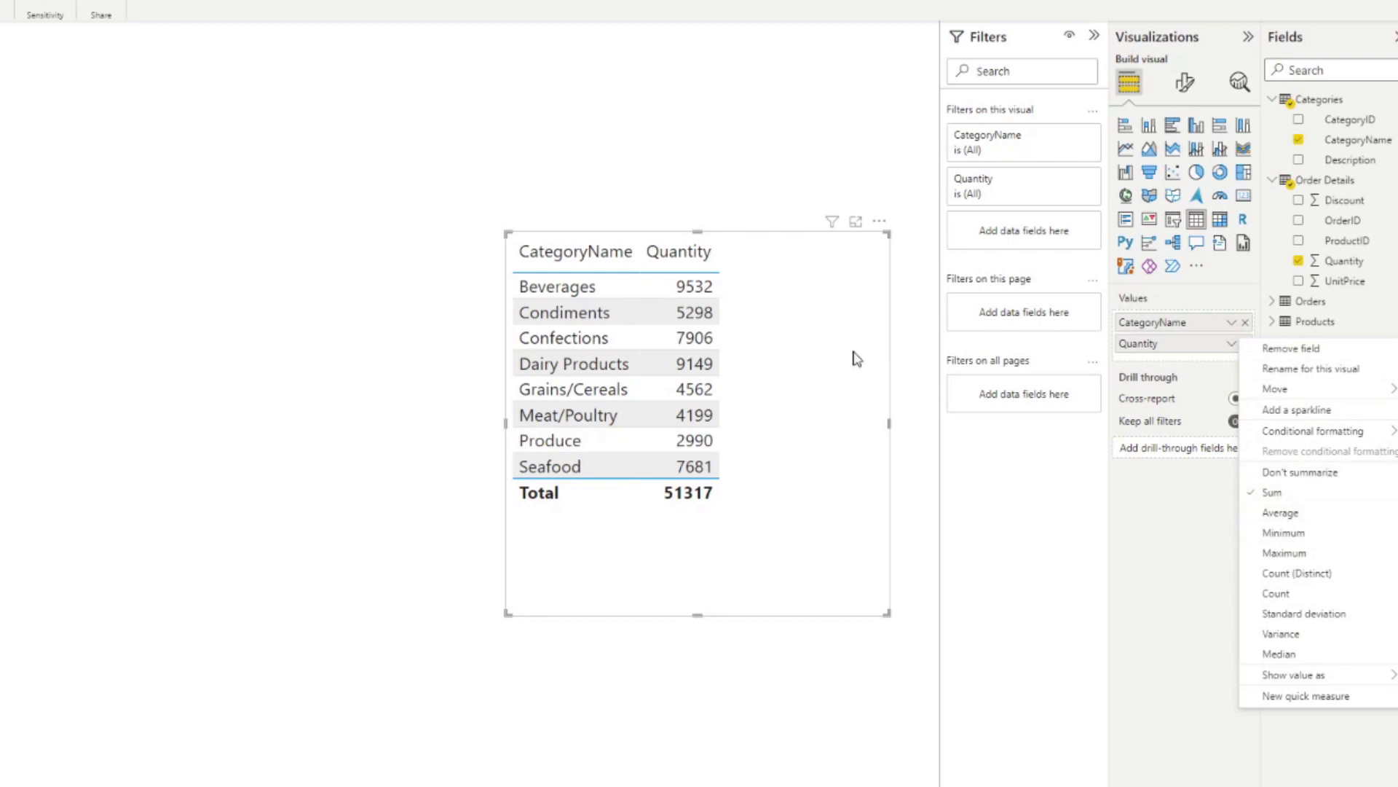
pyautogui.click(748, 565)
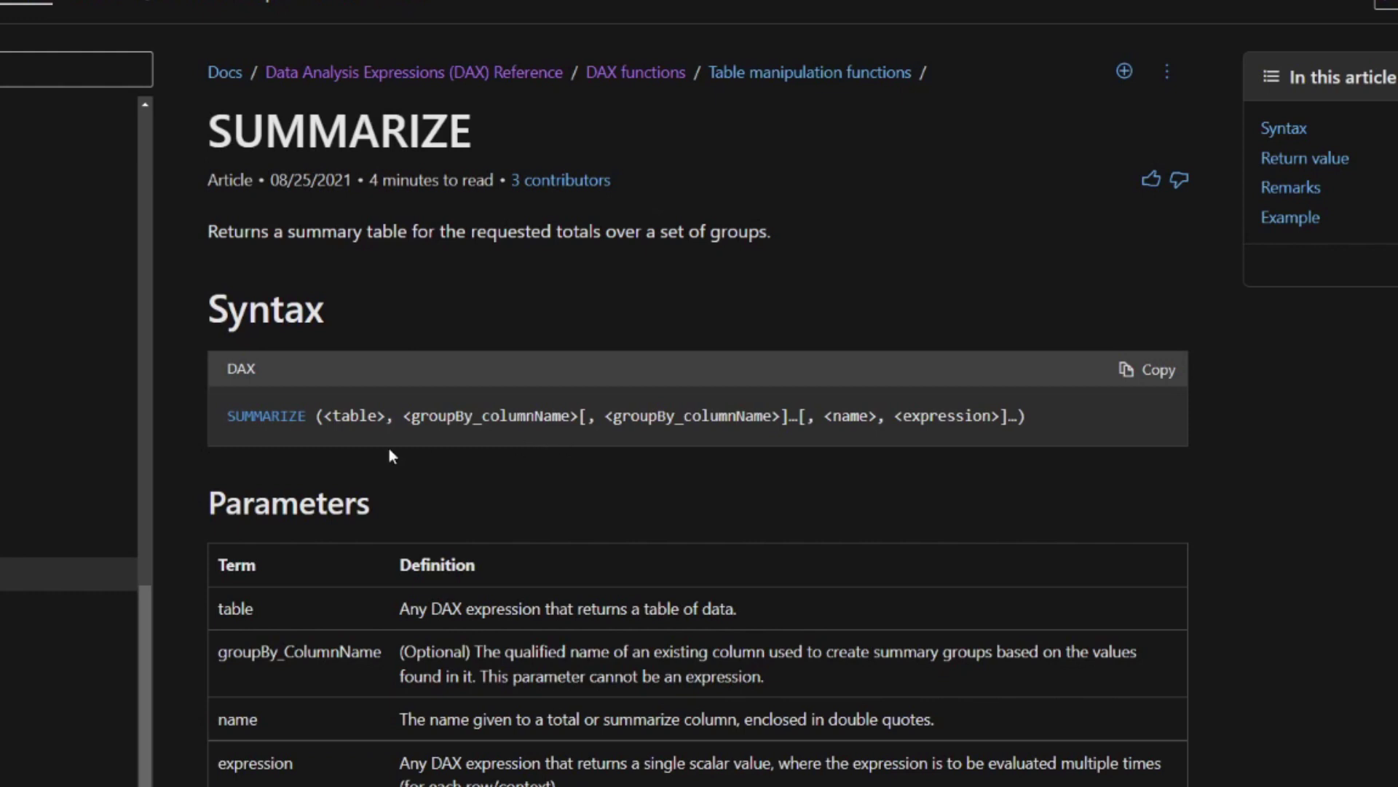
# Step: Highlight the table and groupBy_ColumnName arguments in the syntax, including the optional repeated group-by columns
pyautogui.doubleClick(365, 416)
pyautogui.doubleClick(477, 417)
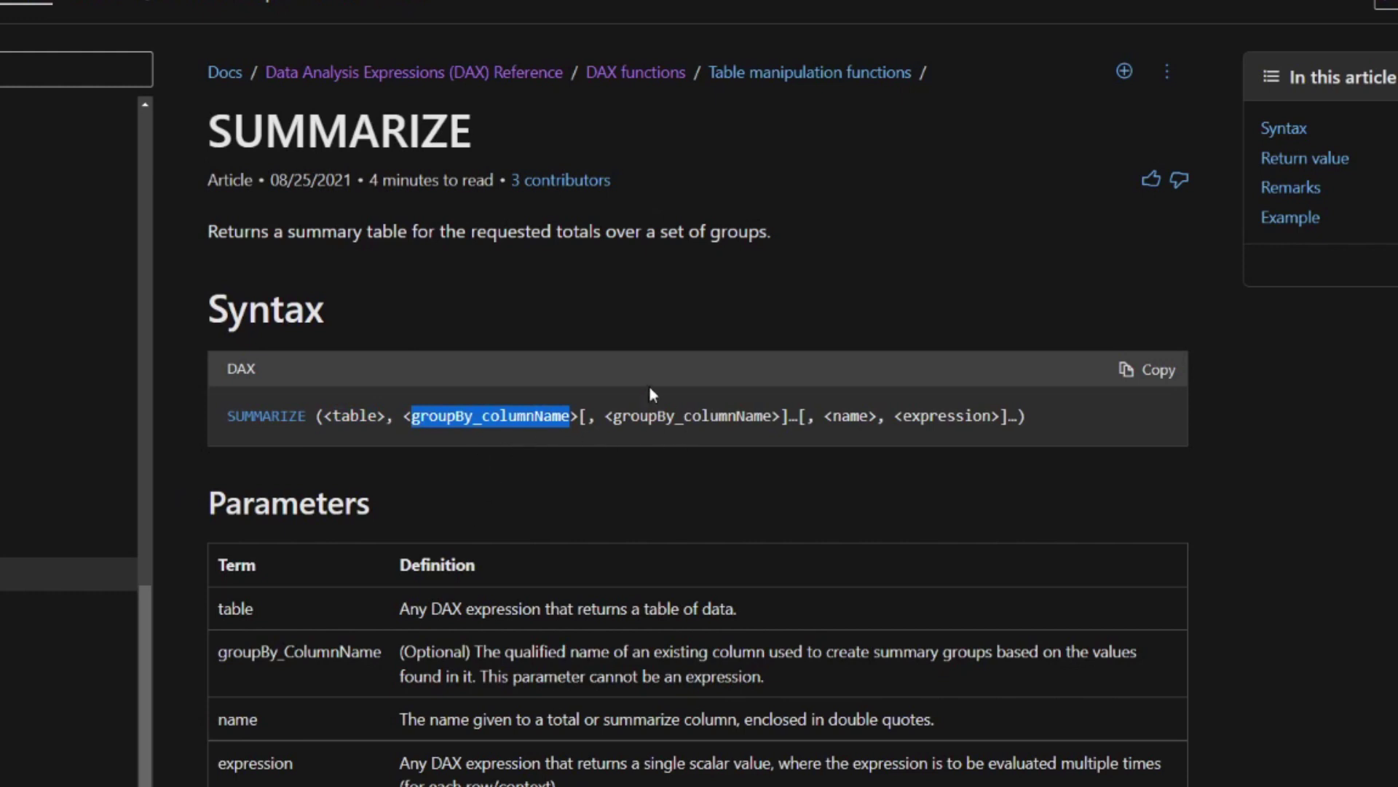
pyautogui.click(609, 419)
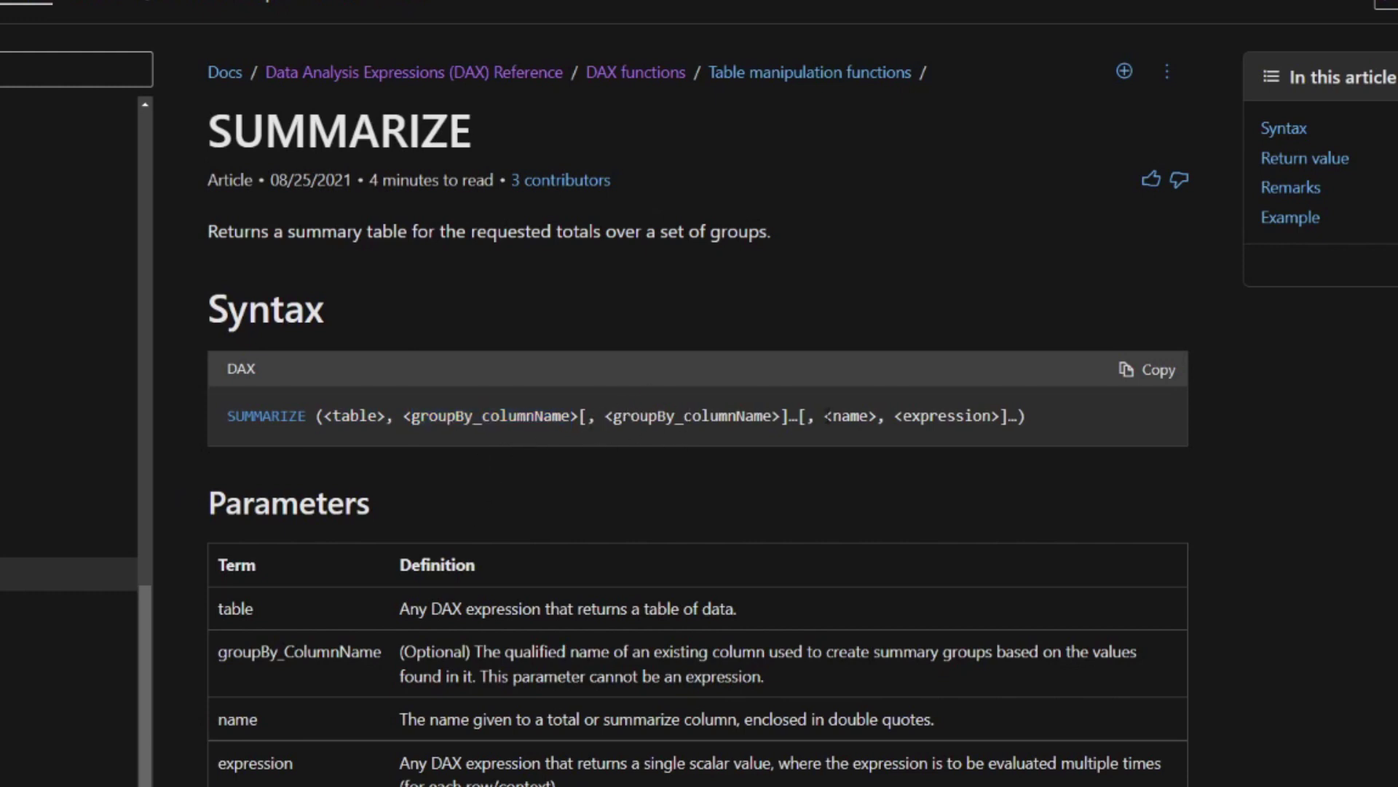
pyautogui.moveTo(811, 413); pyautogui.dragTo(579, 415)
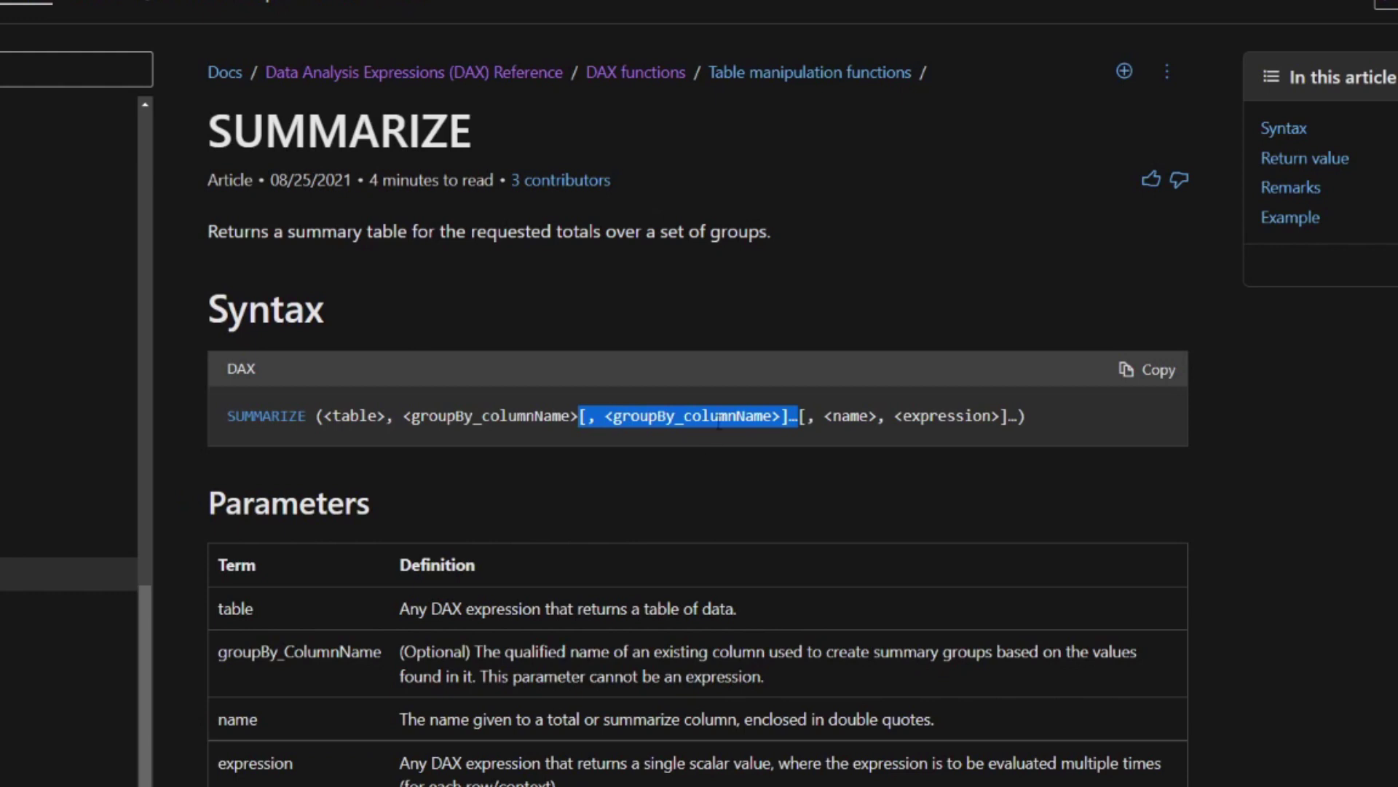
pyautogui.click(787, 423)
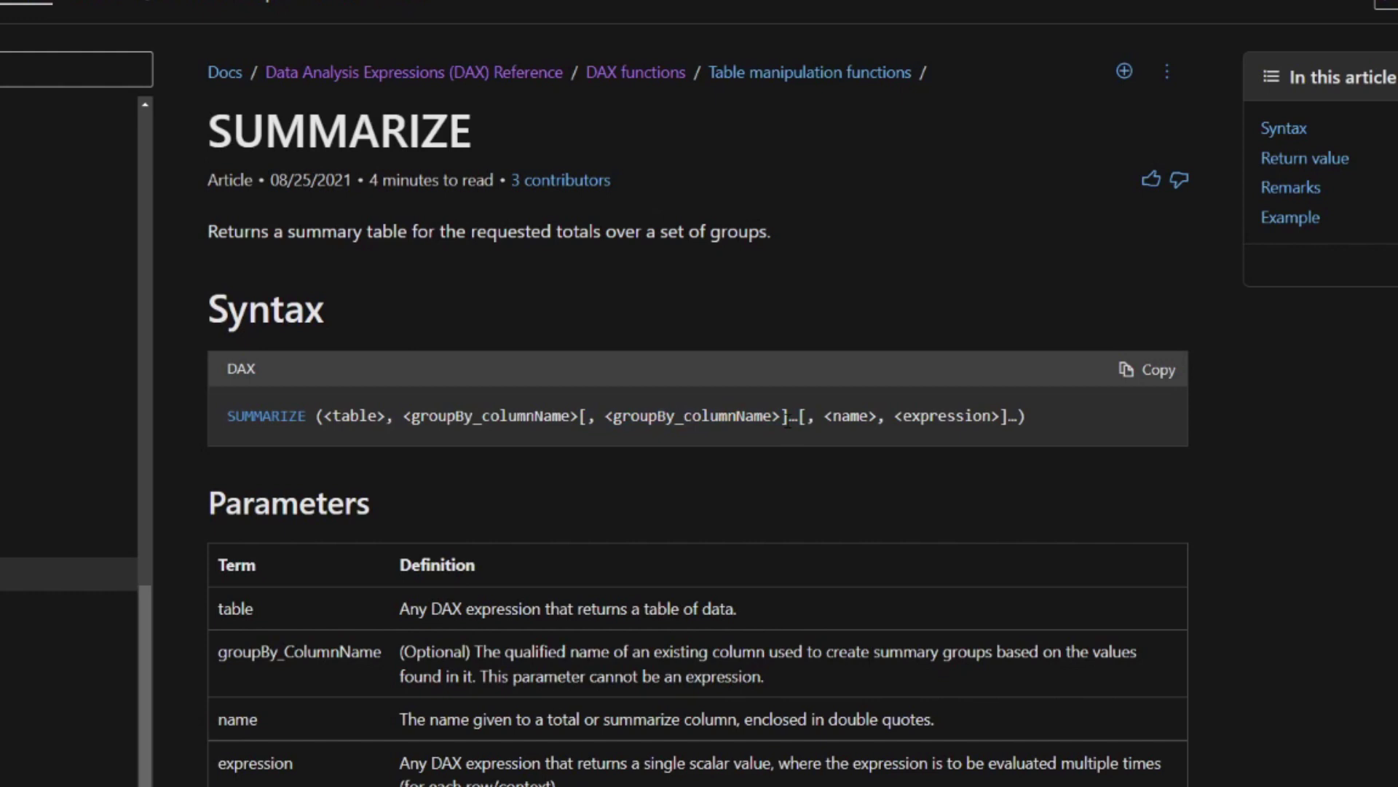
pyautogui.doubleClick(785, 417)
pyautogui.doubleClick(583, 416)
pyautogui.moveTo(404, 416); pyautogui.dragTo(579, 417)
pyautogui.click(599, 415)
# Step: Highlight the name and expression argument pair in the SUMMARIZE syntax
pyautogui.moveTo(799, 416); pyautogui.dragTo(827, 426)
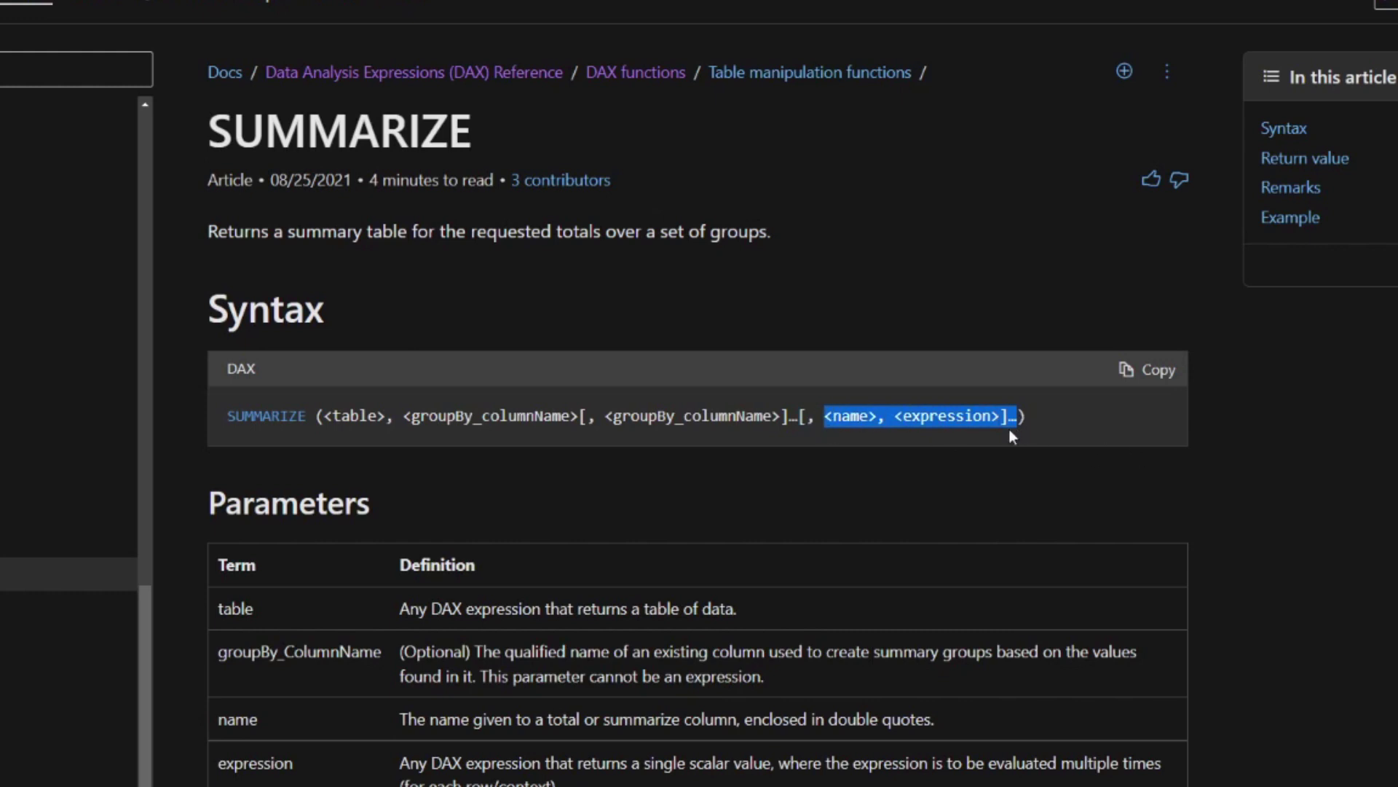
pyautogui.click(854, 424)
pyautogui.moveTo(799, 416); pyautogui.dragTo(1018, 417)
pyautogui.click(819, 630)
# Step: Scroll to the Parameters section and highlight the name and expression definitions
pyautogui.scroll(-1, 820, 631)
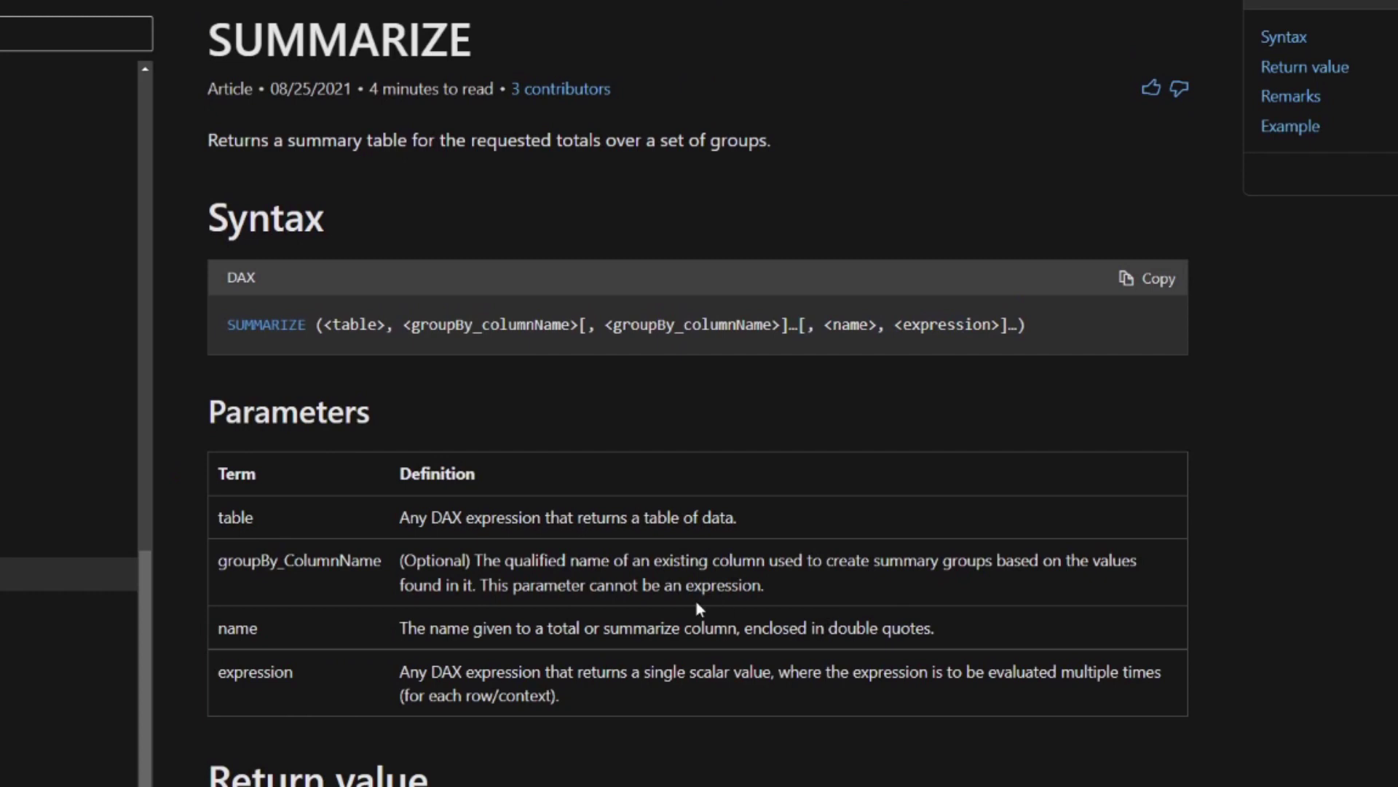
pyautogui.scroll(-1, 573, 565)
pyautogui.scroll(-1, 321, 535)
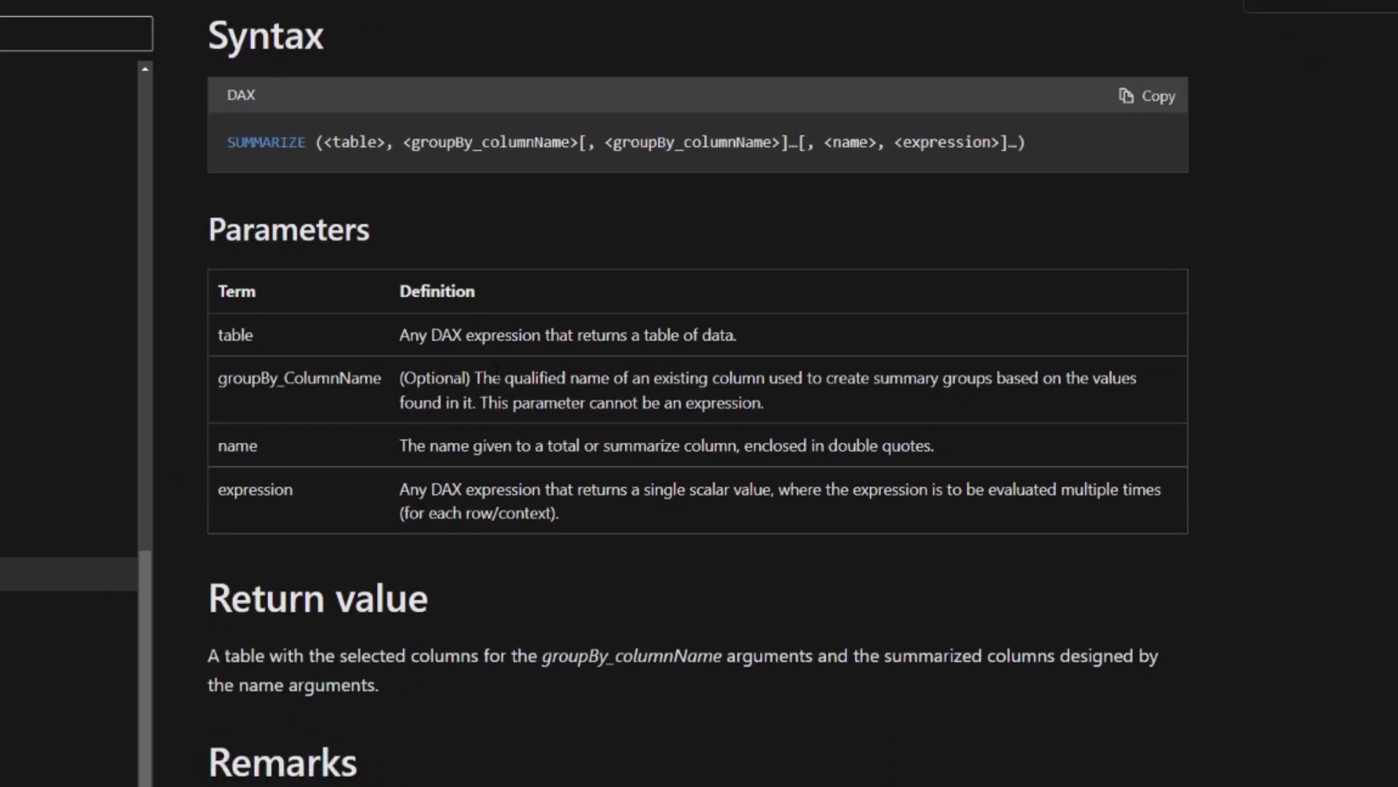
pyautogui.scroll(-1, 504, 375)
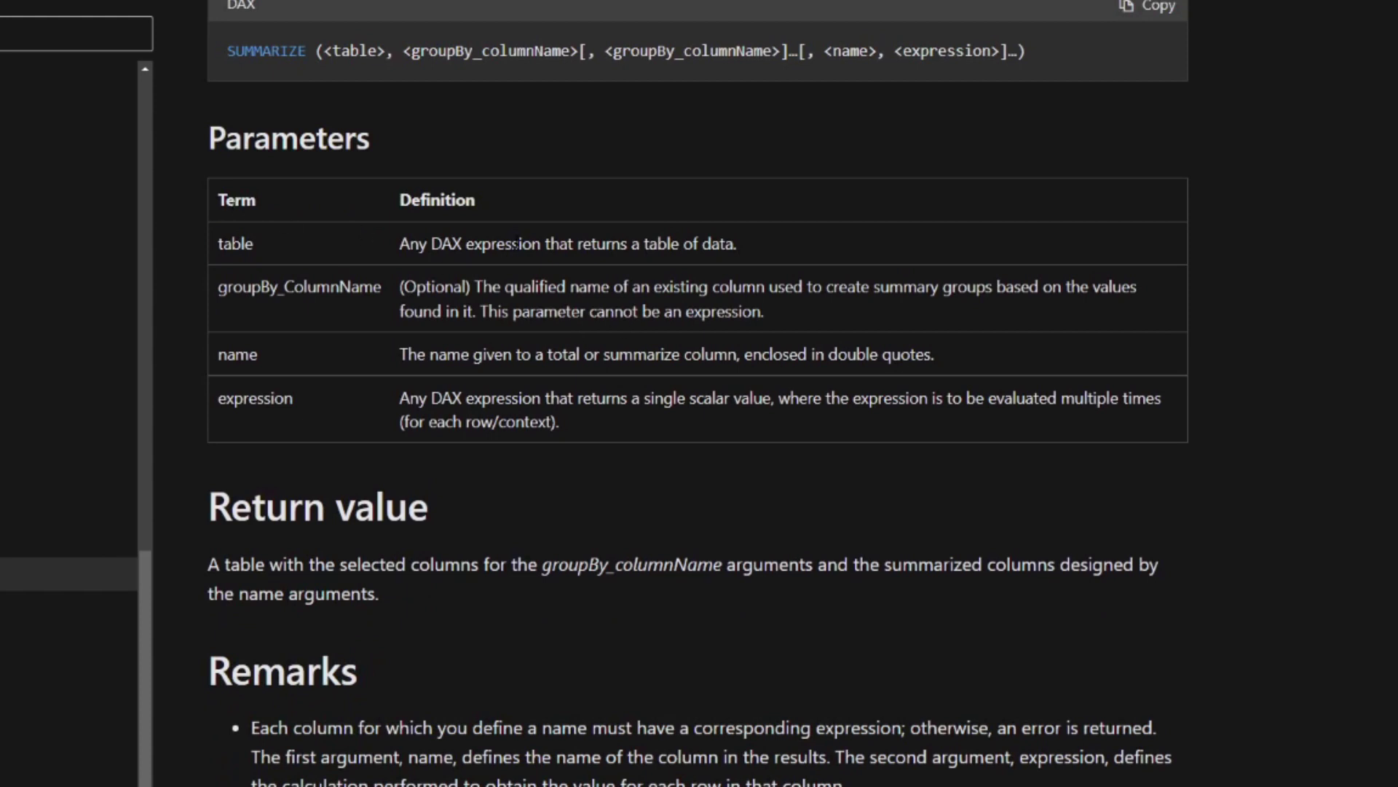
pyautogui.scroll(-1, 541, 284)
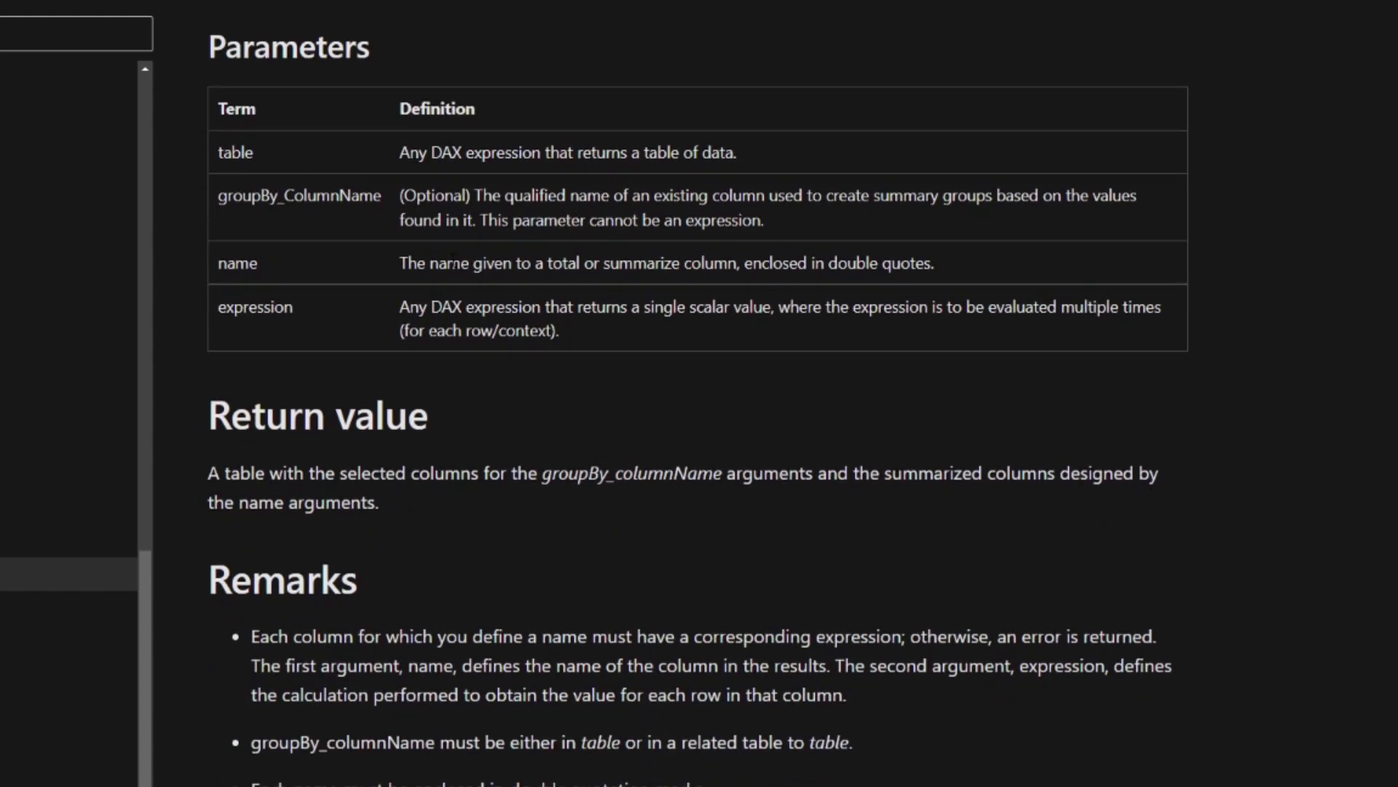
pyautogui.moveTo(472, 263); pyautogui.dragTo(900, 263)
pyautogui.moveTo(523, 307); pyautogui.dragTo(719, 346)
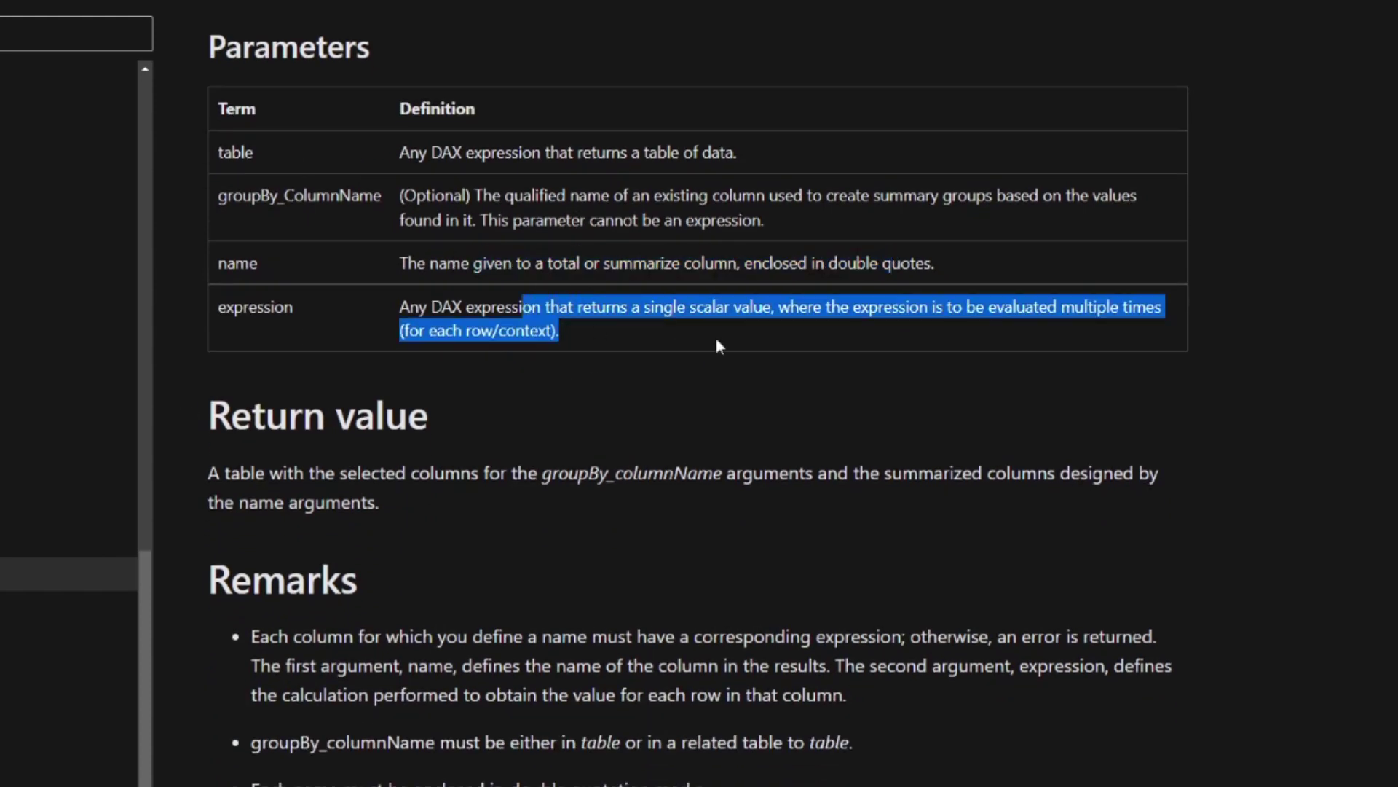
pyautogui.click(696, 329)
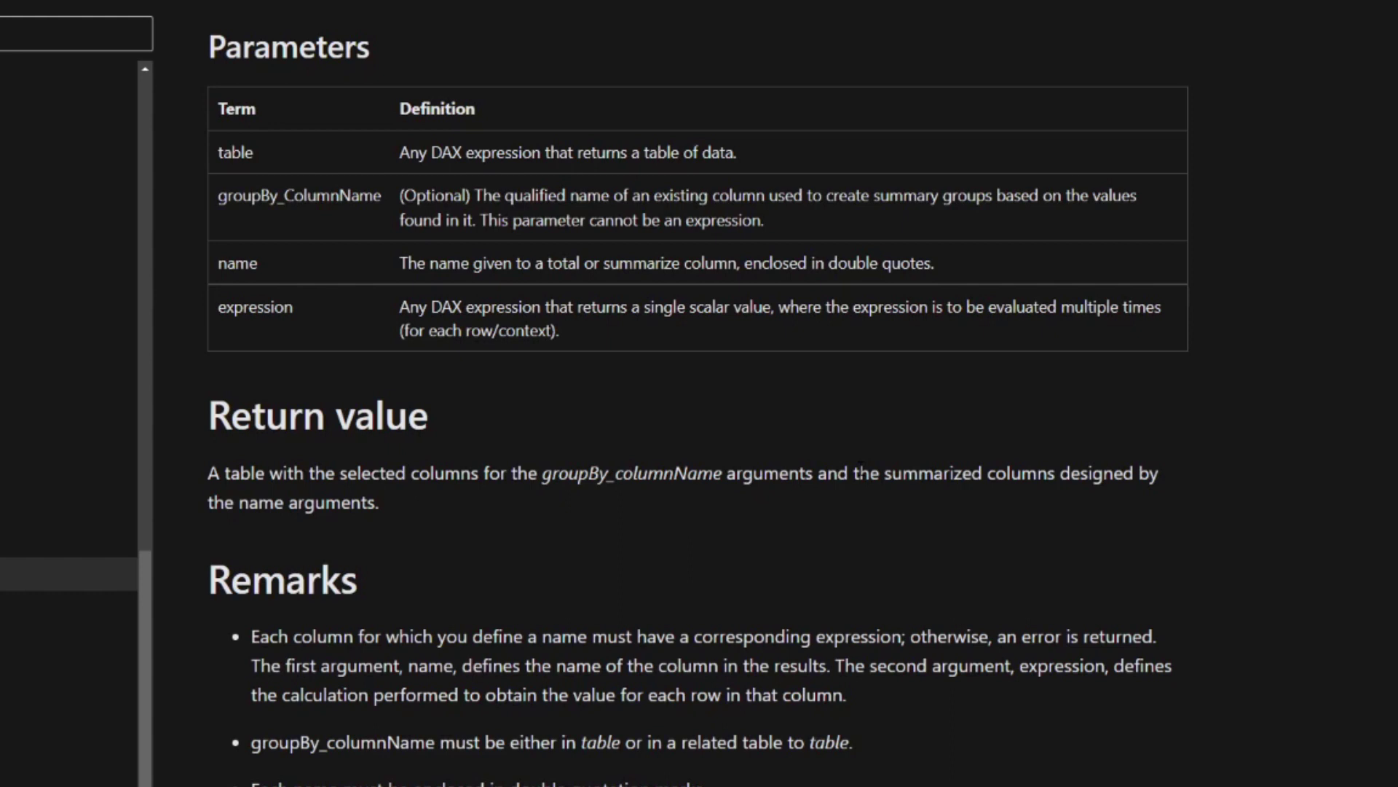
# Step: Scroll through the Remarks, With ROLLUP and With ISSUBTOTAL examples and their result tables
pyautogui.scroll(-10, 860, 470)
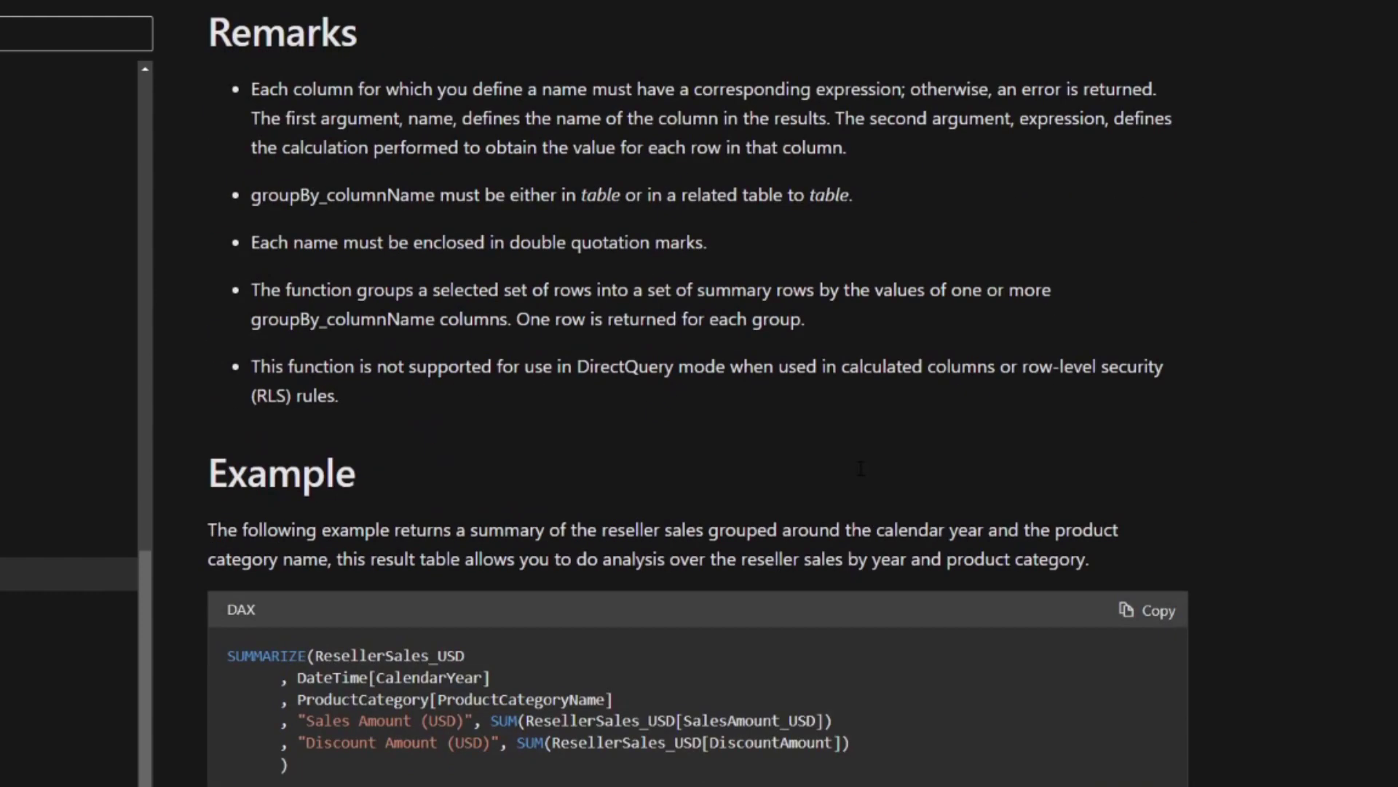
pyautogui.scroll(-12, 860, 468)
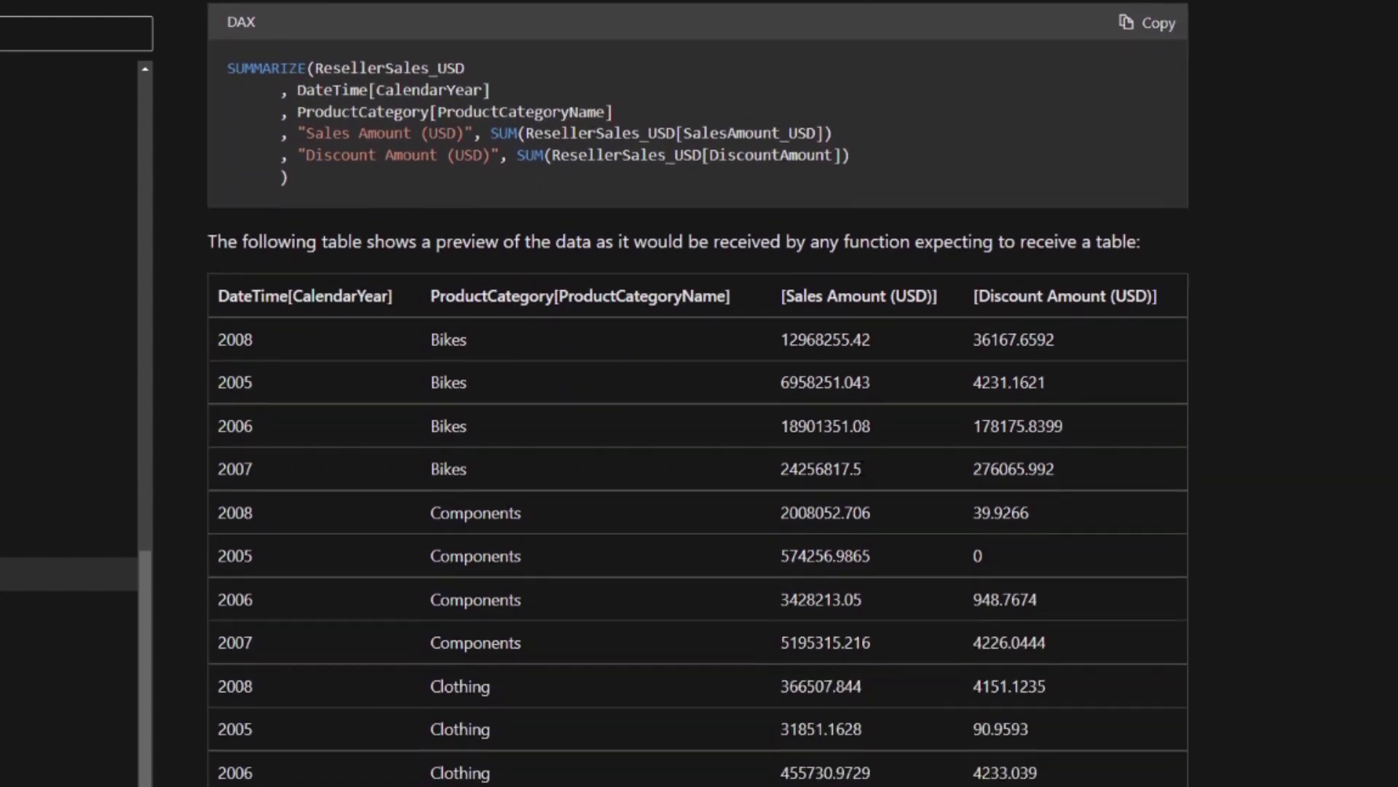
pyautogui.scroll(-5, 860, 468)
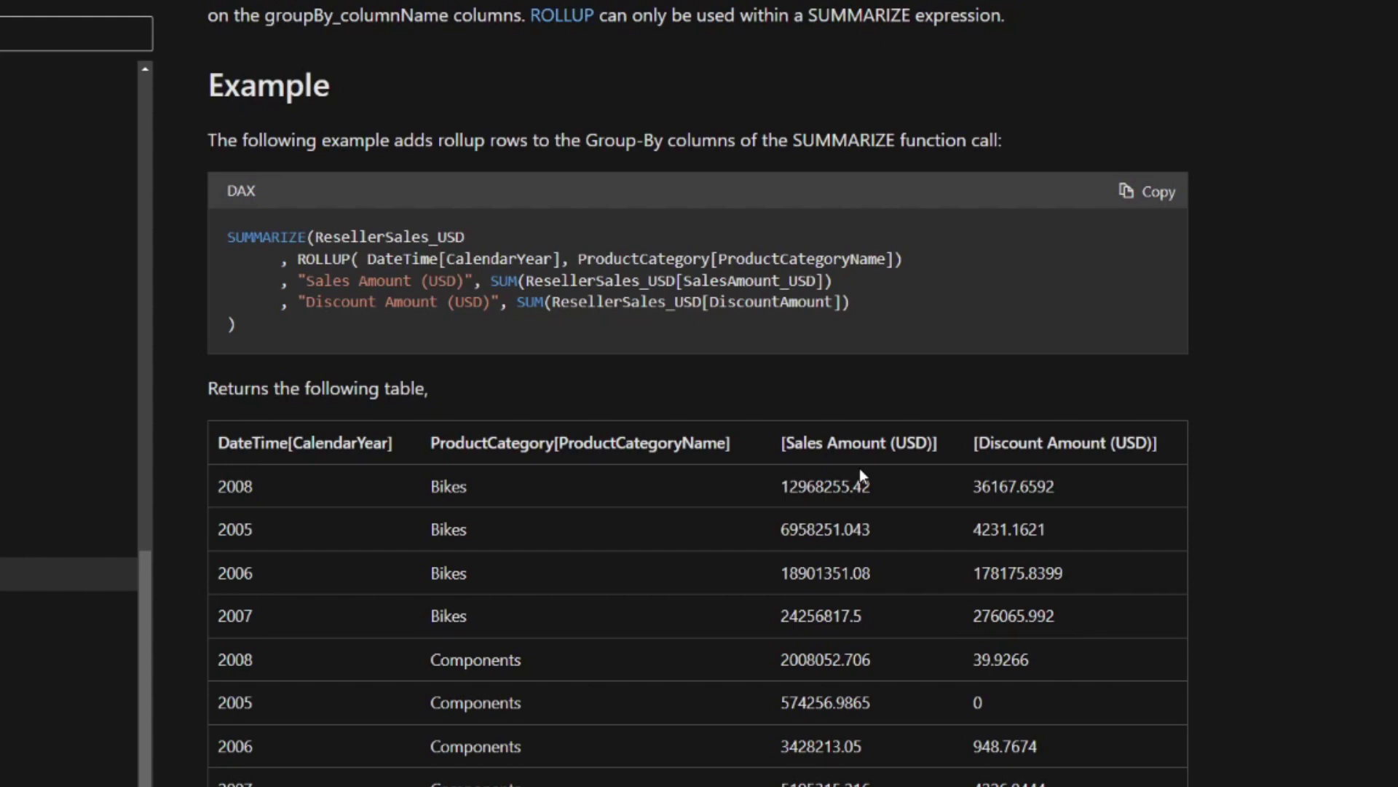
pyautogui.scroll(-7, 859, 469)
pyautogui.scroll(-6, 859, 469)
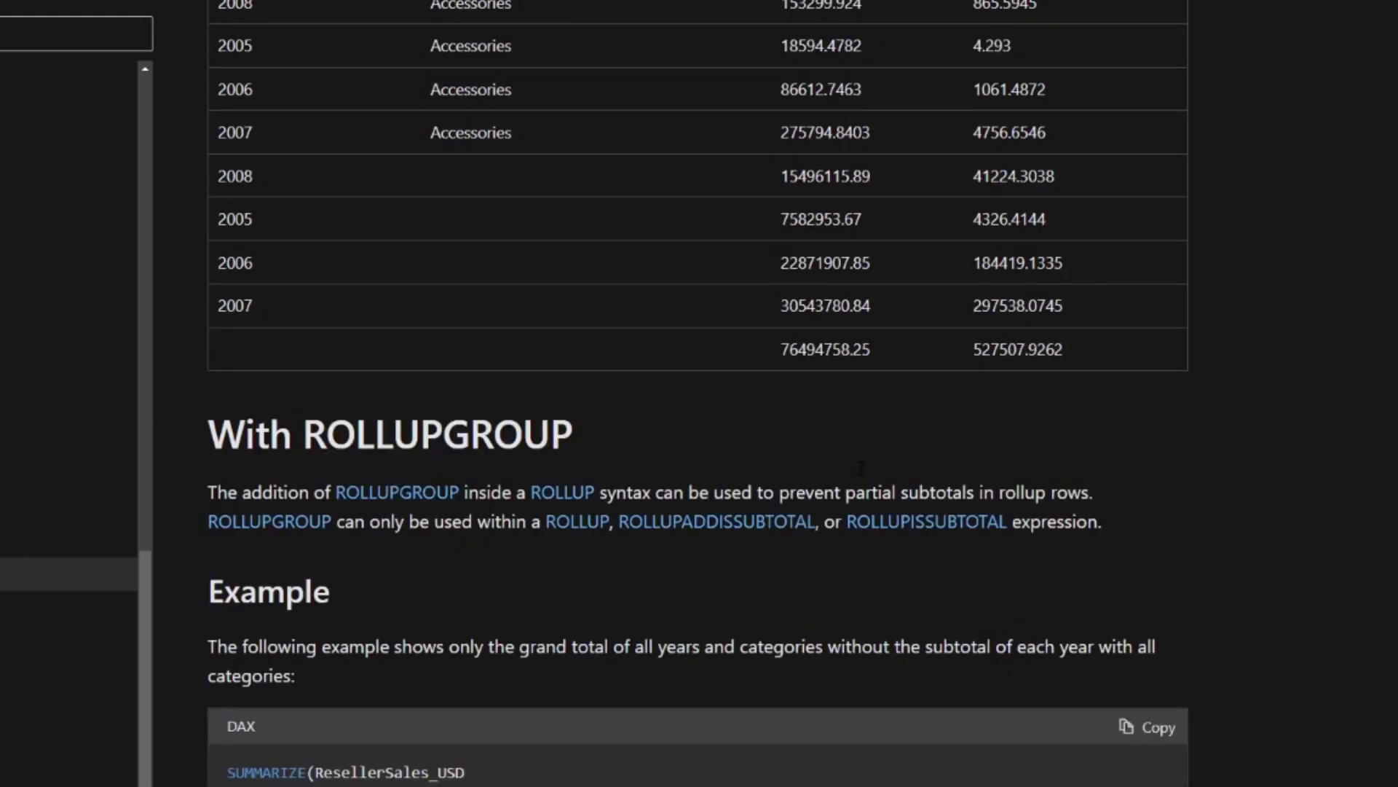
pyautogui.scroll(-20, 860, 468)
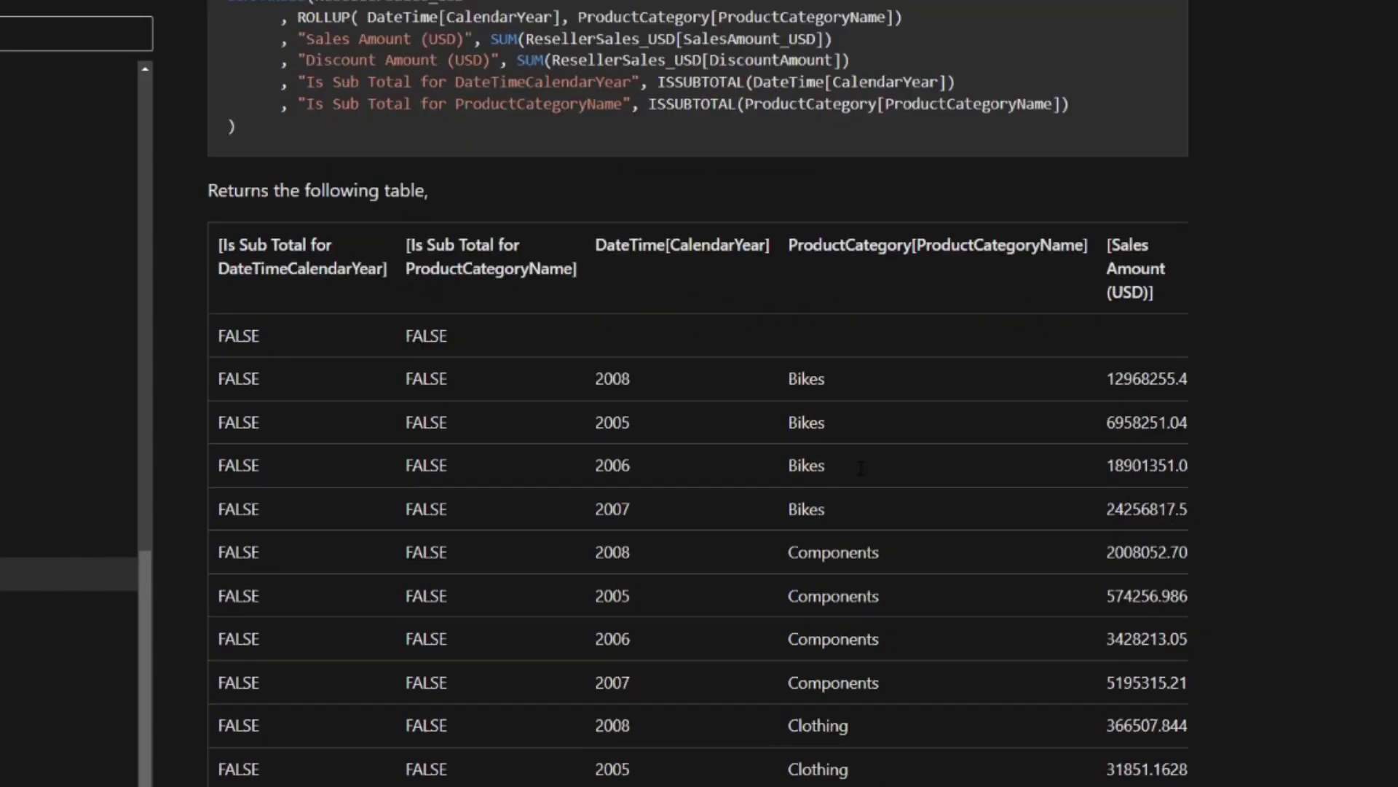
pyautogui.scroll(-3, 860, 469)
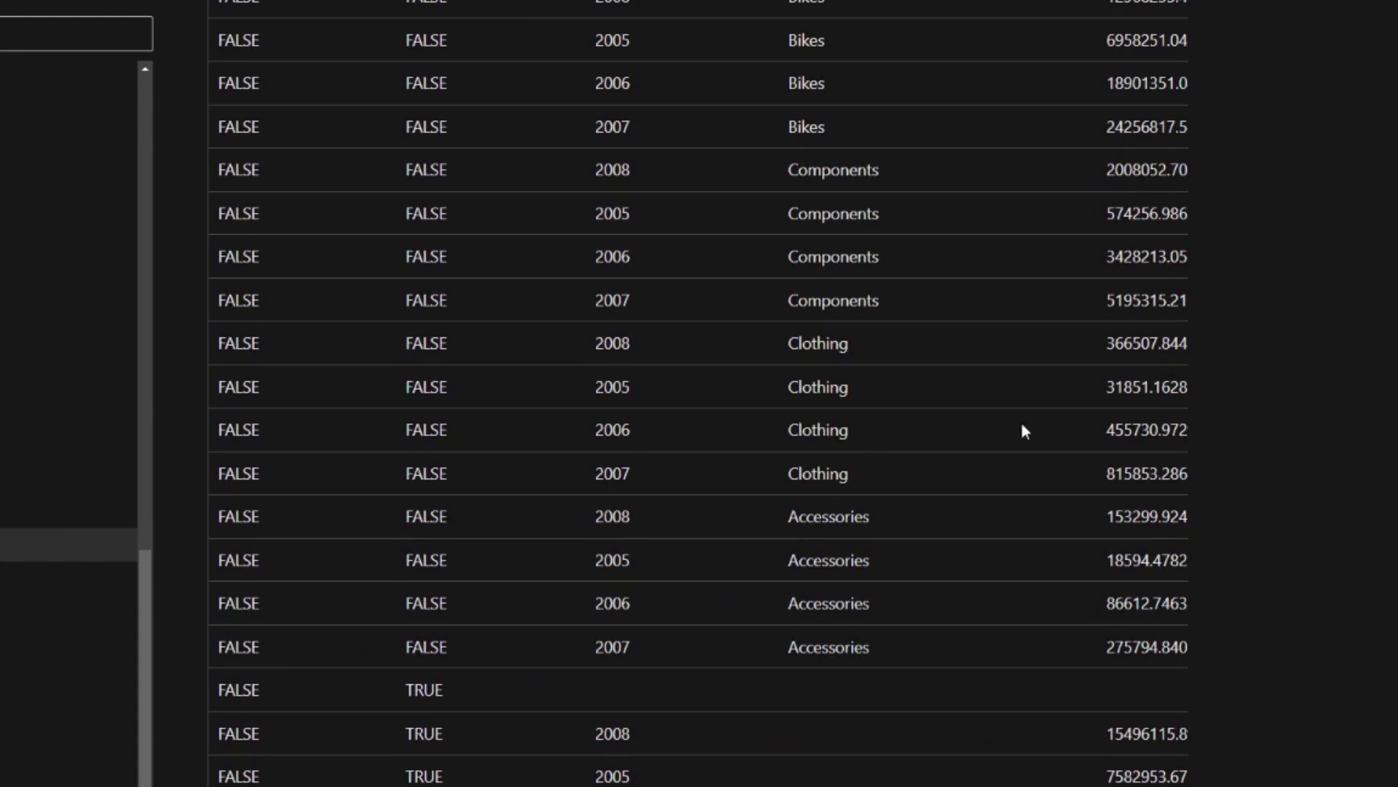
# Step: In the data view, start a new calculated table and enter Test = SUMMARIZE( via autocomplete
pyautogui.click(174, 775)
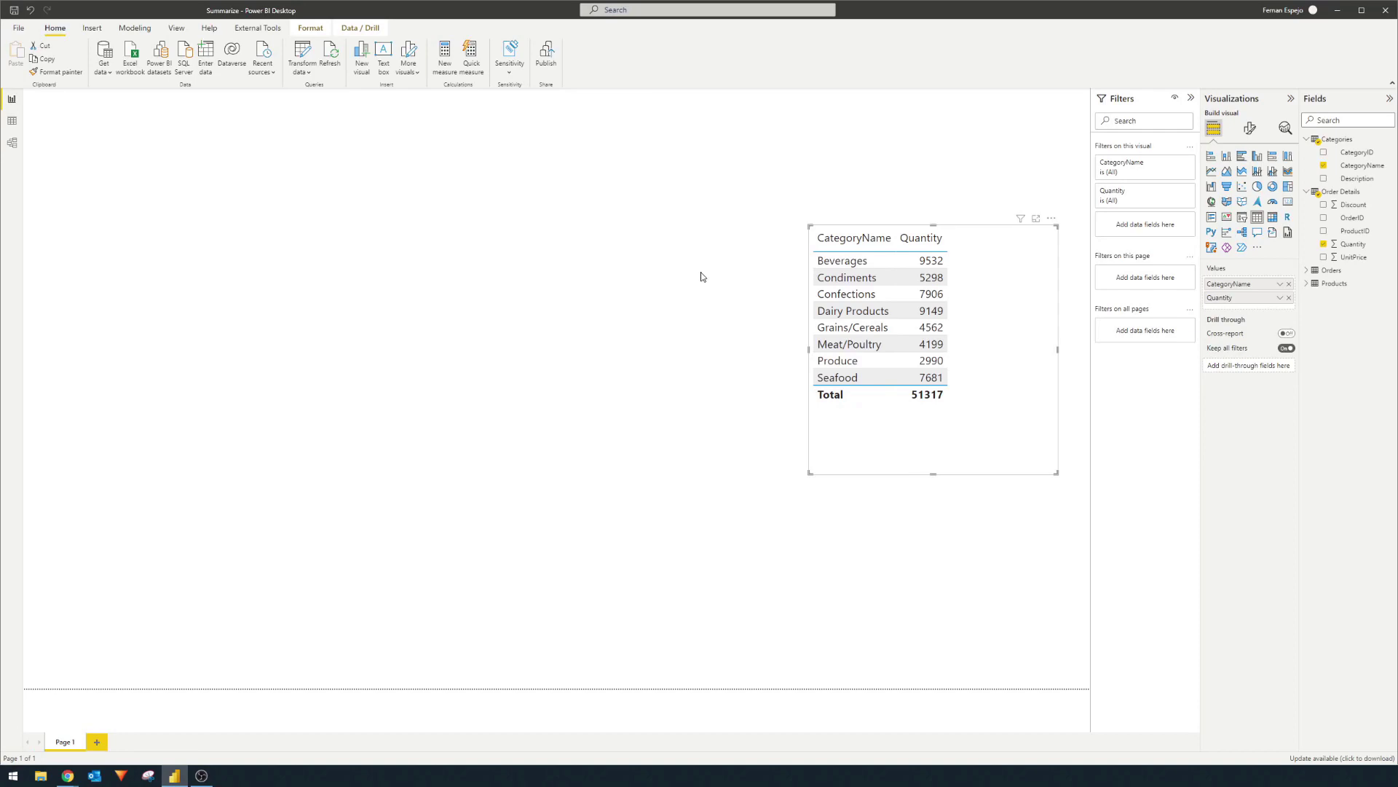
pyautogui.click(12, 121)
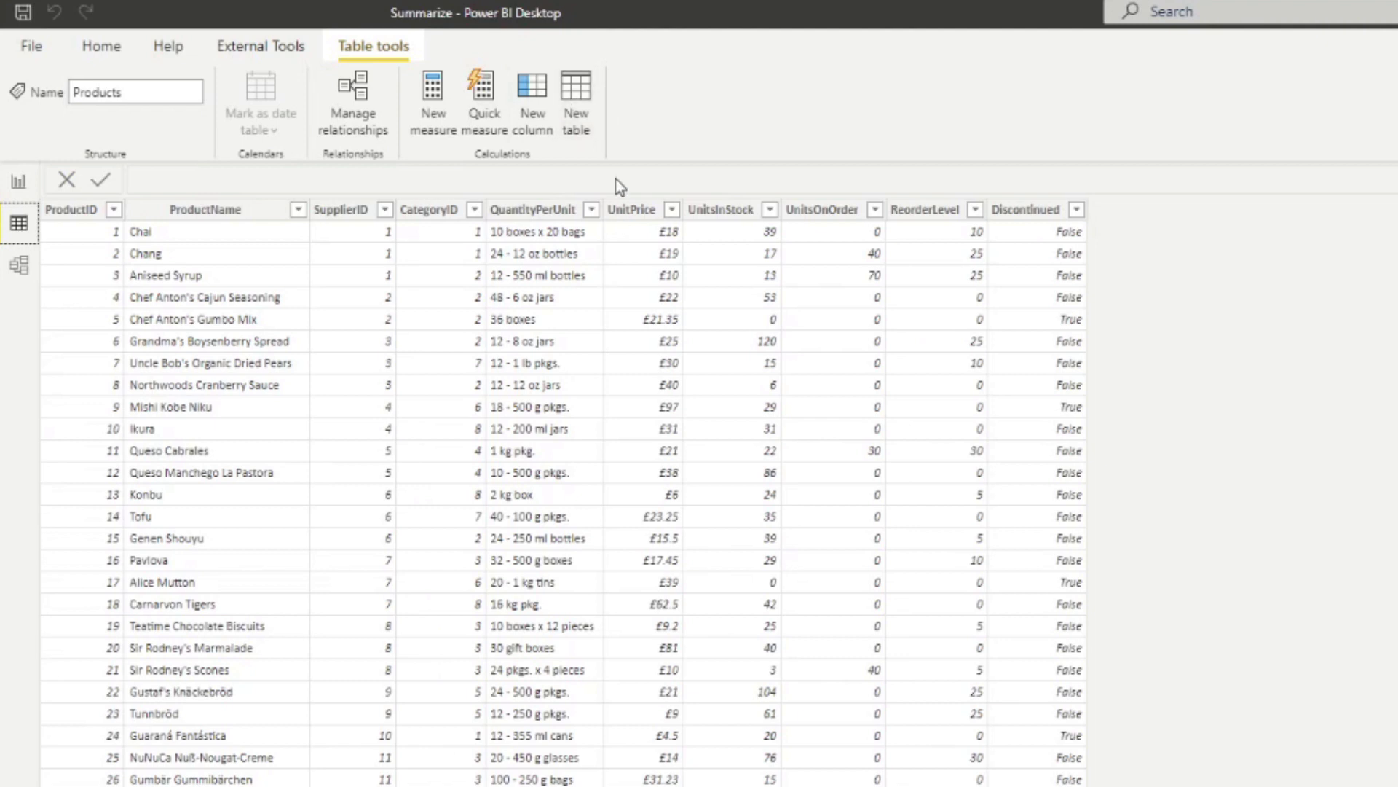
pyautogui.click(593, 102)
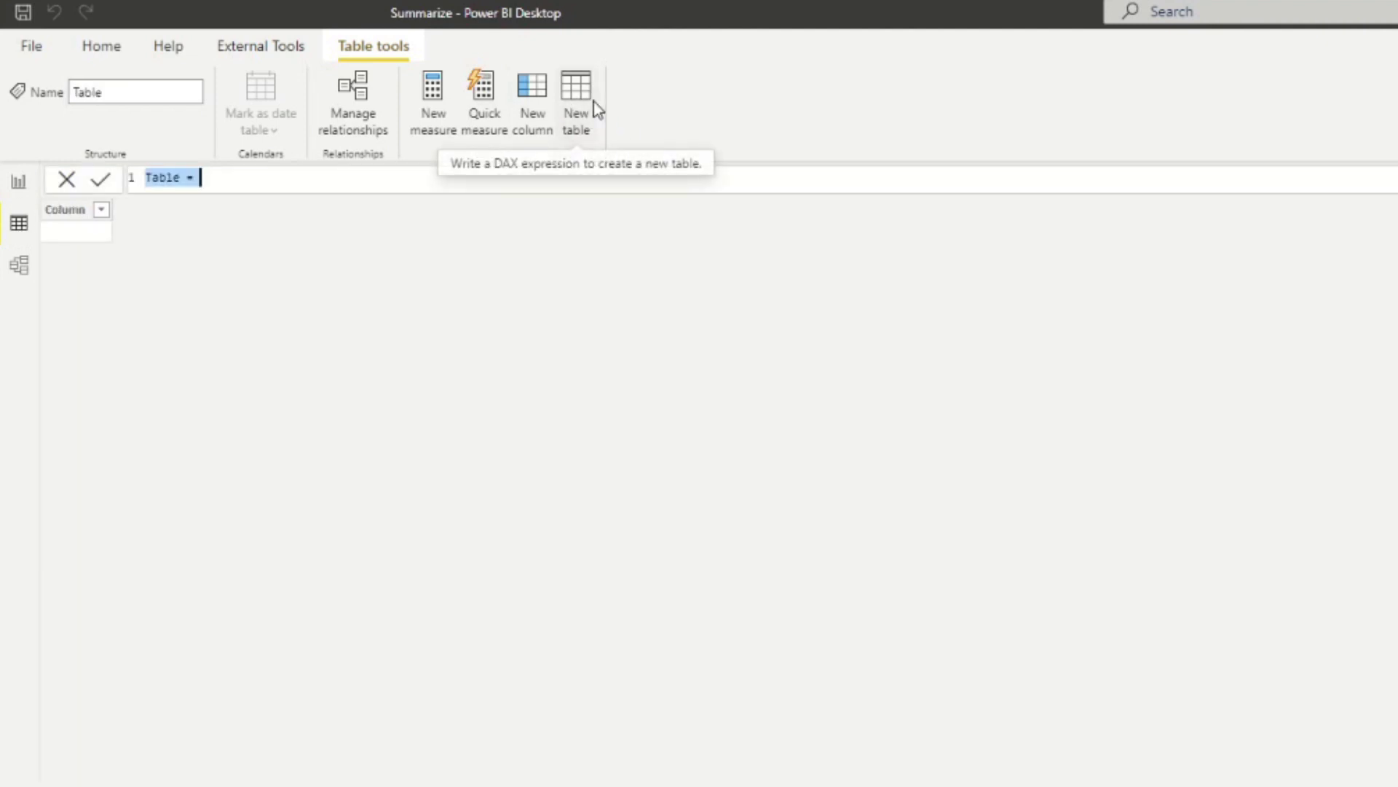
pyautogui.write('Te')
pyautogui.press('BackSpace')
pyautogui.press('BackSpace')
pyautogui.write('Test = ')
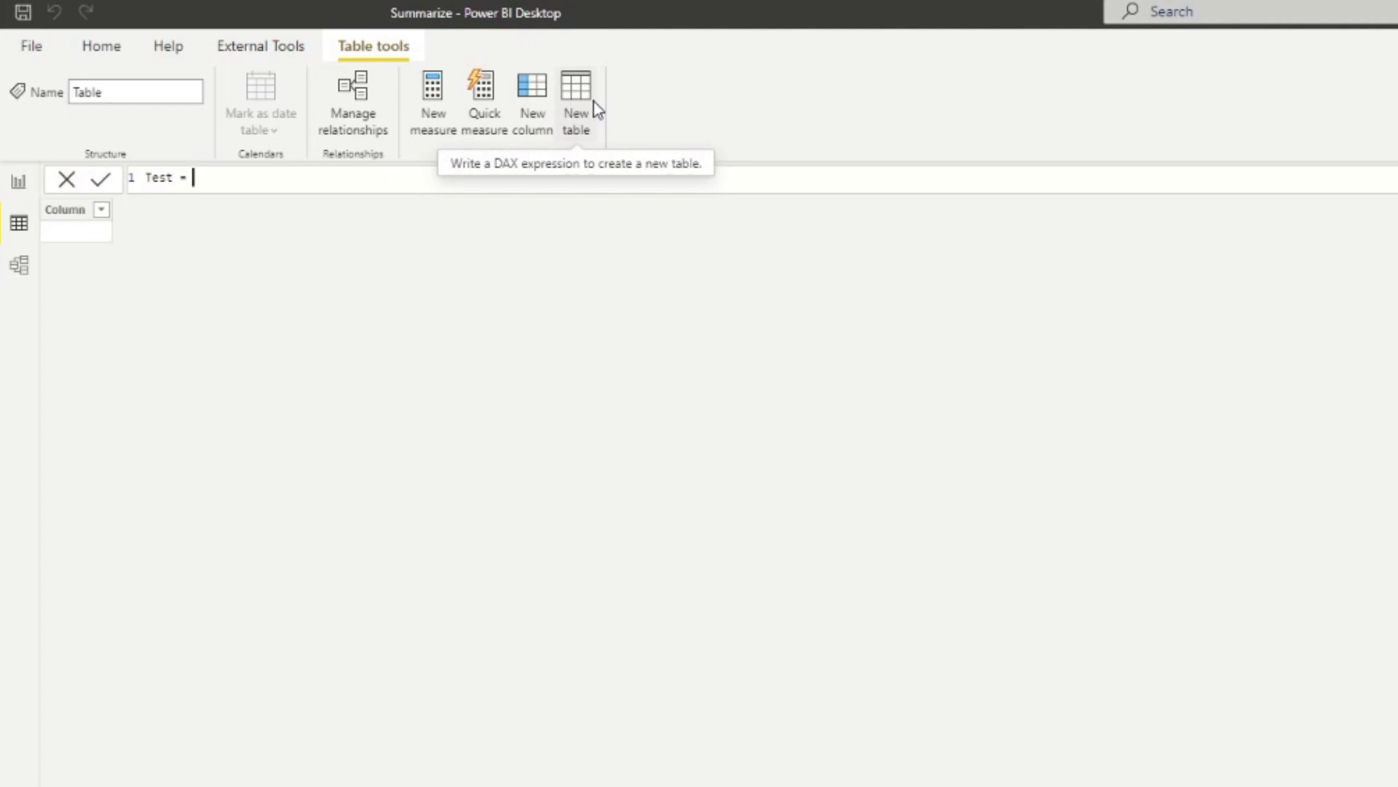
pyautogui.write('SU')
pyautogui.press('BackSpace')
pyautogui.press('BackSpace')
pyautogui.write('SU')
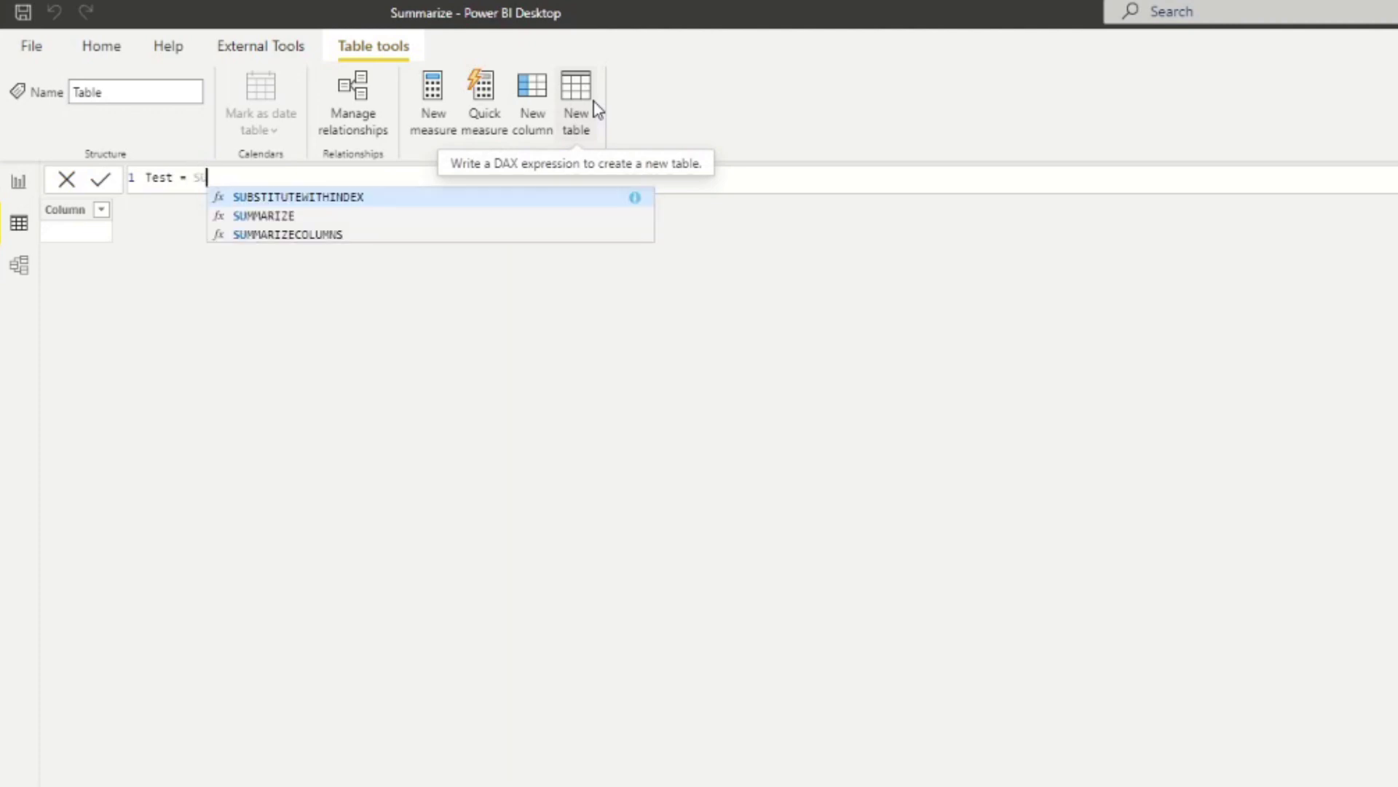
pyautogui.write('MM')
pyautogui.press('BackSpace')
pyautogui.press('BackSpace')
pyautogui.write('MM')
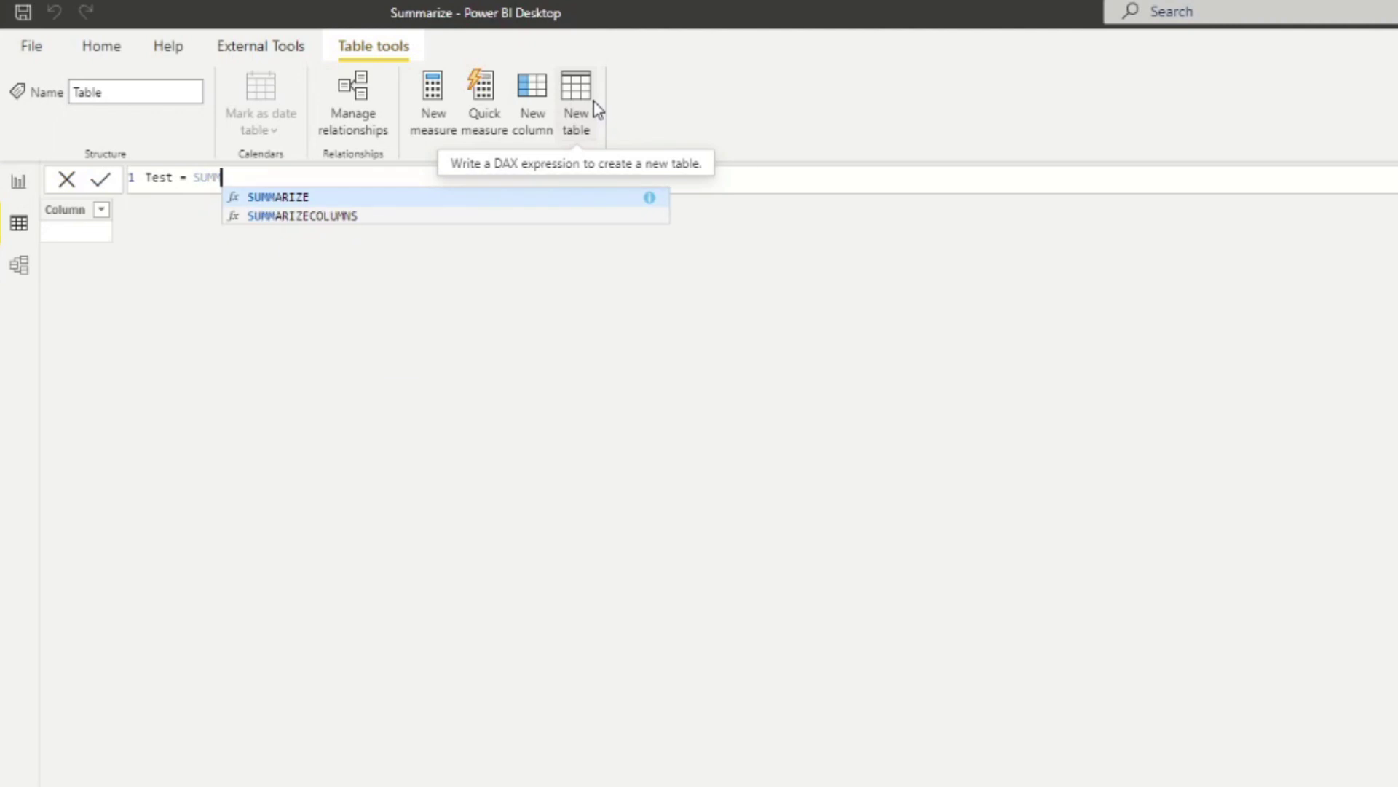
pyautogui.press('Tab')
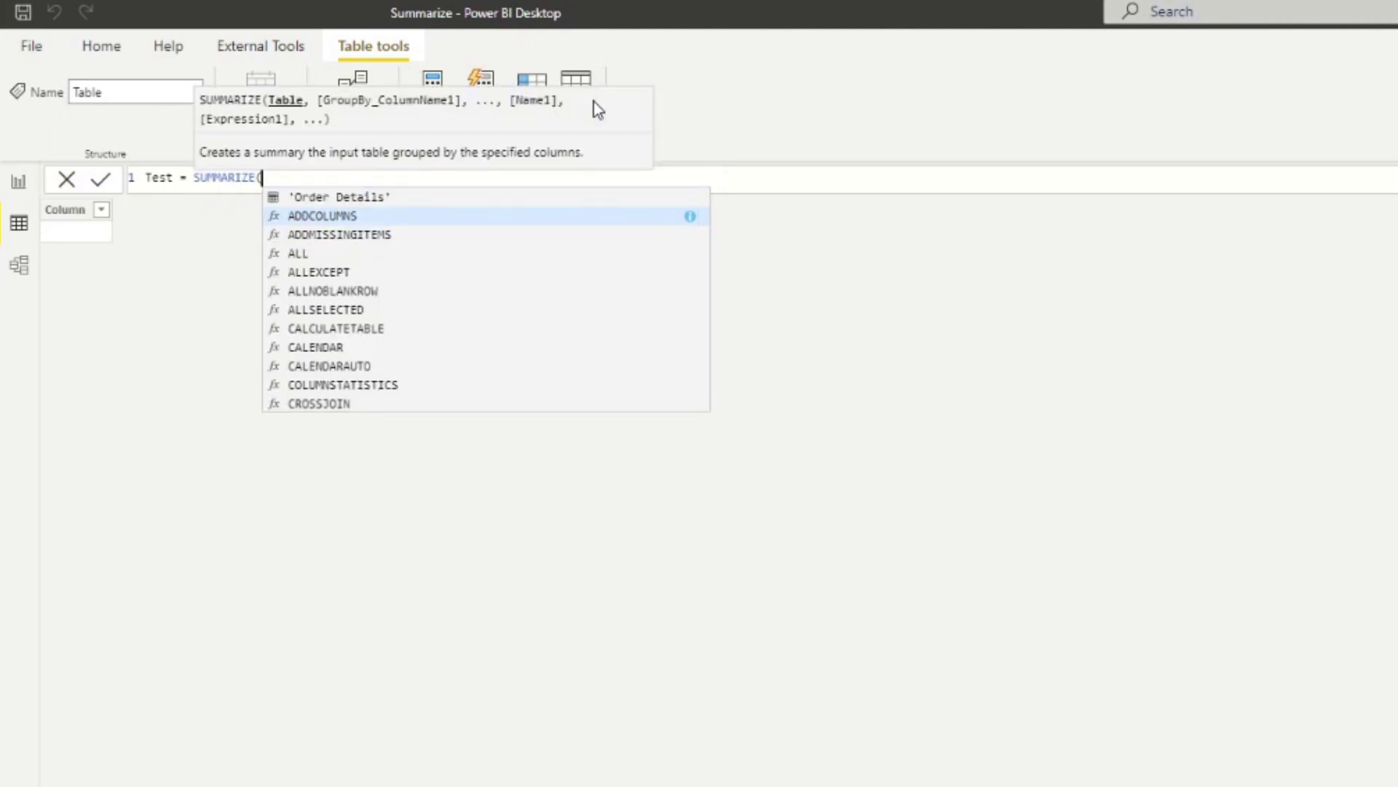
# Step: Supply 'Order Details' as the source and Categories[CategoryName] as the grouping column, then commit
pyautogui.write('Order')
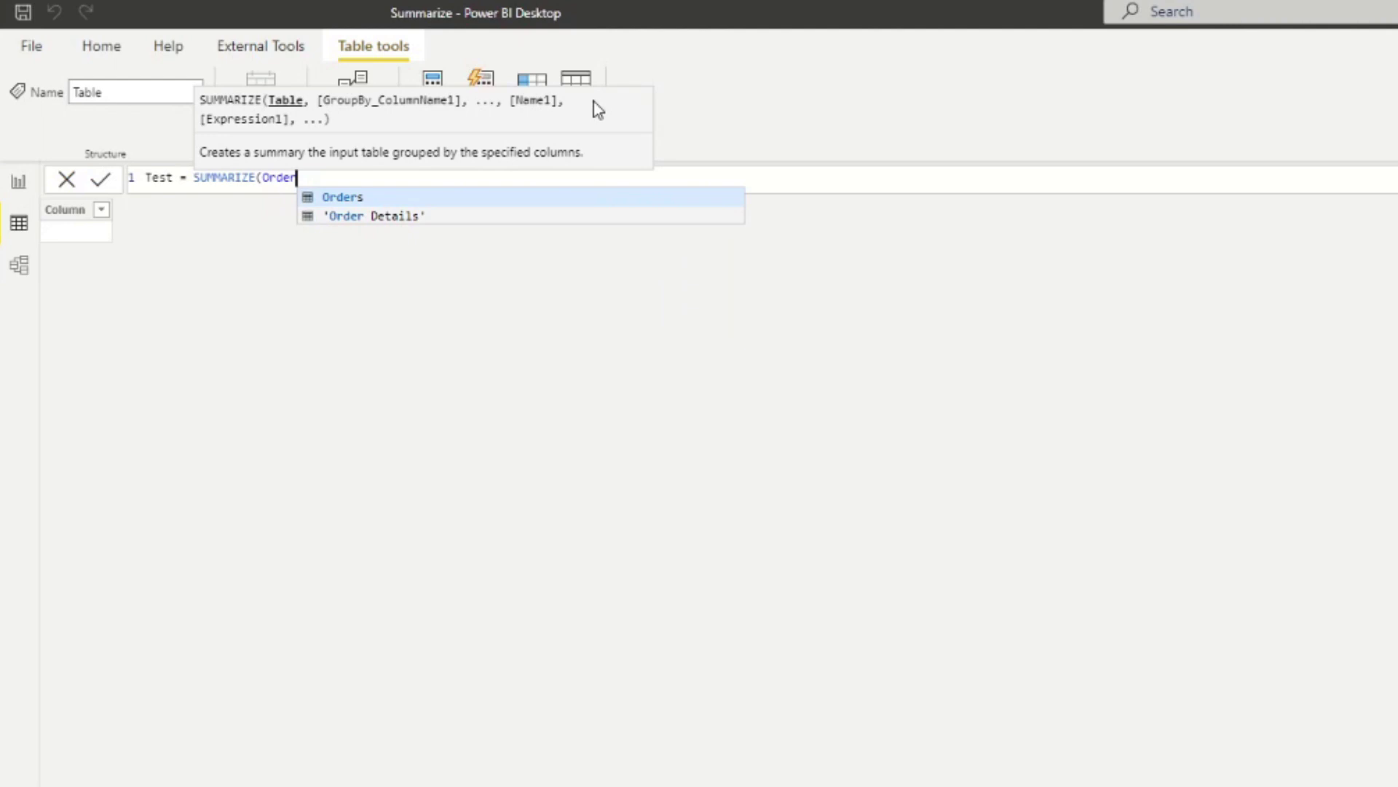
pyautogui.press('Down')
pyautogui.press('Up')
pyautogui.press('Down')
pyautogui.press('Tab')
pyautogui.write(',')
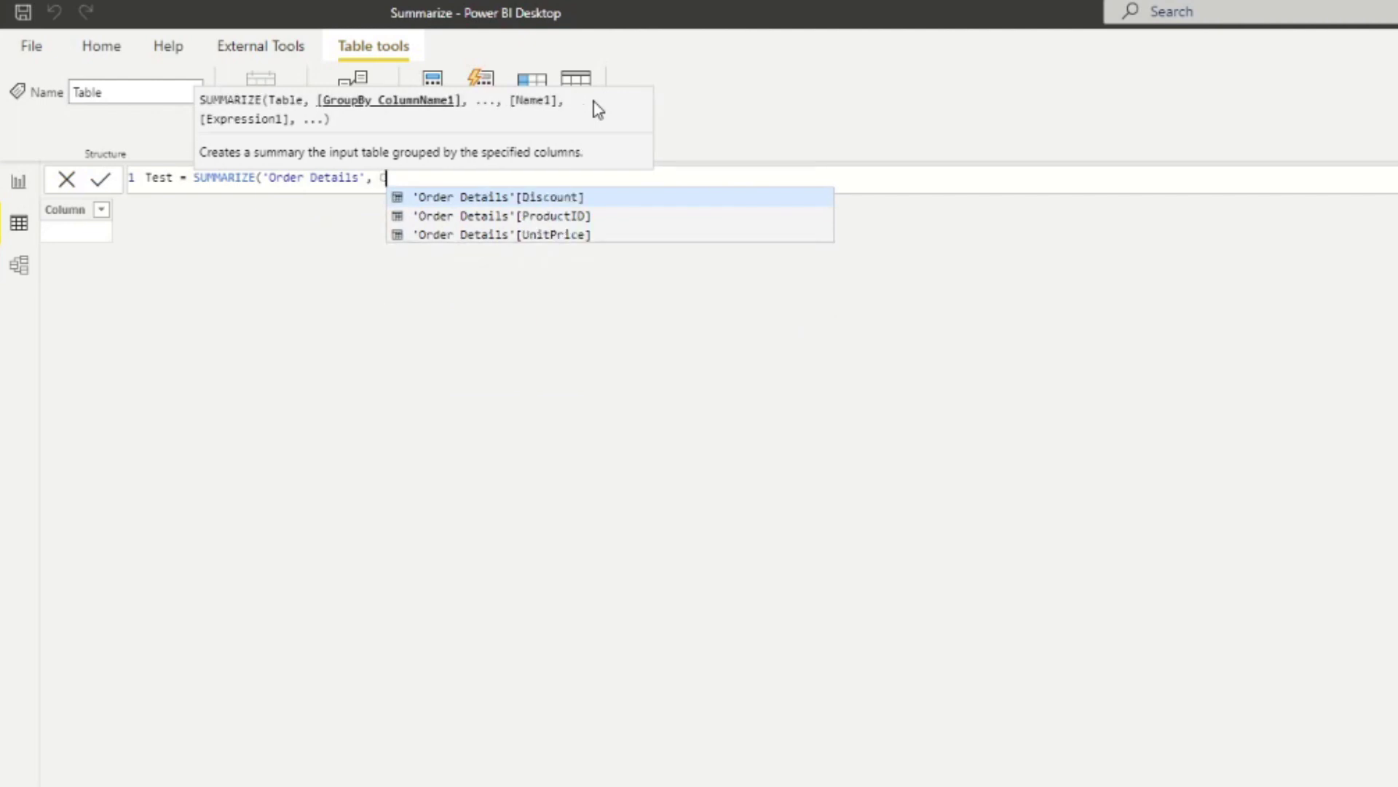
pyautogui.write('Categor')
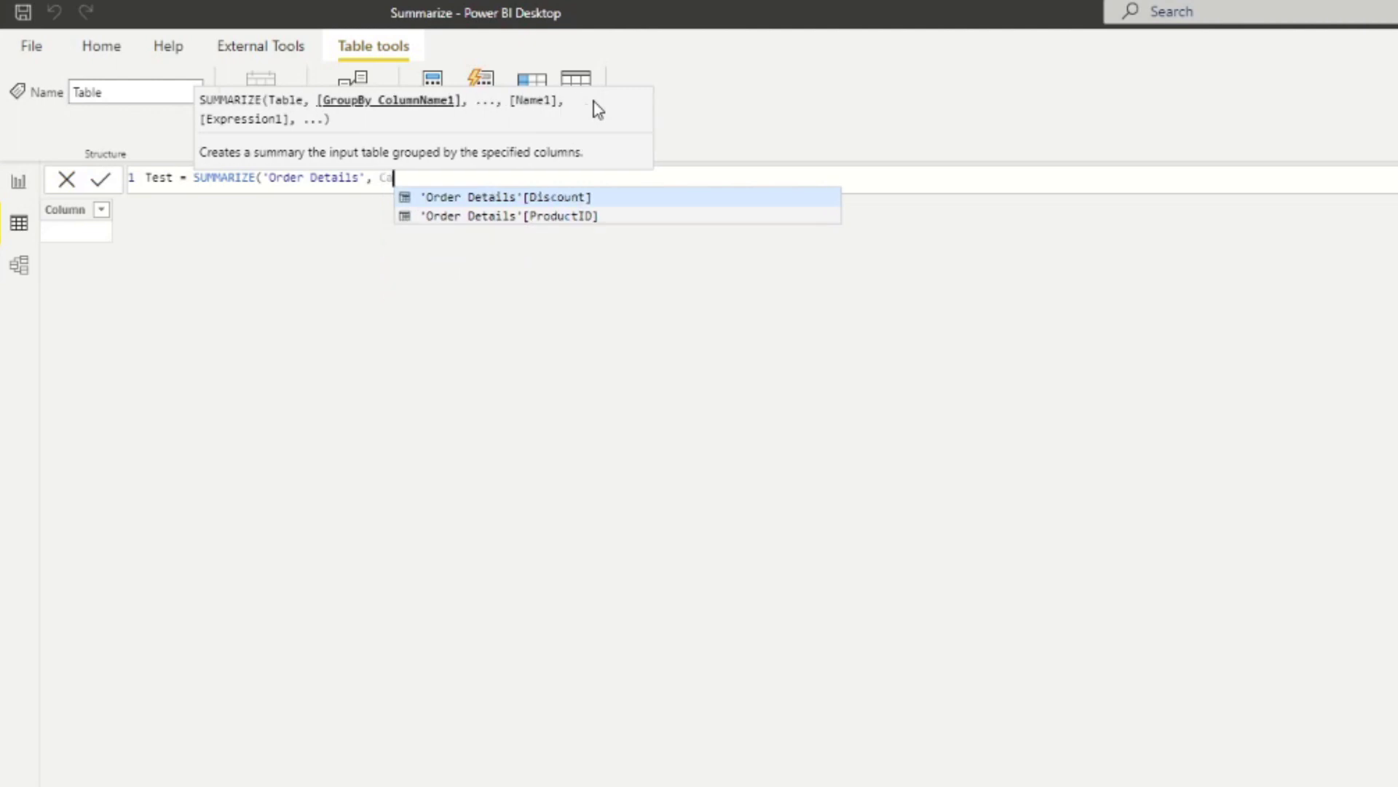
pyautogui.press('Down')
pyautogui.press('Down')
pyautogui.press('Tab')
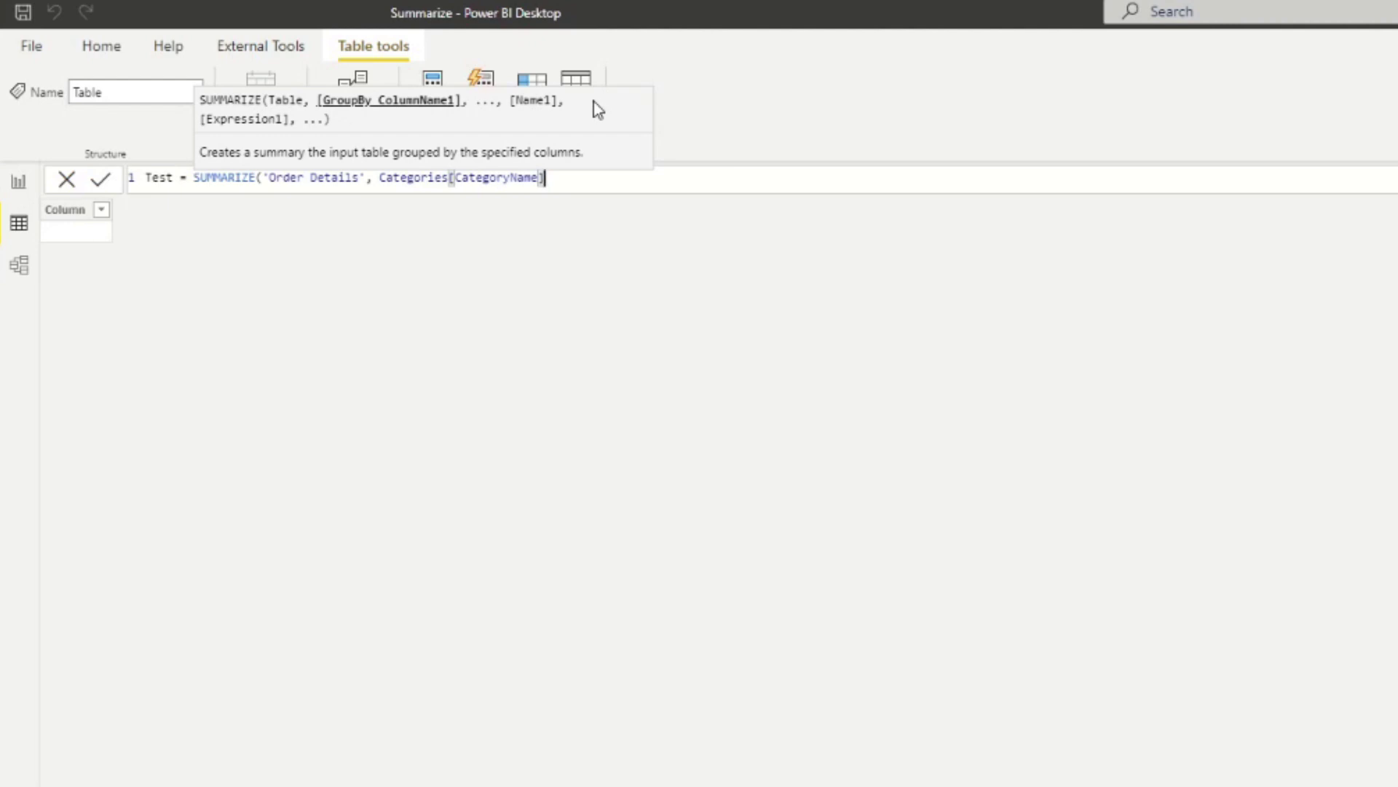
pyautogui.write(')')
pyautogui.press('Return')
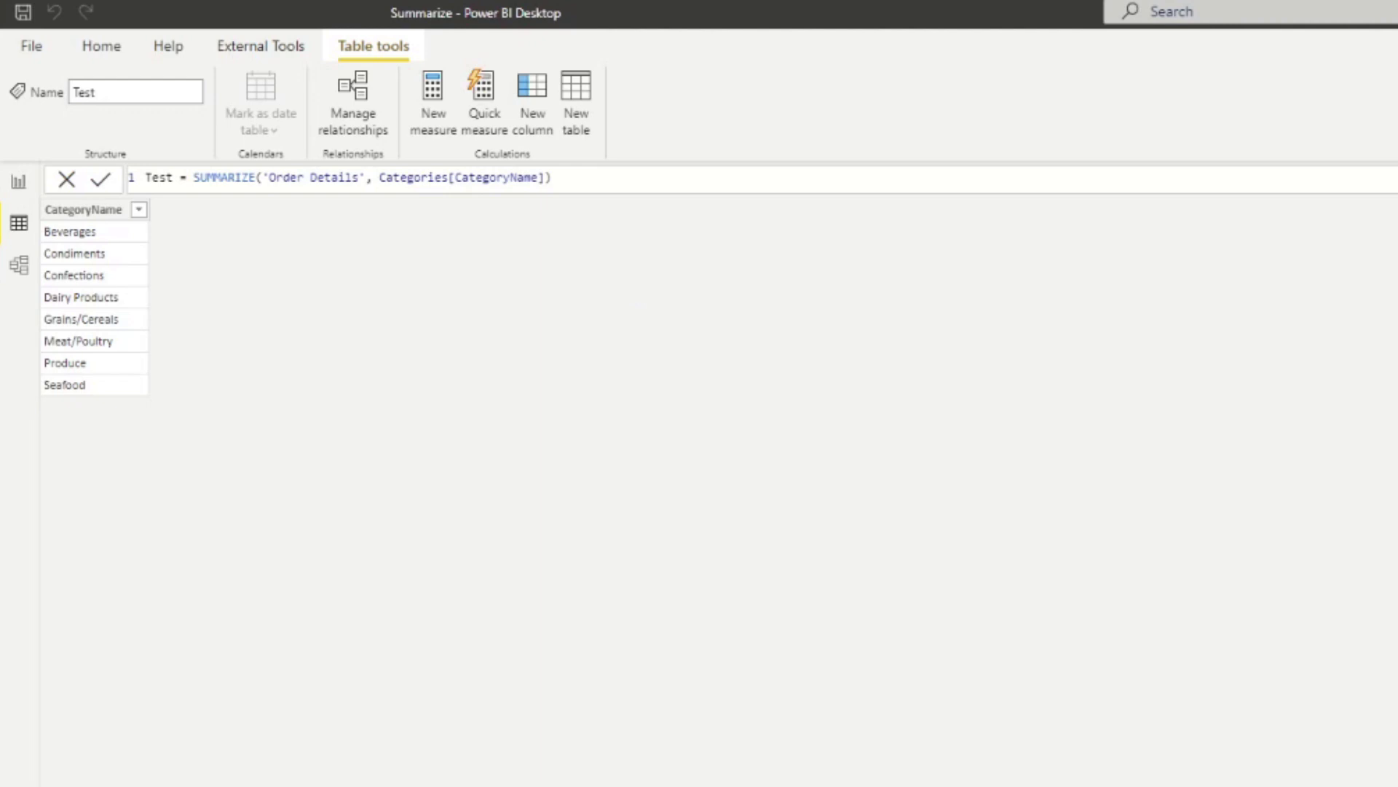
# Step: Break the Test formula so 'Order Details' and Categories[CategoryName] sit on separate lines
pyautogui.click(18, 182)
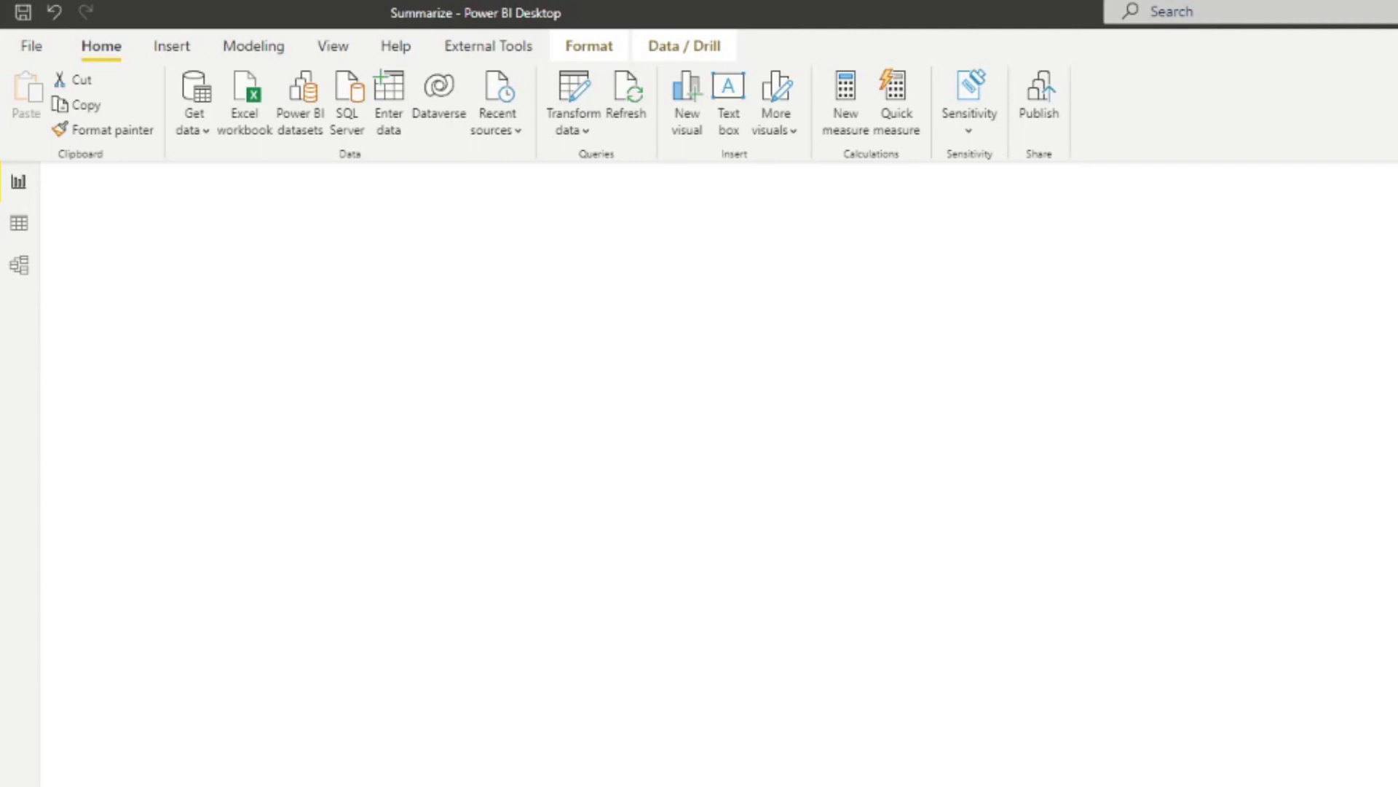
pyautogui.click(19, 222)
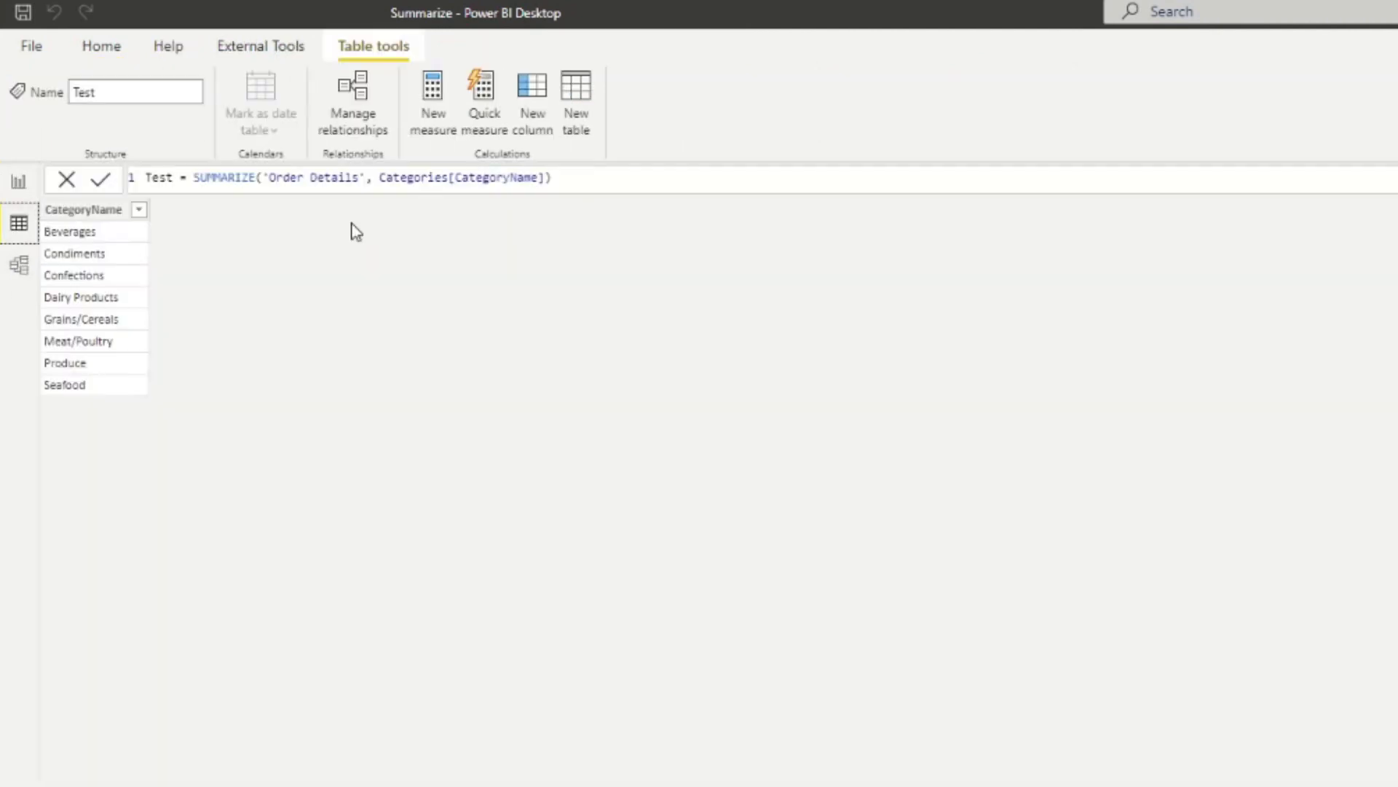
pyautogui.click(550, 177)
pyautogui.hotkey('shift', 'Return')
pyautogui.press('Right')
pyautogui.press('Right')
pyautogui.press('Right')
pyautogui.press('Right')
pyautogui.press('Right')
pyautogui.press('Right')
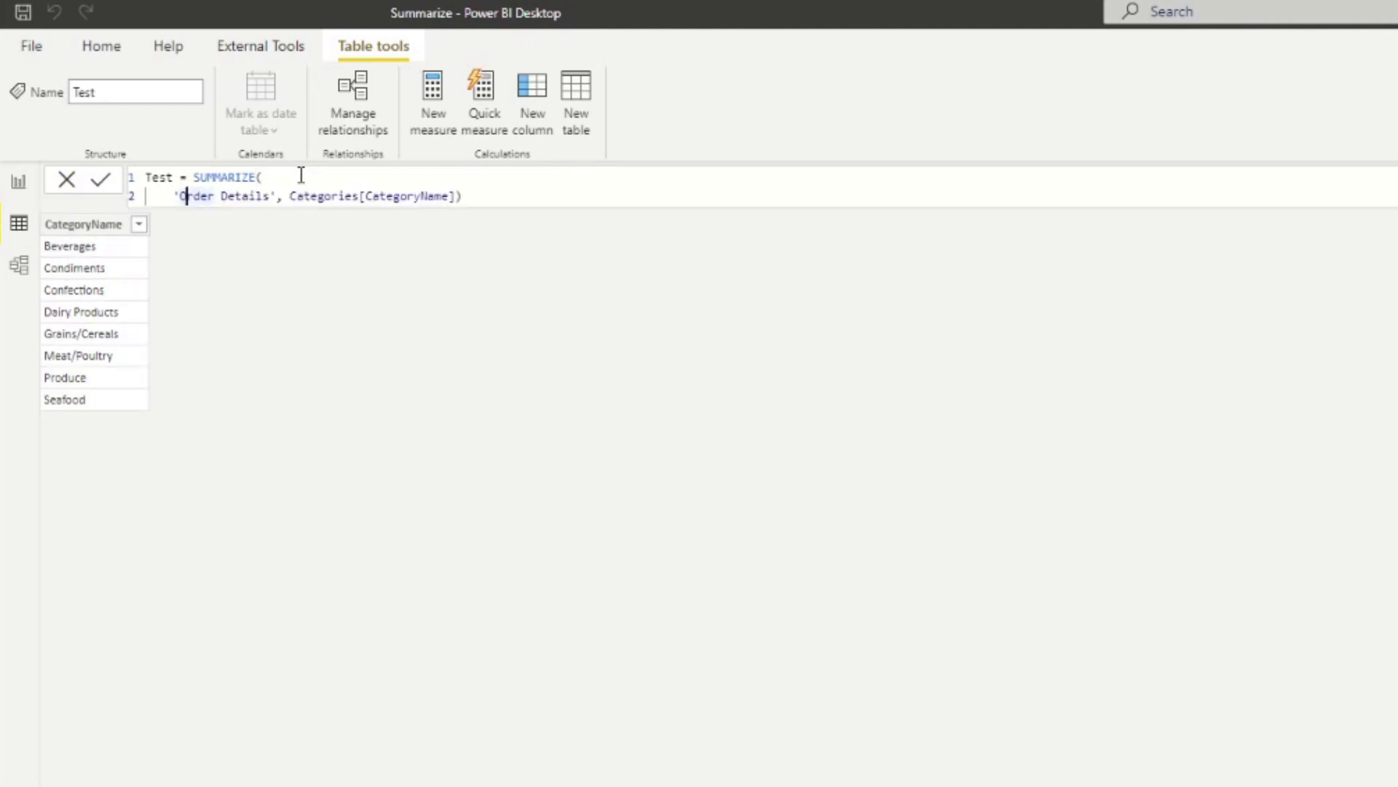
pyautogui.press('Right')
pyautogui.press('Right')
pyautogui.press('Right')
pyautogui.press('Right')
pyautogui.press('Right')
pyautogui.press('Right')
pyautogui.press('Right')
pyautogui.press('Right')
pyautogui.press('Right')
pyautogui.hotkey('shift', 'Return')
# Step: Move the closing bracket to its own line and start a new line: , "Total Quantity", SUM(Quan
pyautogui.click(350, 215)
pyautogui.hotkey('shift', 'Return')
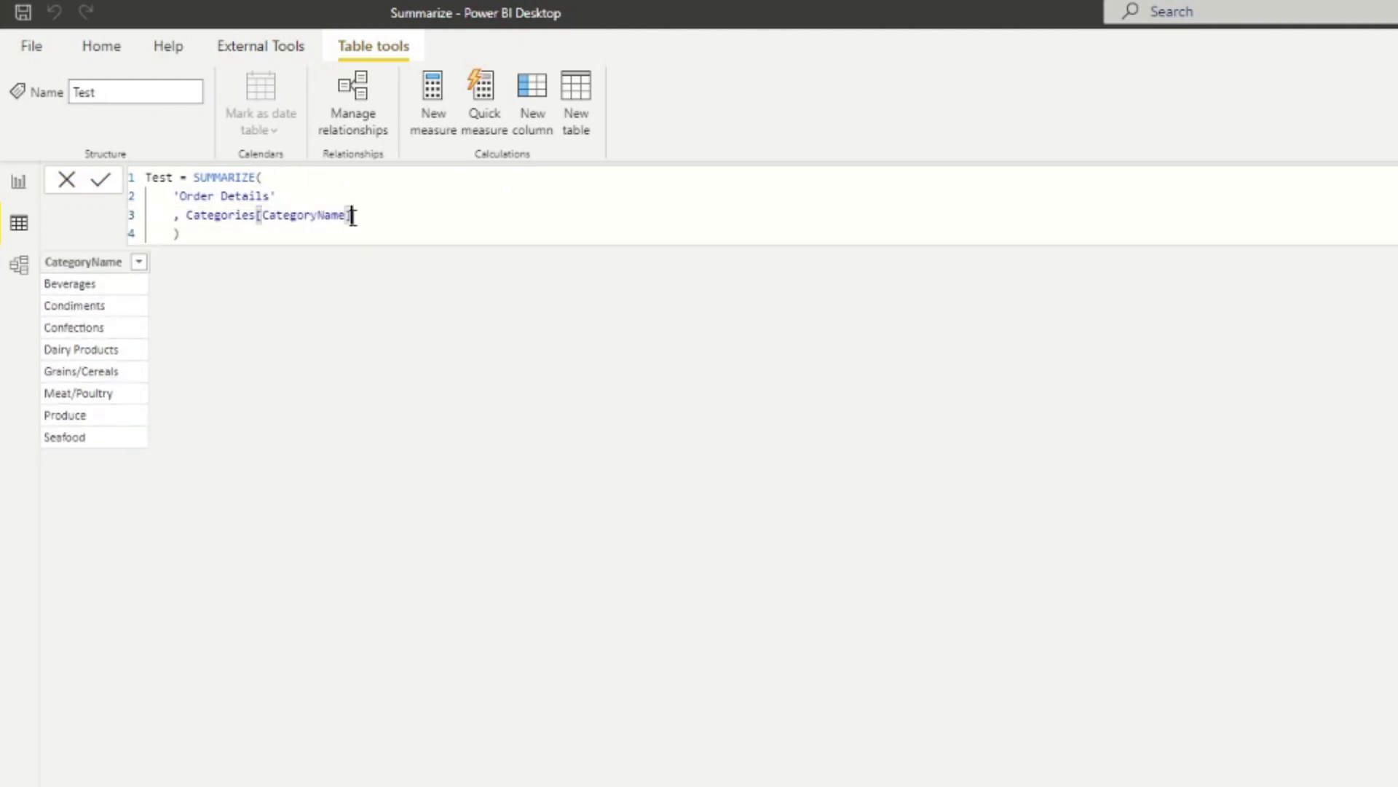
pyautogui.click(366, 213)
pyautogui.hotkey('shift', 'Return')
pyautogui.write(', ')
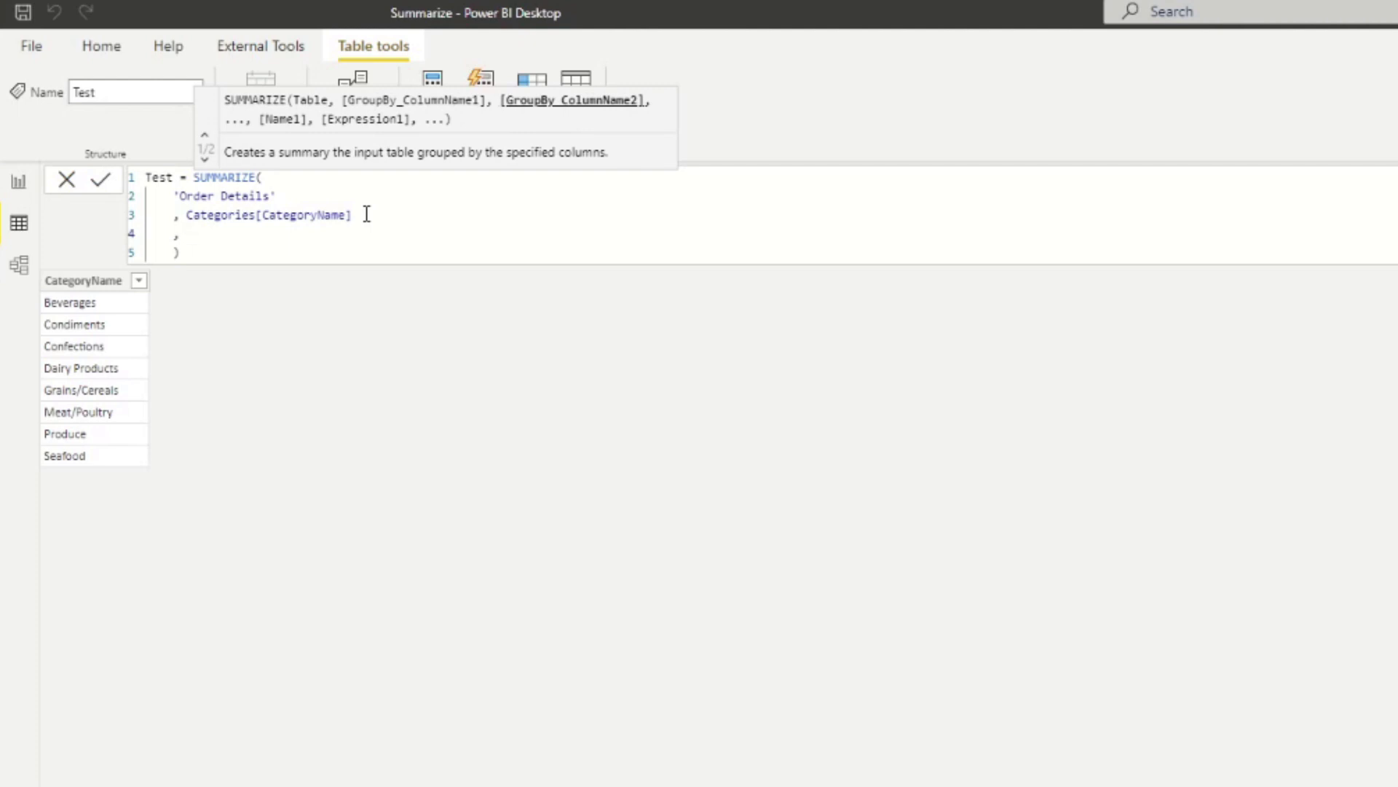
pyautogui.write('"')
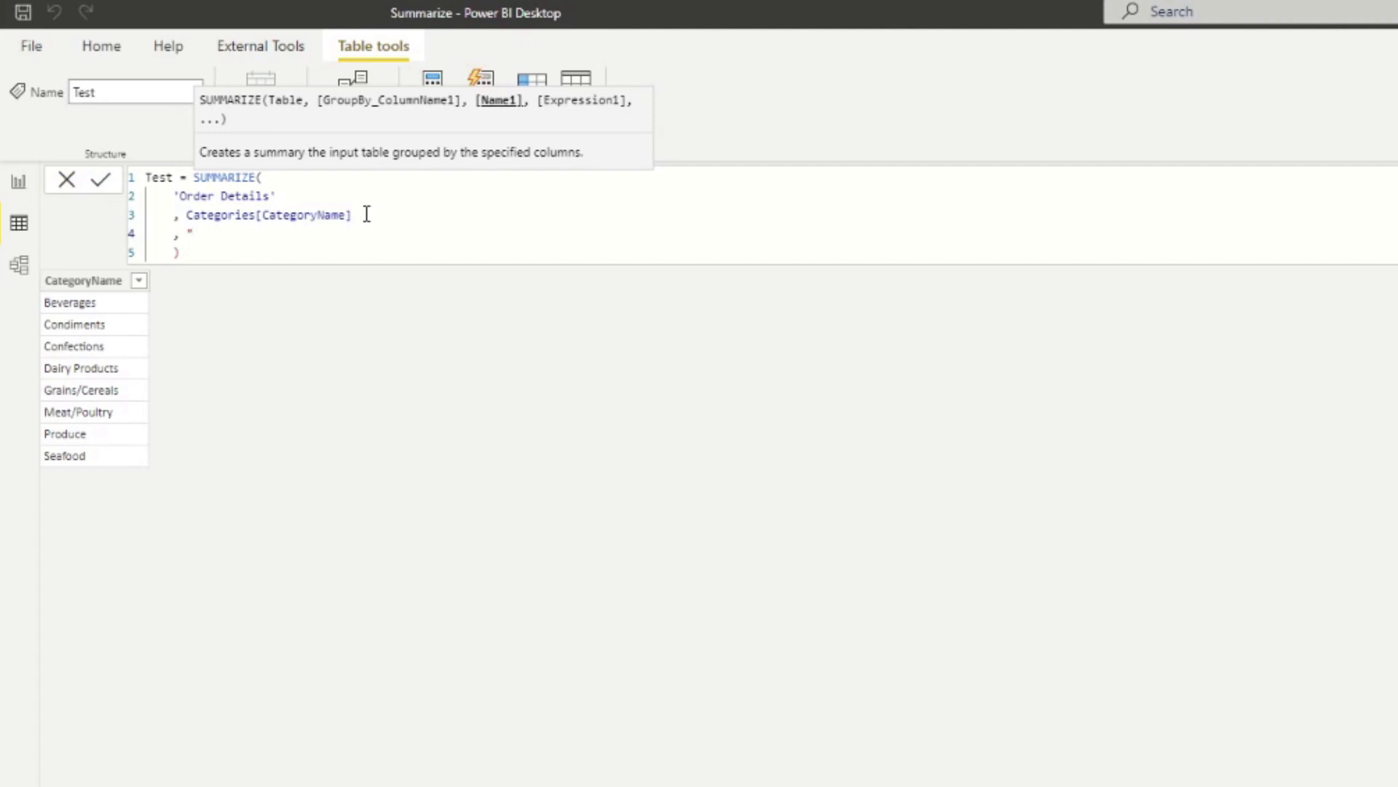
pyautogui.write('Total Quantity",')
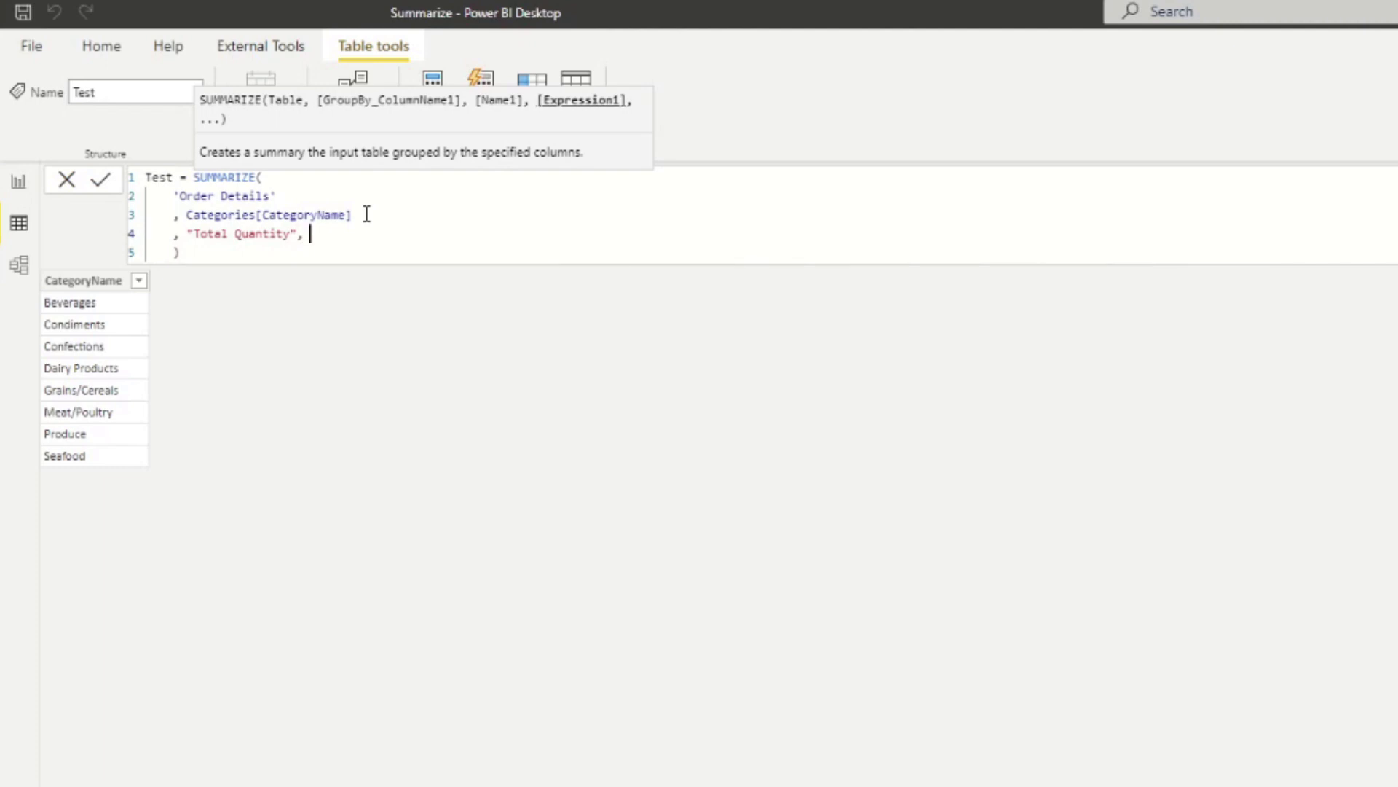
pyautogui.write(' SUM(Quan')
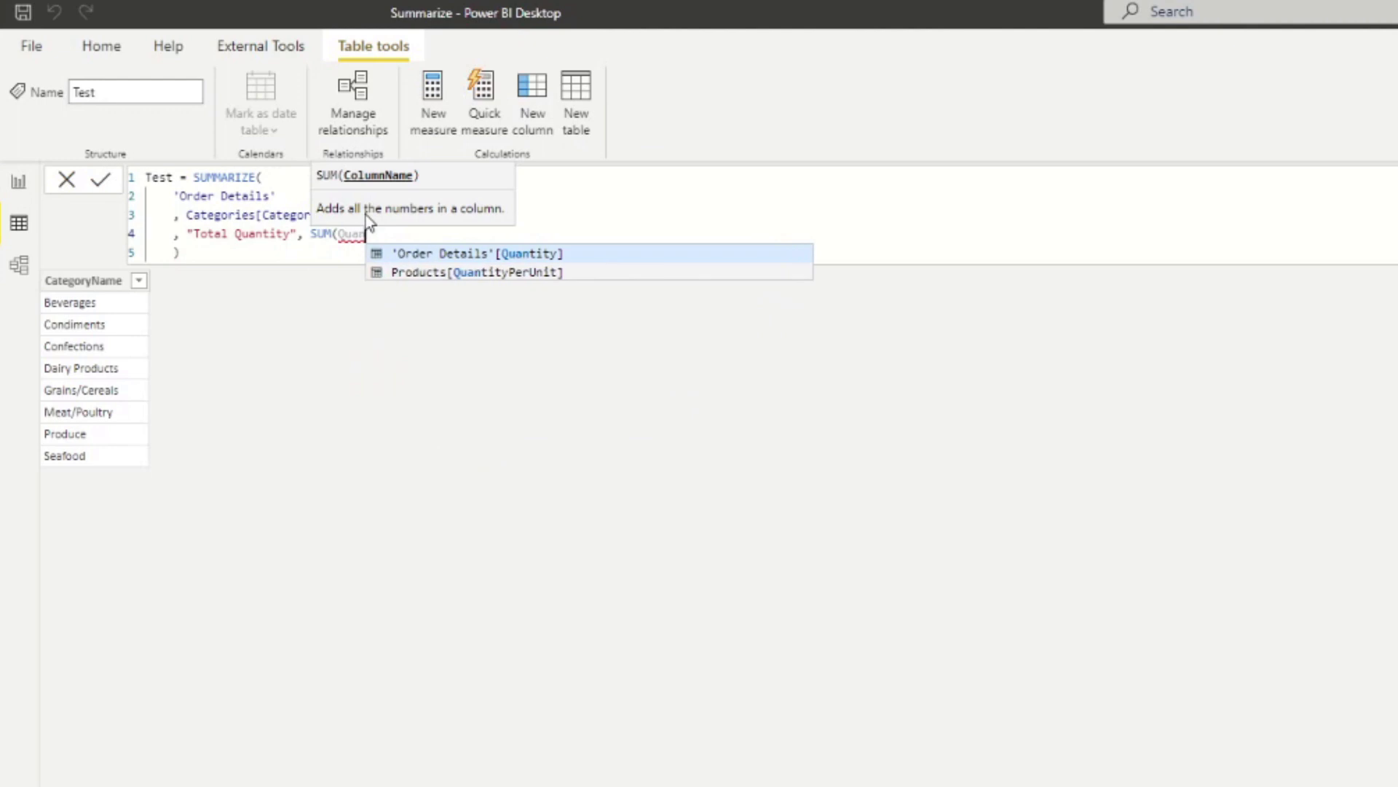
# Step: Complete SUM('Order Details'[Quantity]) and commit, giving Beverages a Total Quantity of 9532
pyautogui.press('Tab')
pyautogui.write(')')
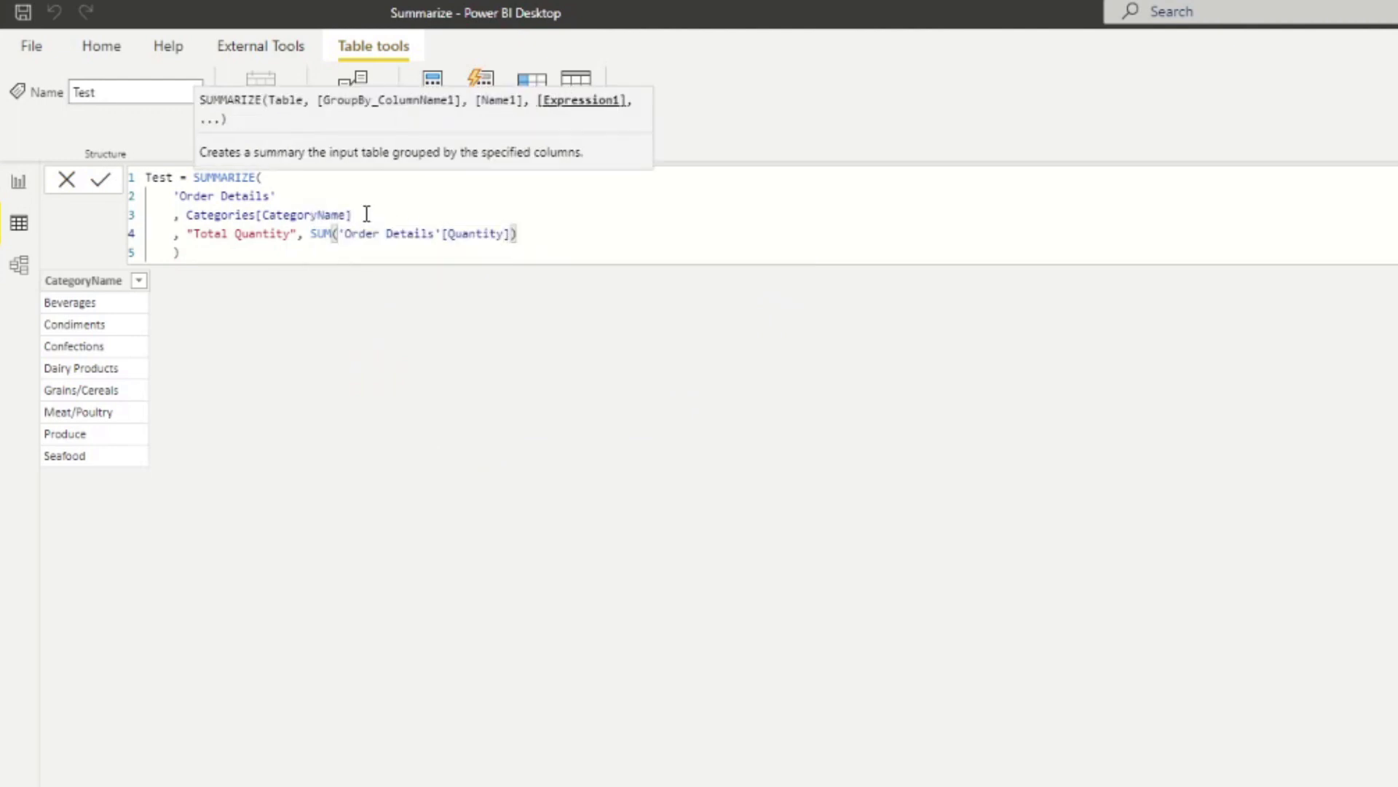
pyautogui.press('Return')
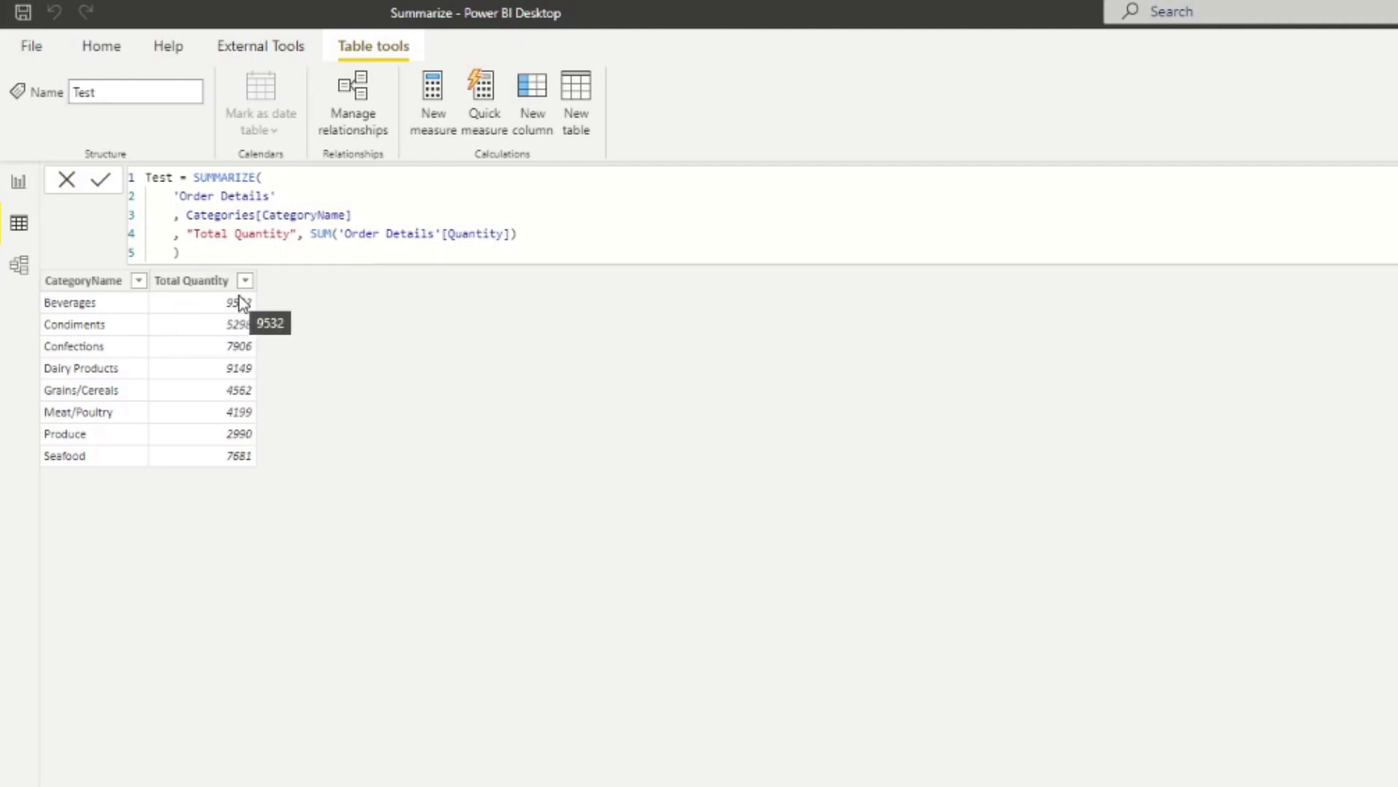
pyautogui.click(19, 182)
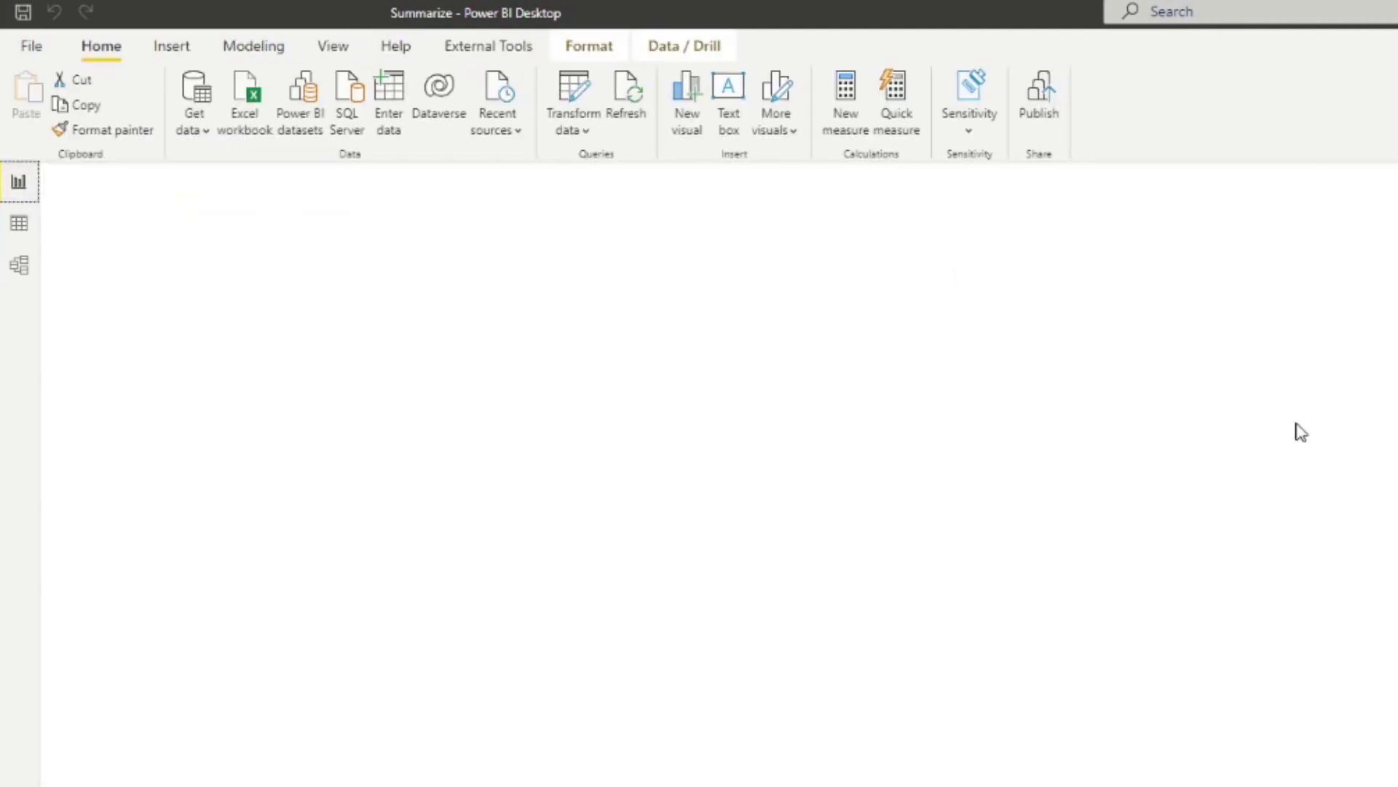
pyautogui.click(19, 224)
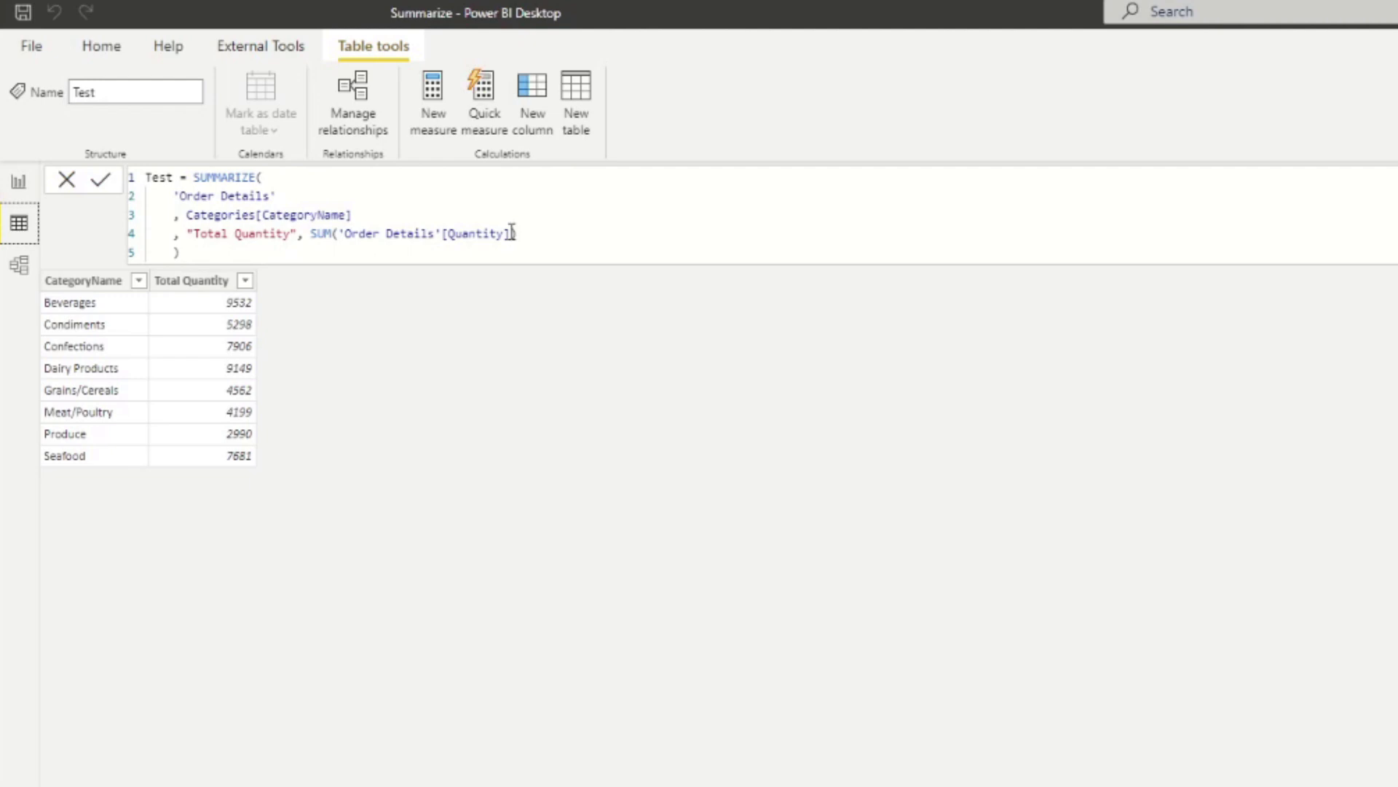
pyautogui.click(550, 233)
# Step: Add , "Average Unit Price", AVERAGE('Order Details'[UnitPrice]) on a new line and commit (Beverages £29.2368)
pyautogui.press('Return')
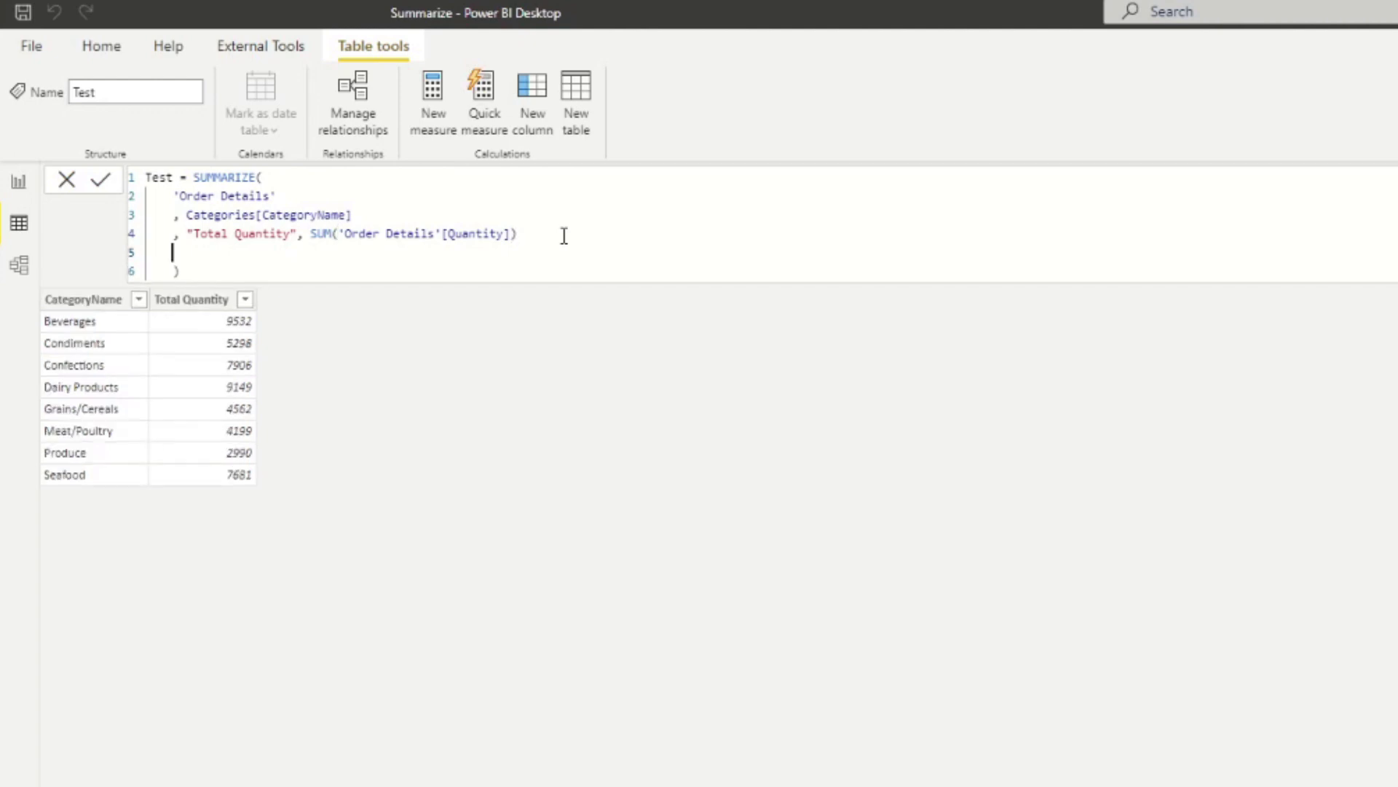
pyautogui.write(', ')
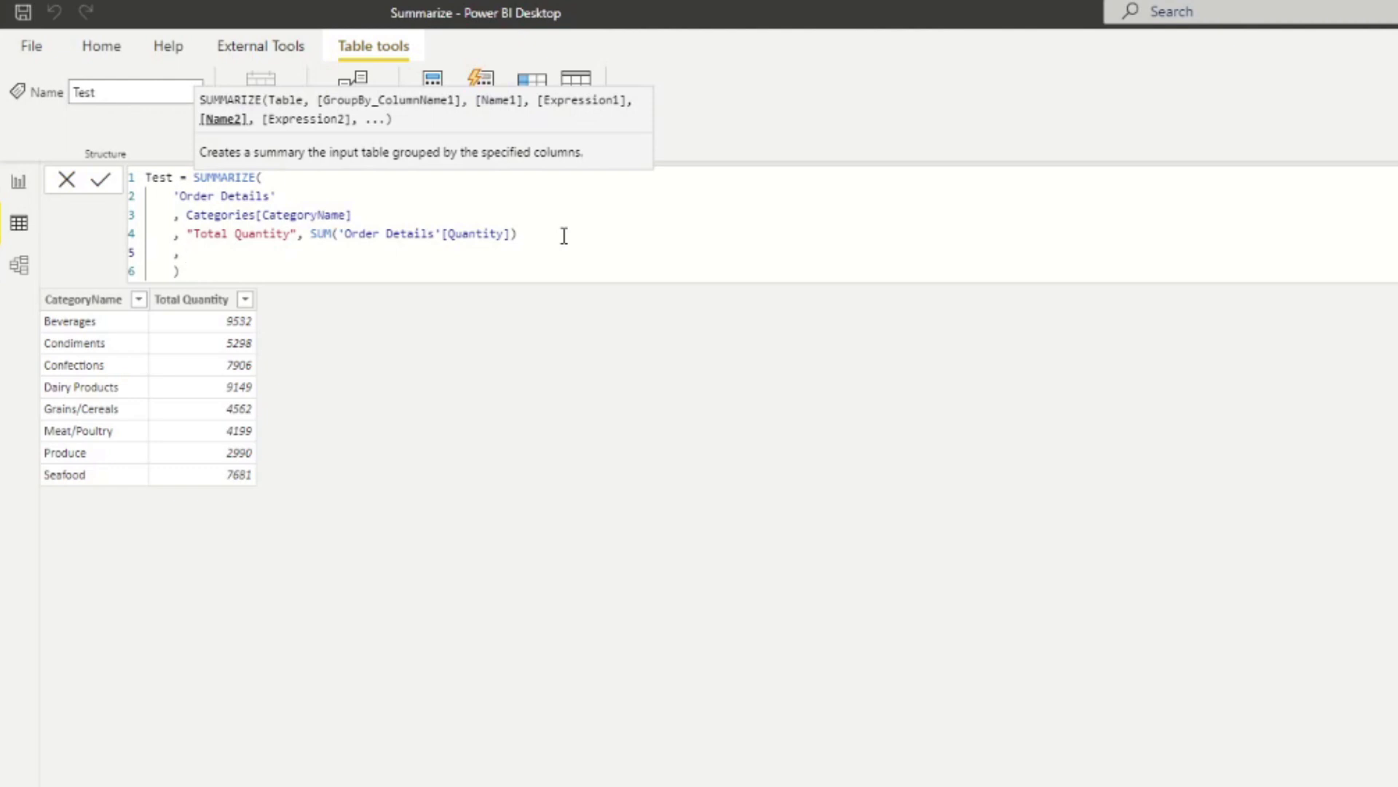
pyautogui.write('"Average Unit Price", ')
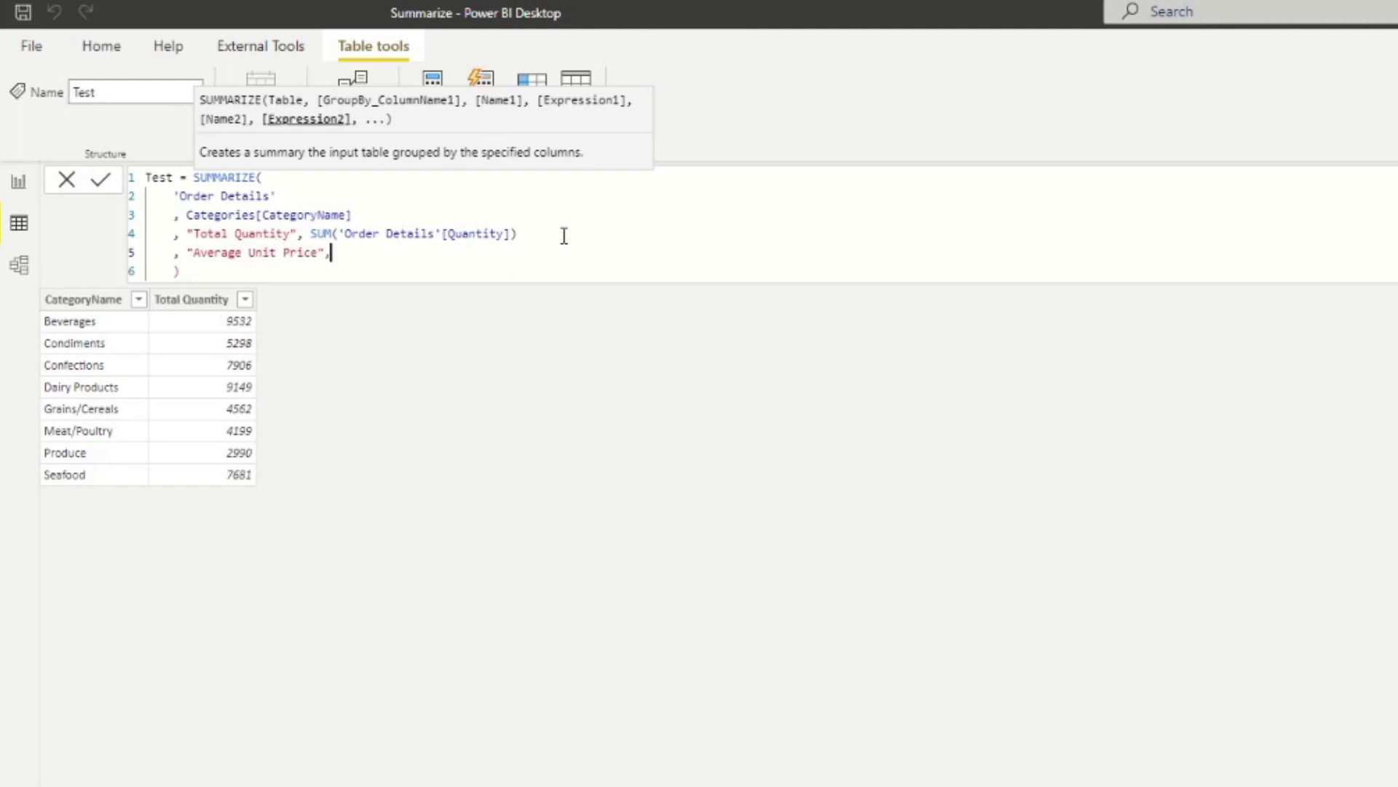
pyautogui.write('average')
pyautogui.press('Tab')
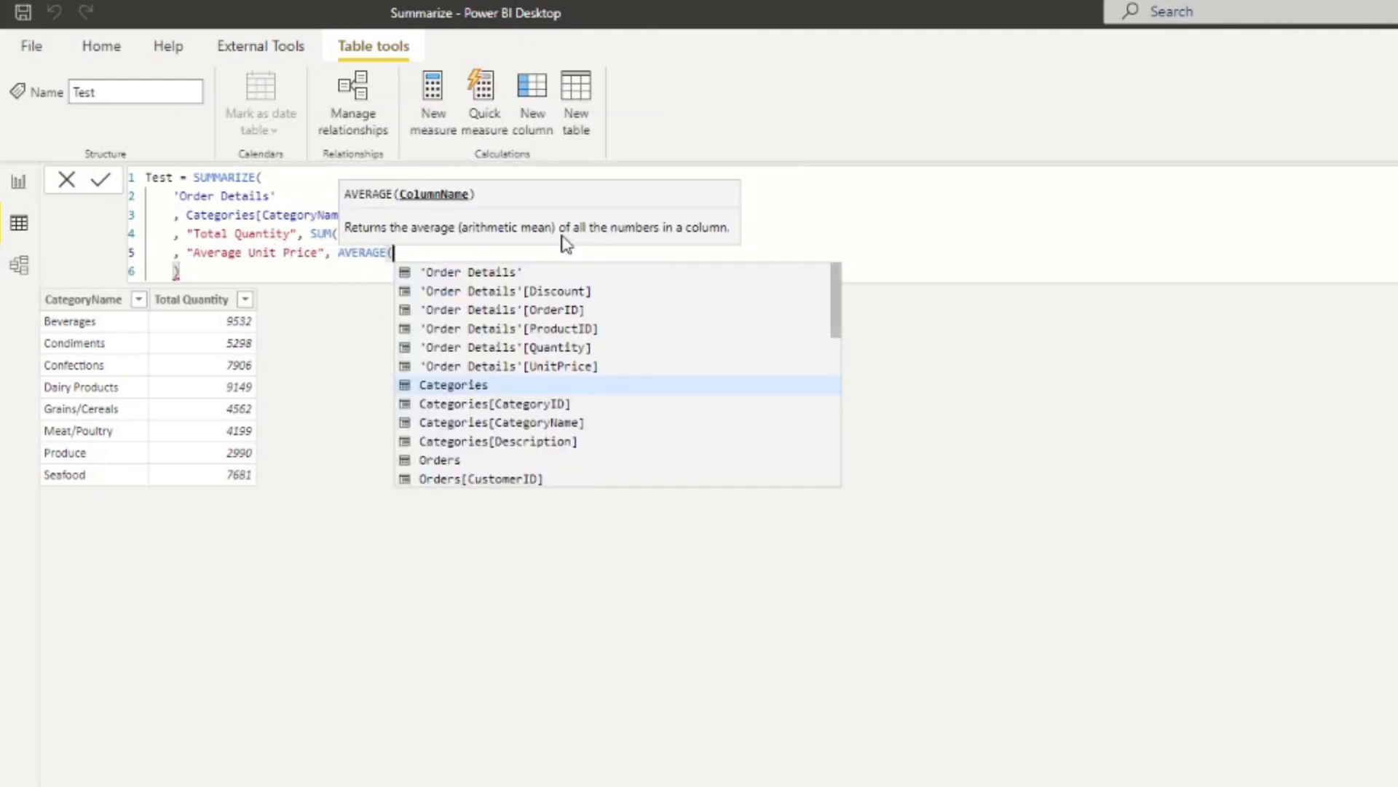
pyautogui.write('Unit')
pyautogui.press('Tab')
pyautogui.write(')')
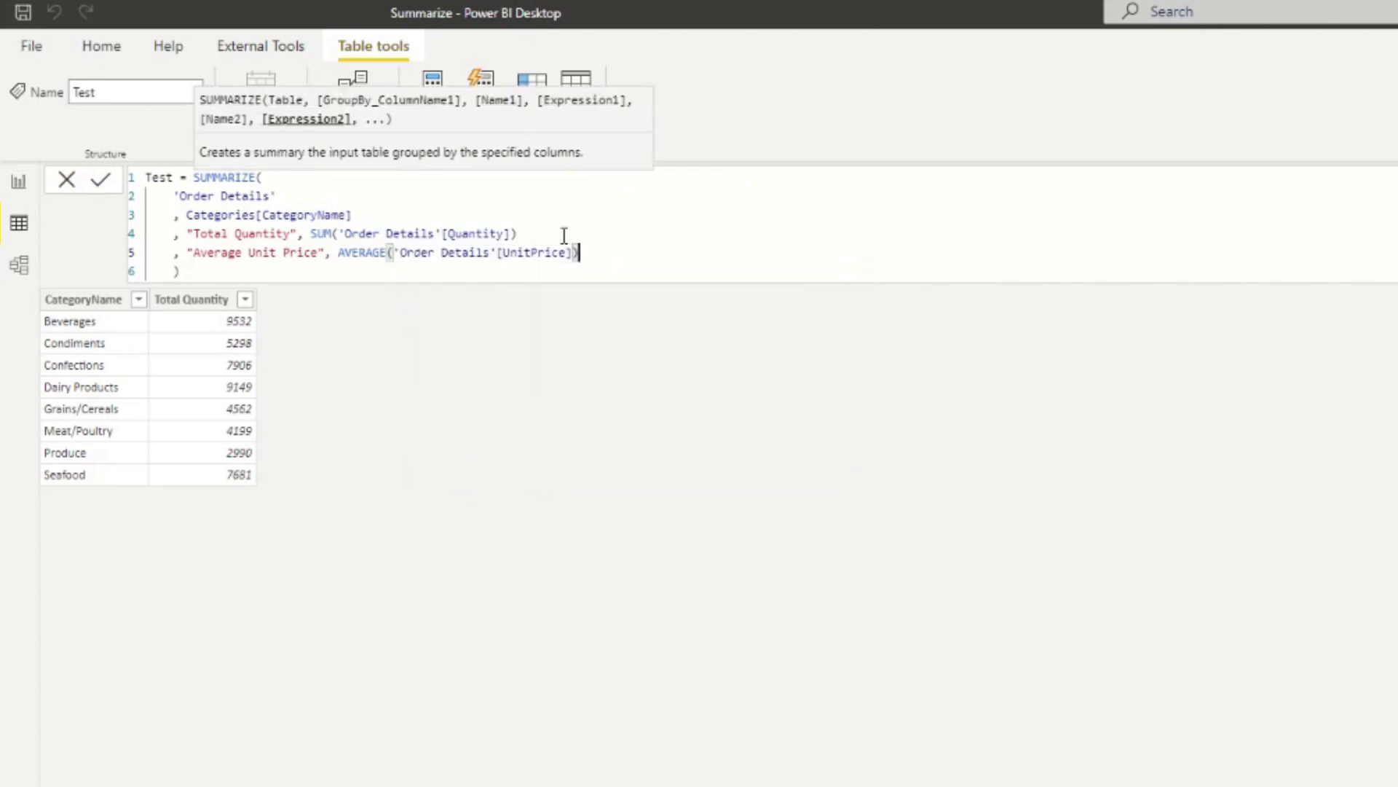
pyautogui.press('Return')
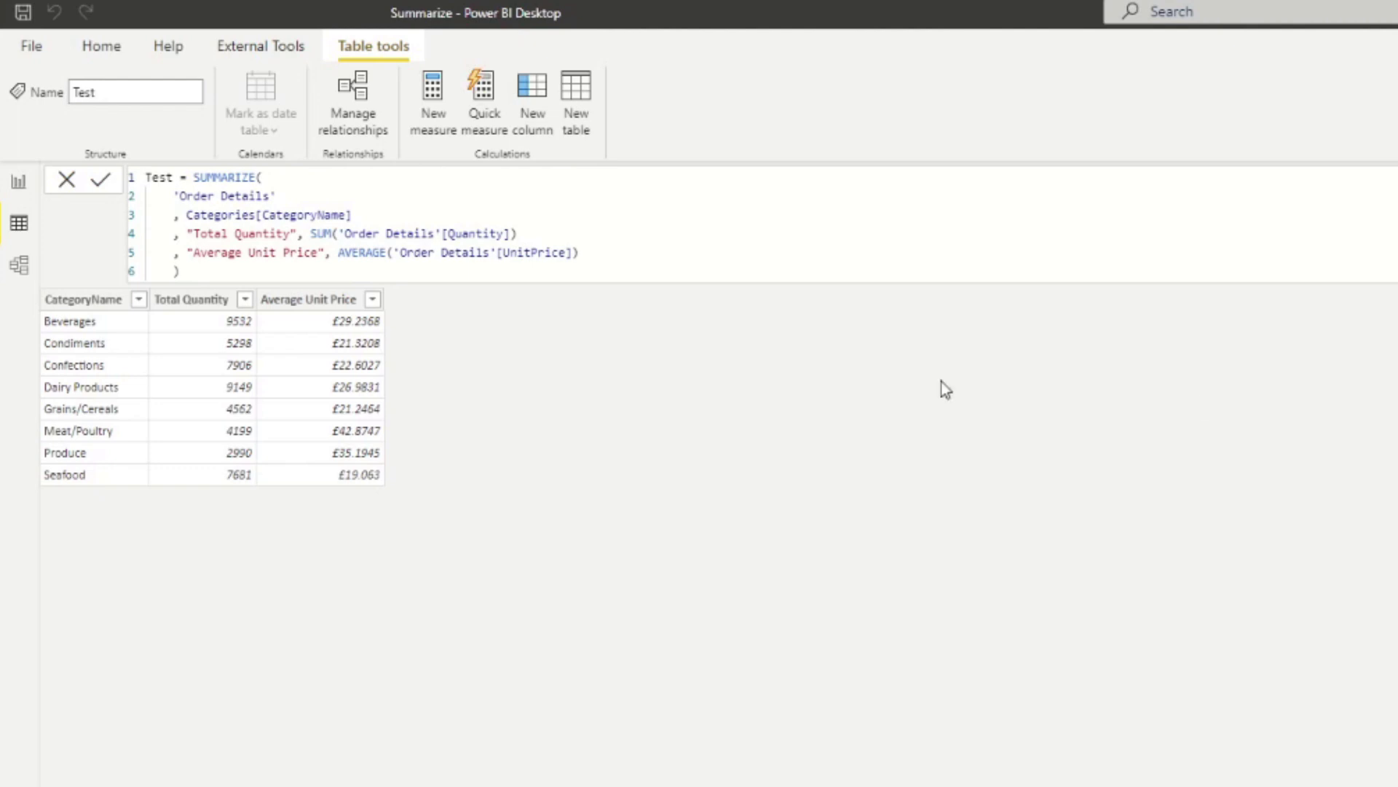
# Step: Start a "Total Sales" line using SUMX over 'Order Details' with its Quantity column
pyautogui.click(609, 252)
pyautogui.press('Return')
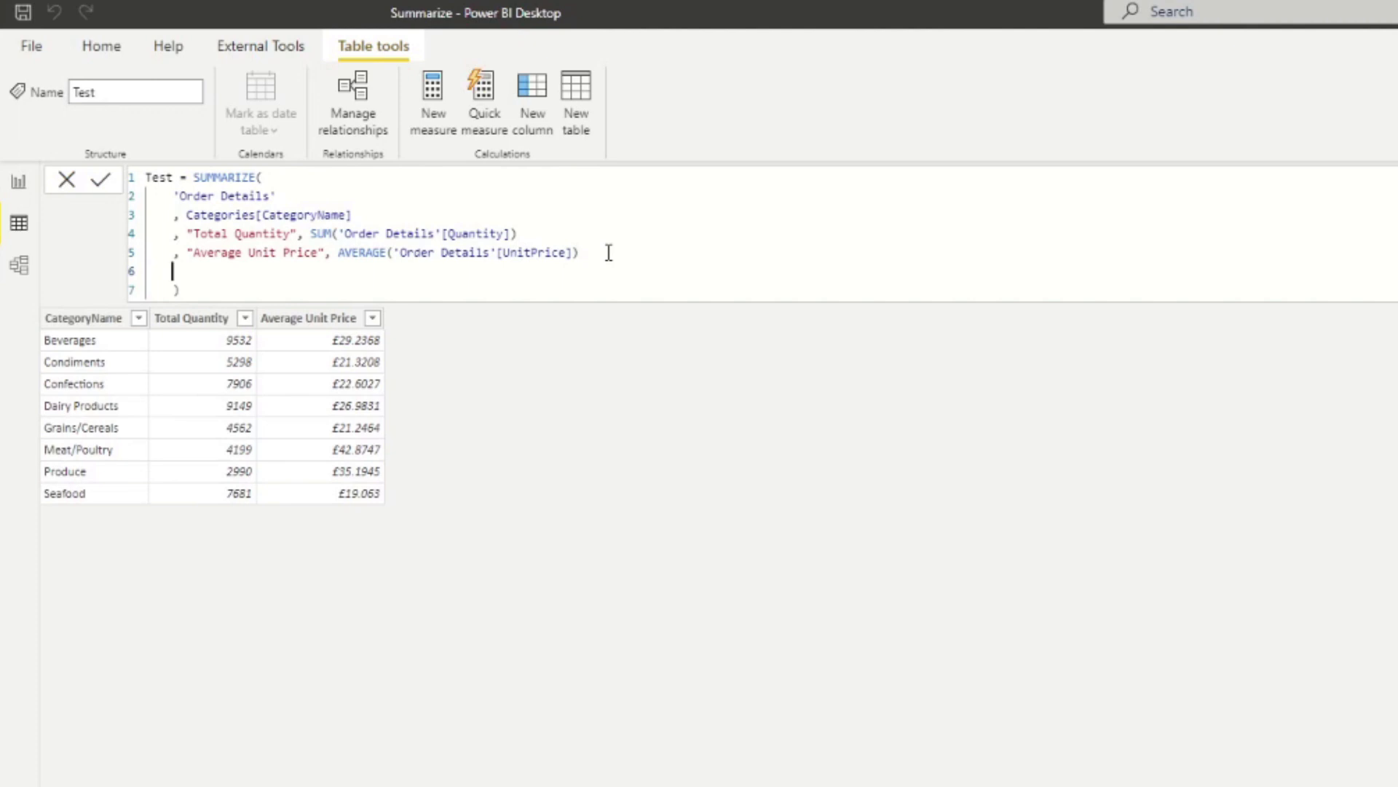
pyautogui.write(', "Total')
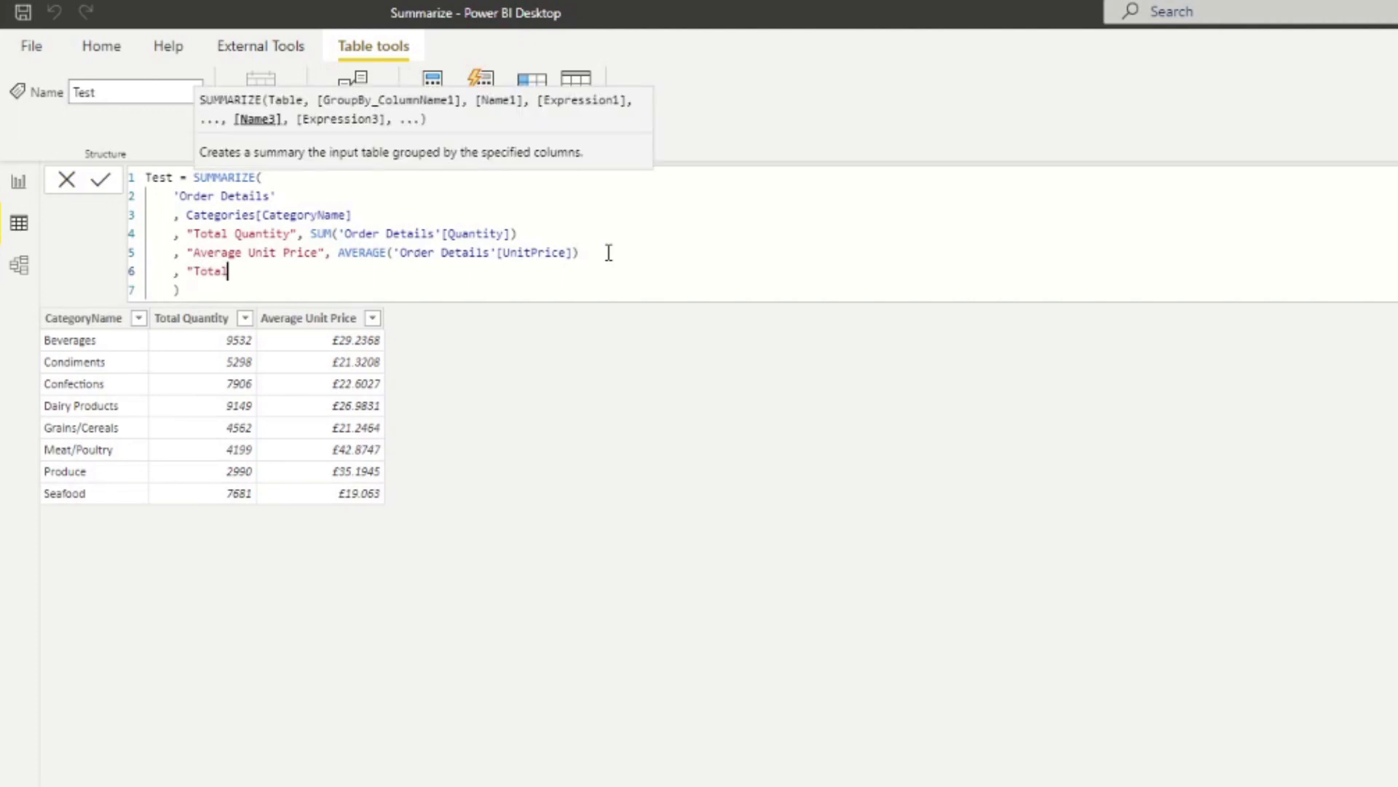
pyautogui.write('" Sales",')
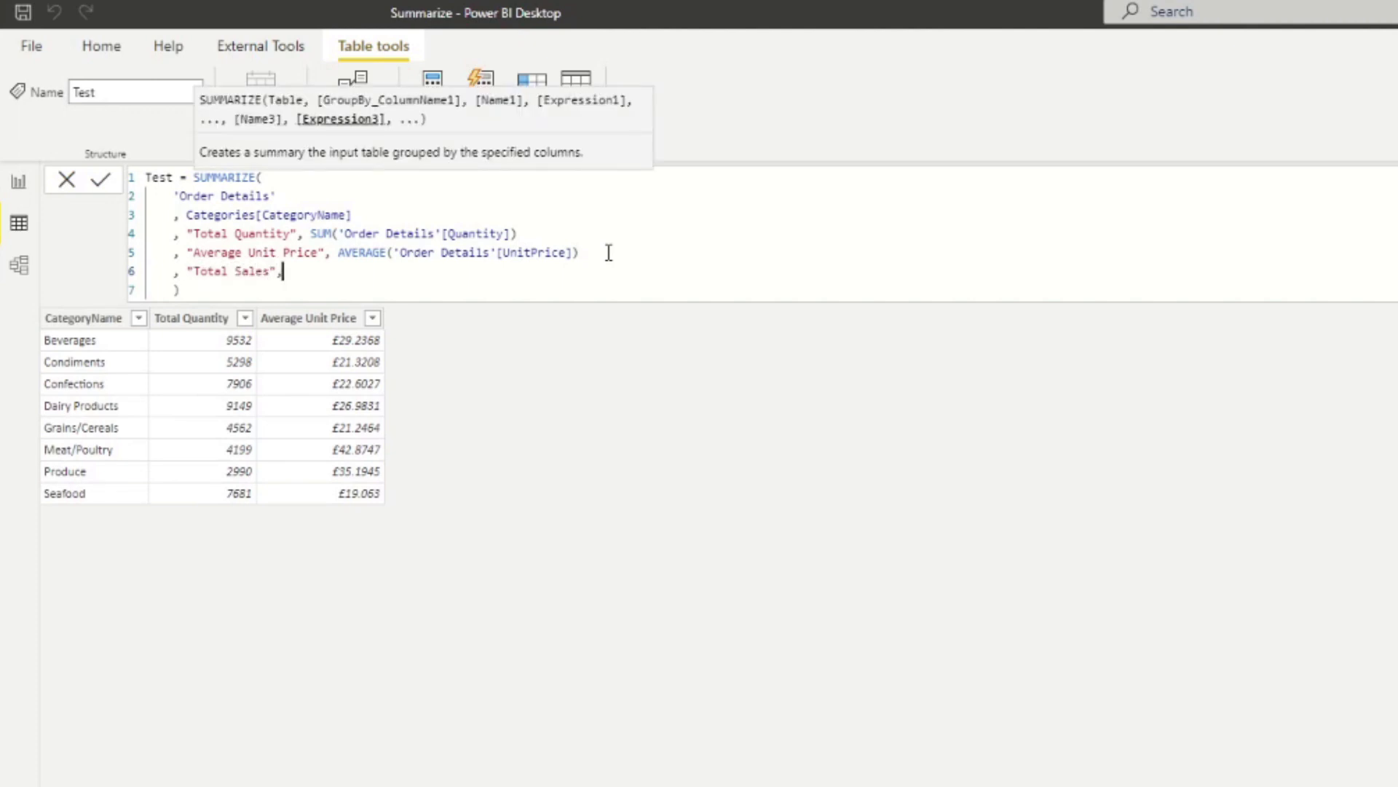
pyautogui.write(' SUMX(')
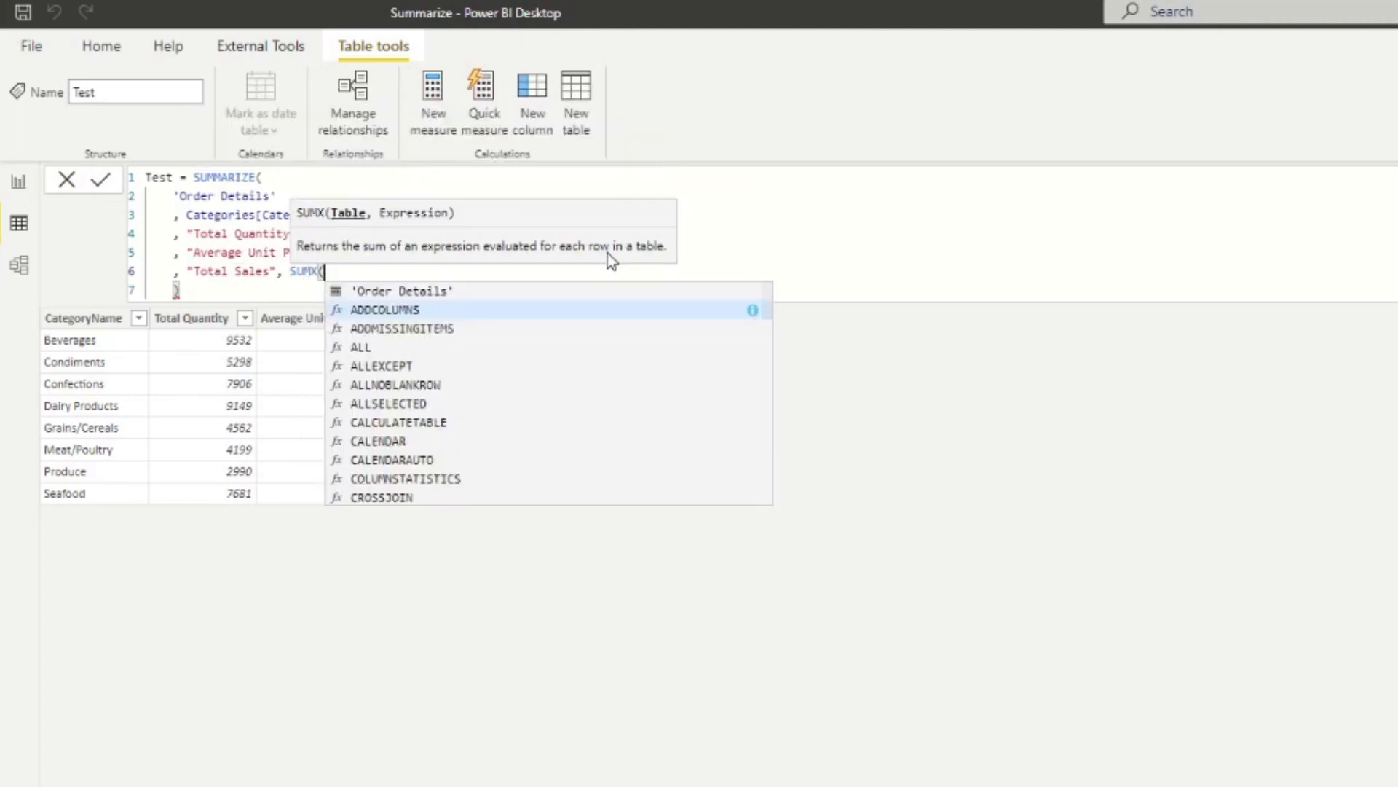
pyautogui.press('Up')
pyautogui.press('Tab')
pyautogui.write(', S')
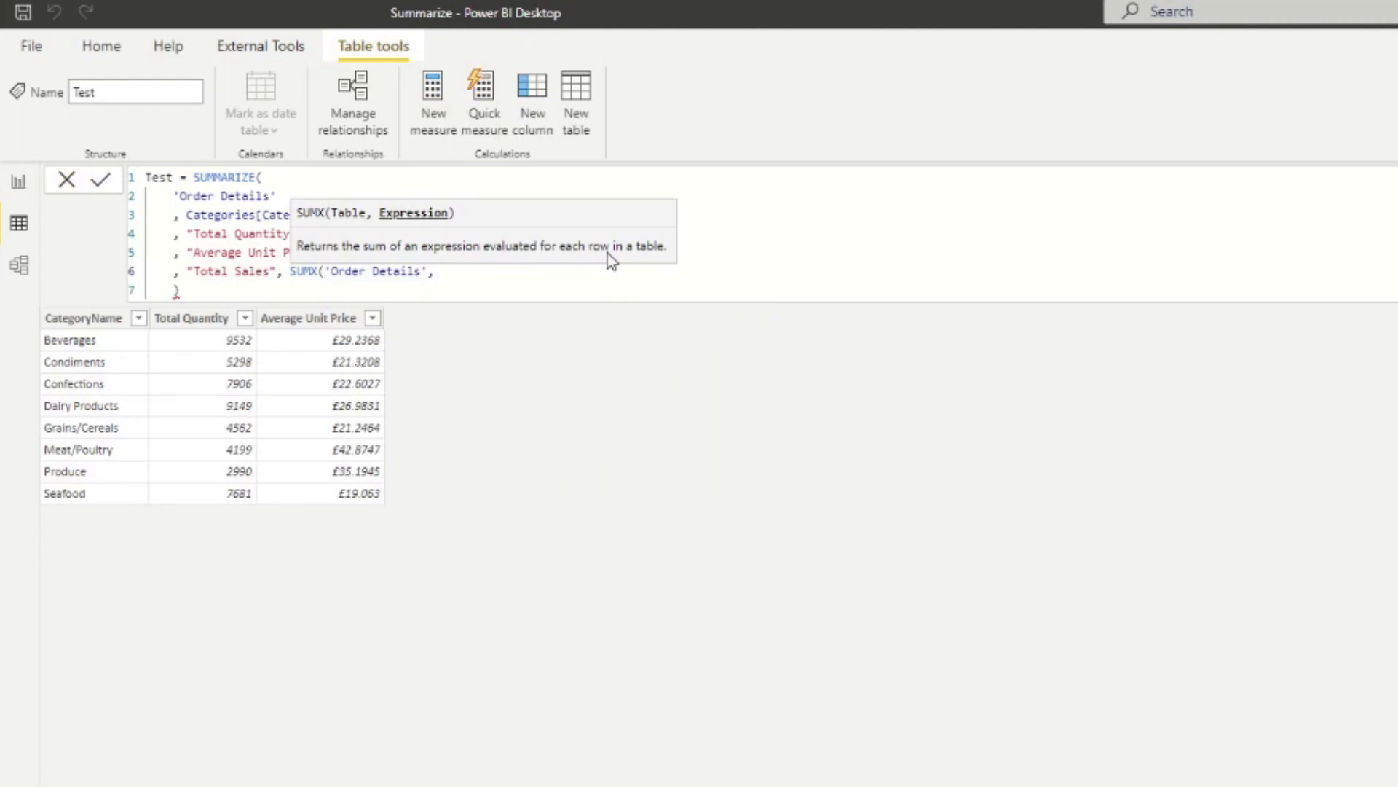
pyautogui.press('Tab')
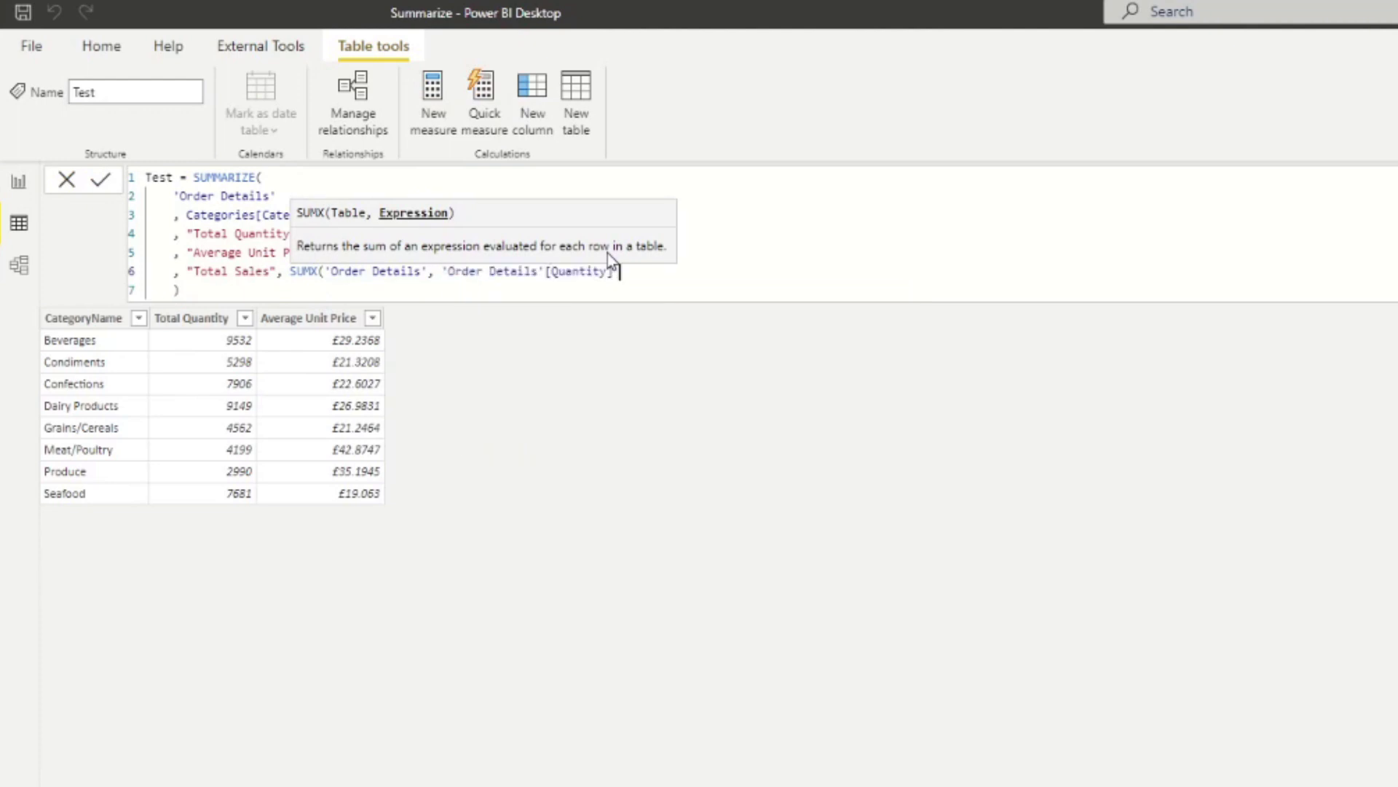
# Step: Multiply by 'Order Details'[UnitPrice], close SUMX and commit (Beverages £286,526.95)
pyautogui.write('* Unir pri')
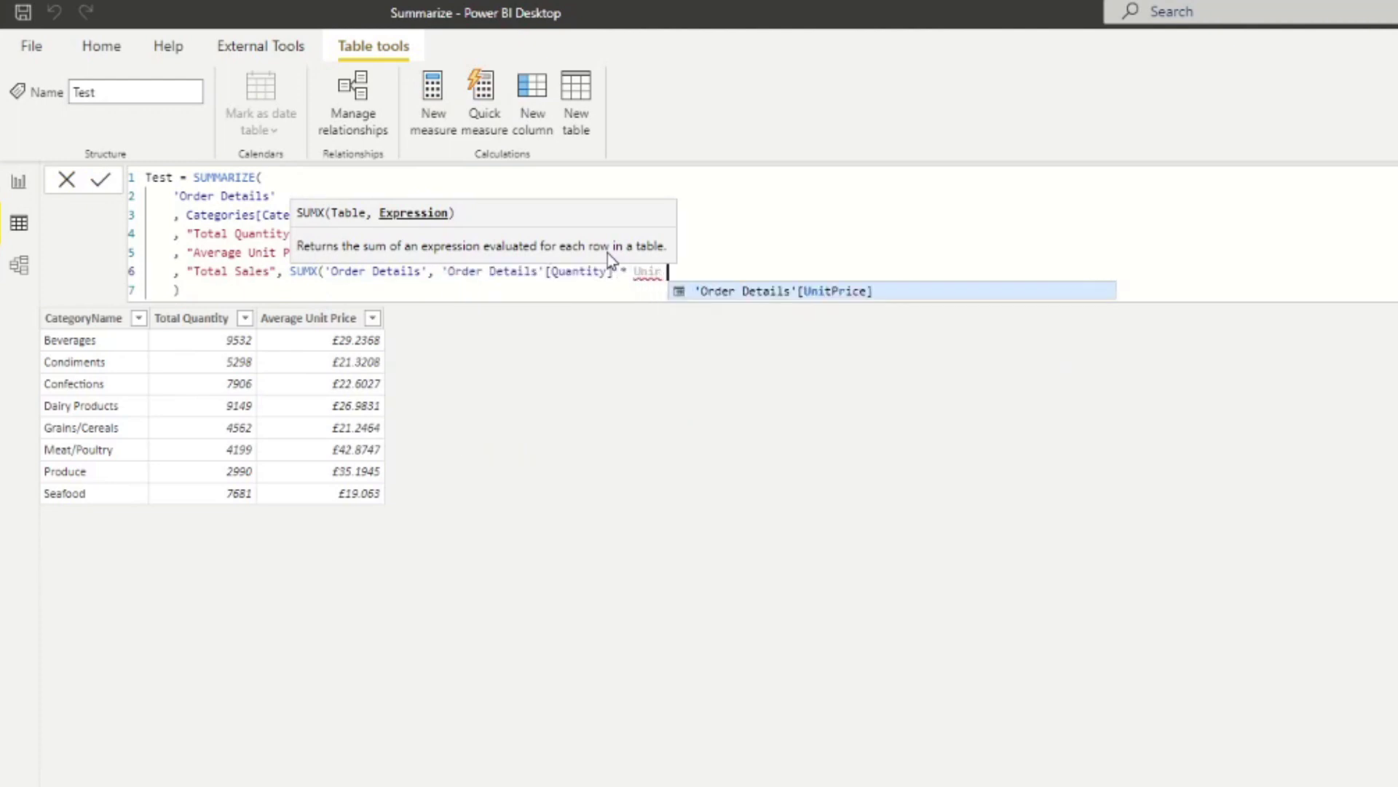
pyautogui.press('BackSpace')
pyautogui.press('BackSpace')
pyautogui.press('BackSpace')
pyautogui.press('BackSpace')
pyautogui.press('BackSpace')
pyautogui.press('BackSpace')
pyautogui.write('it')
pyautogui.press('Tab')
pyautogui.write(')')
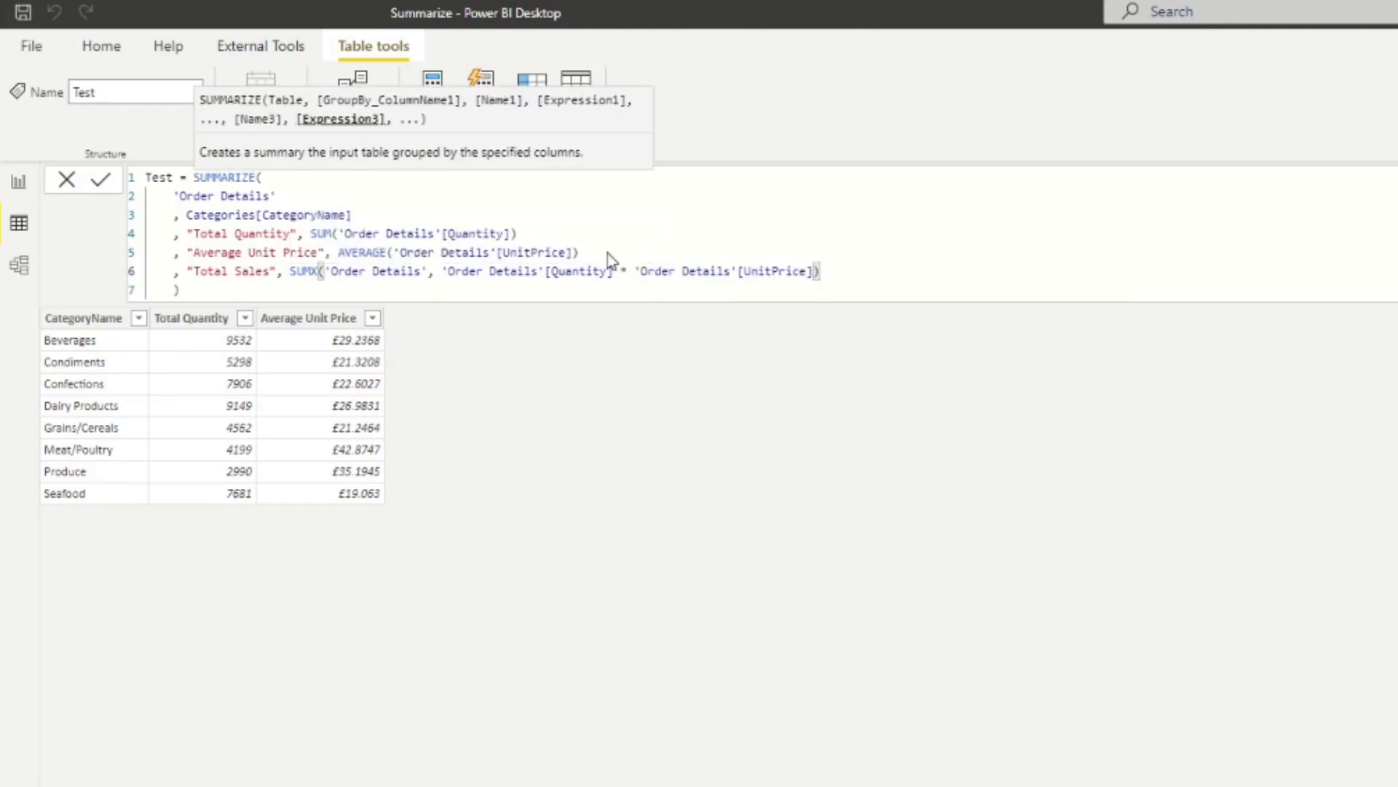
pyautogui.press('Return')
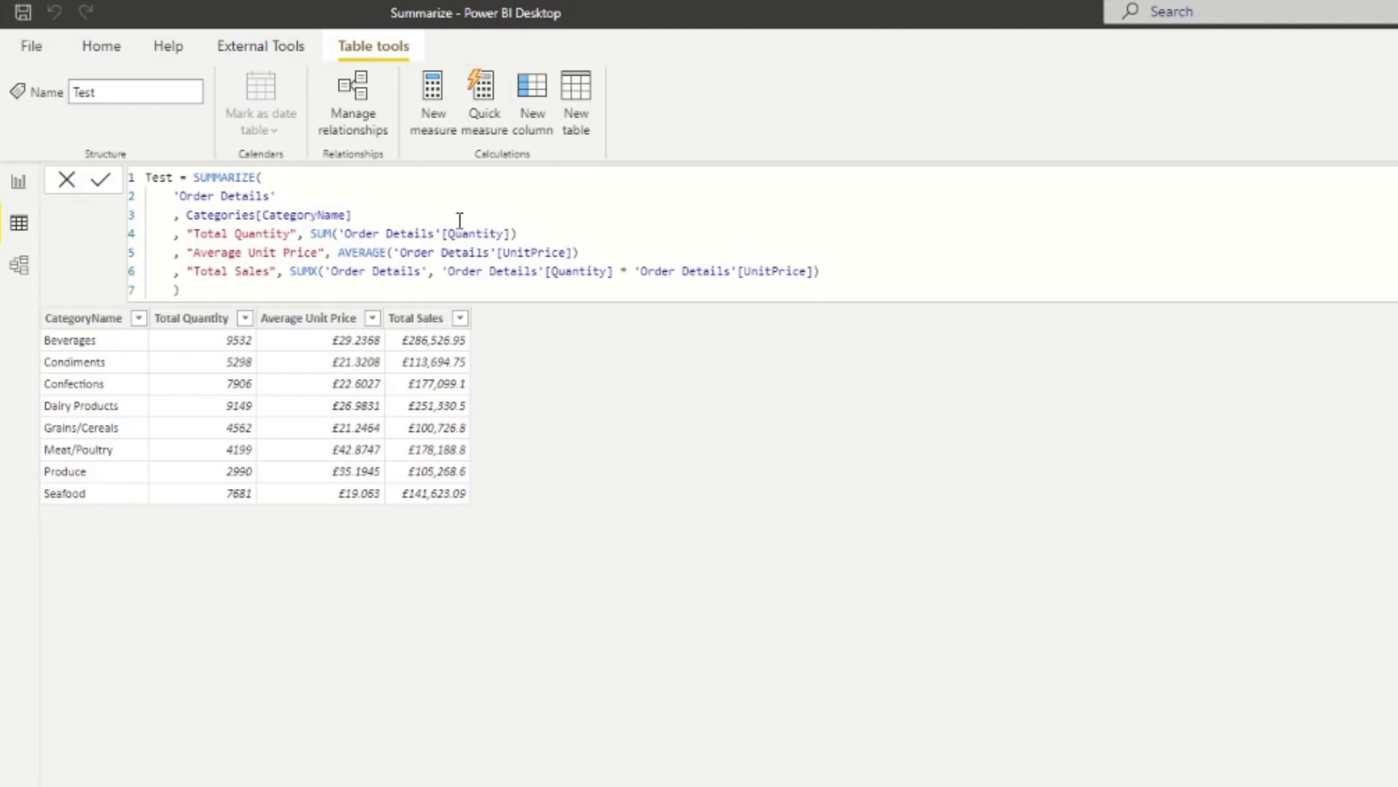
pyautogui.click(377, 214)
pyautogui.press('Return')
pyautogui.write(',')
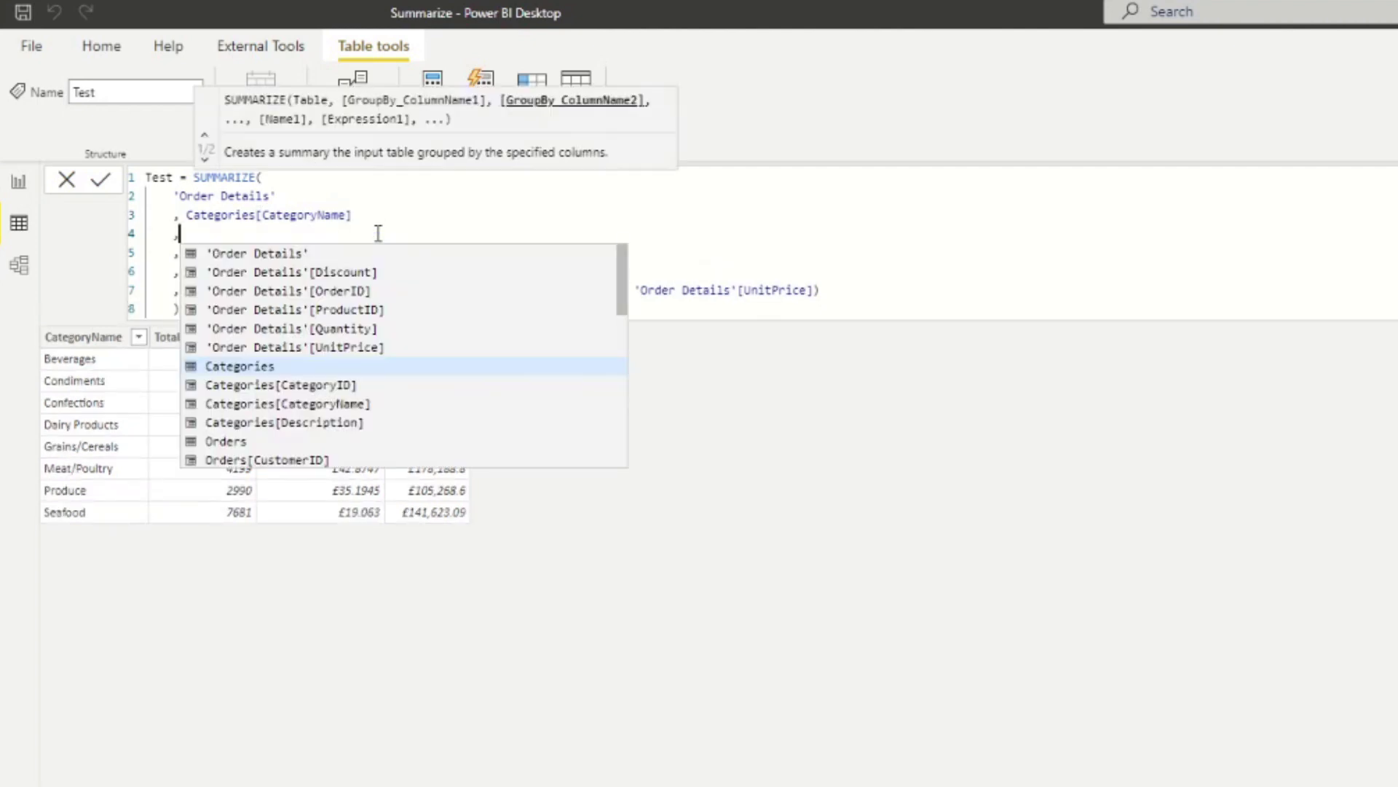
pyautogui.write(' productNa')
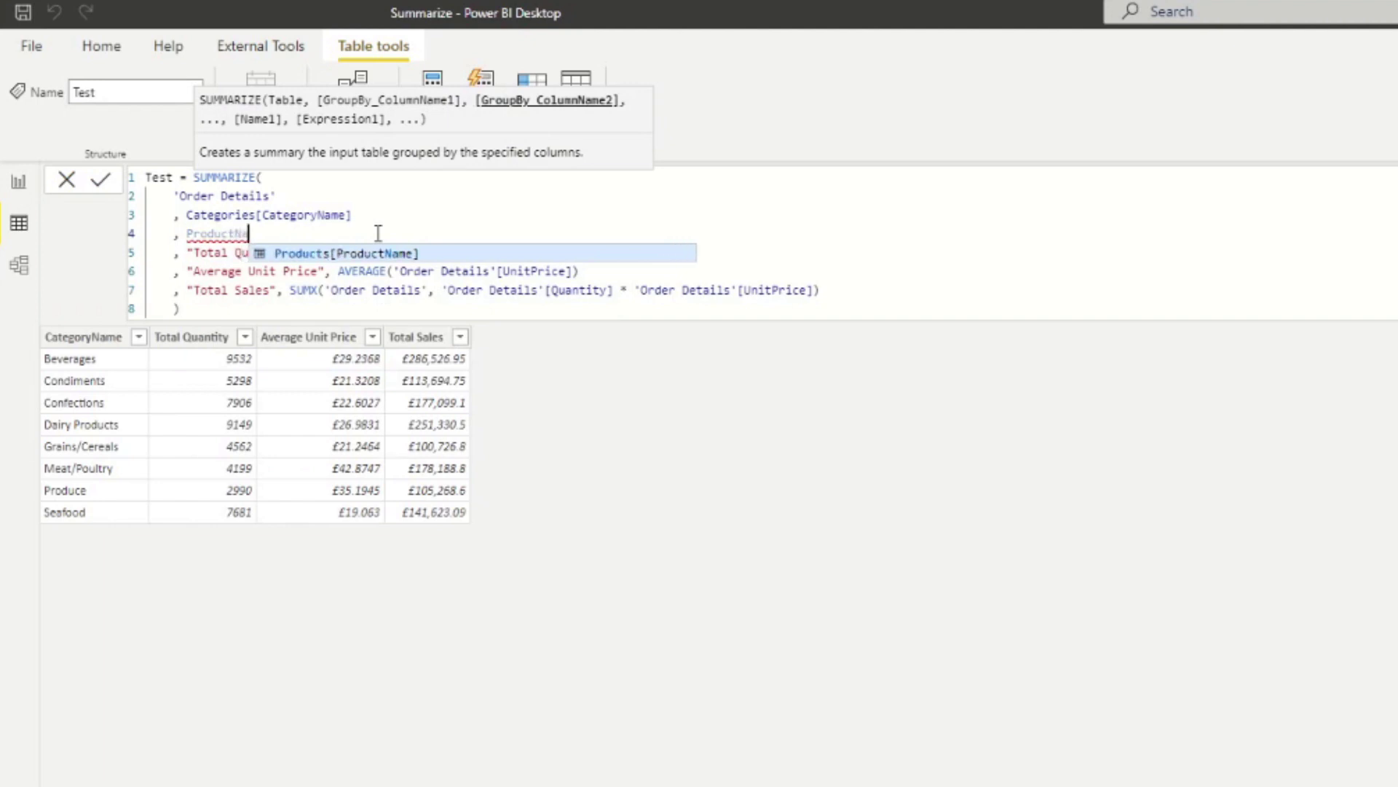
pyautogui.press('Tab')
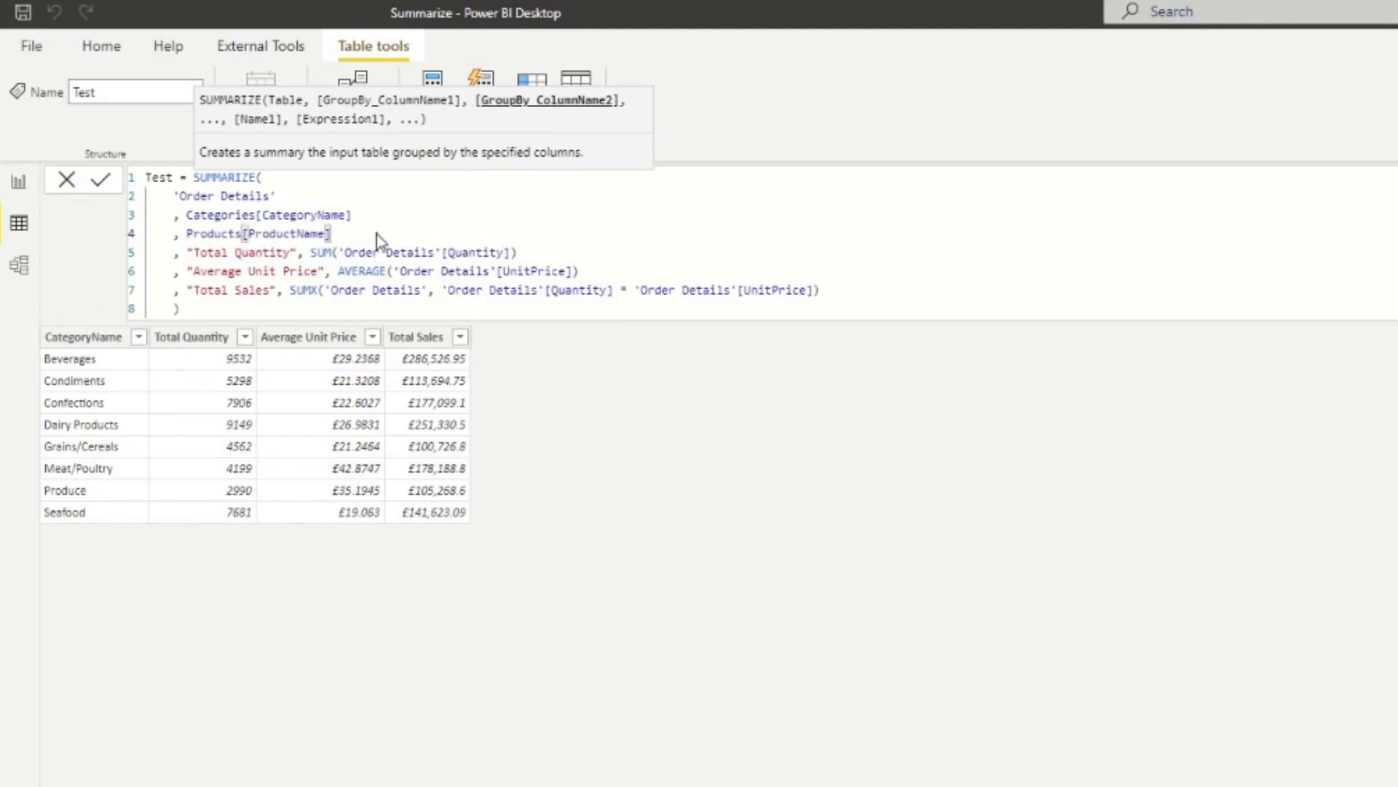
pyautogui.press('Return')
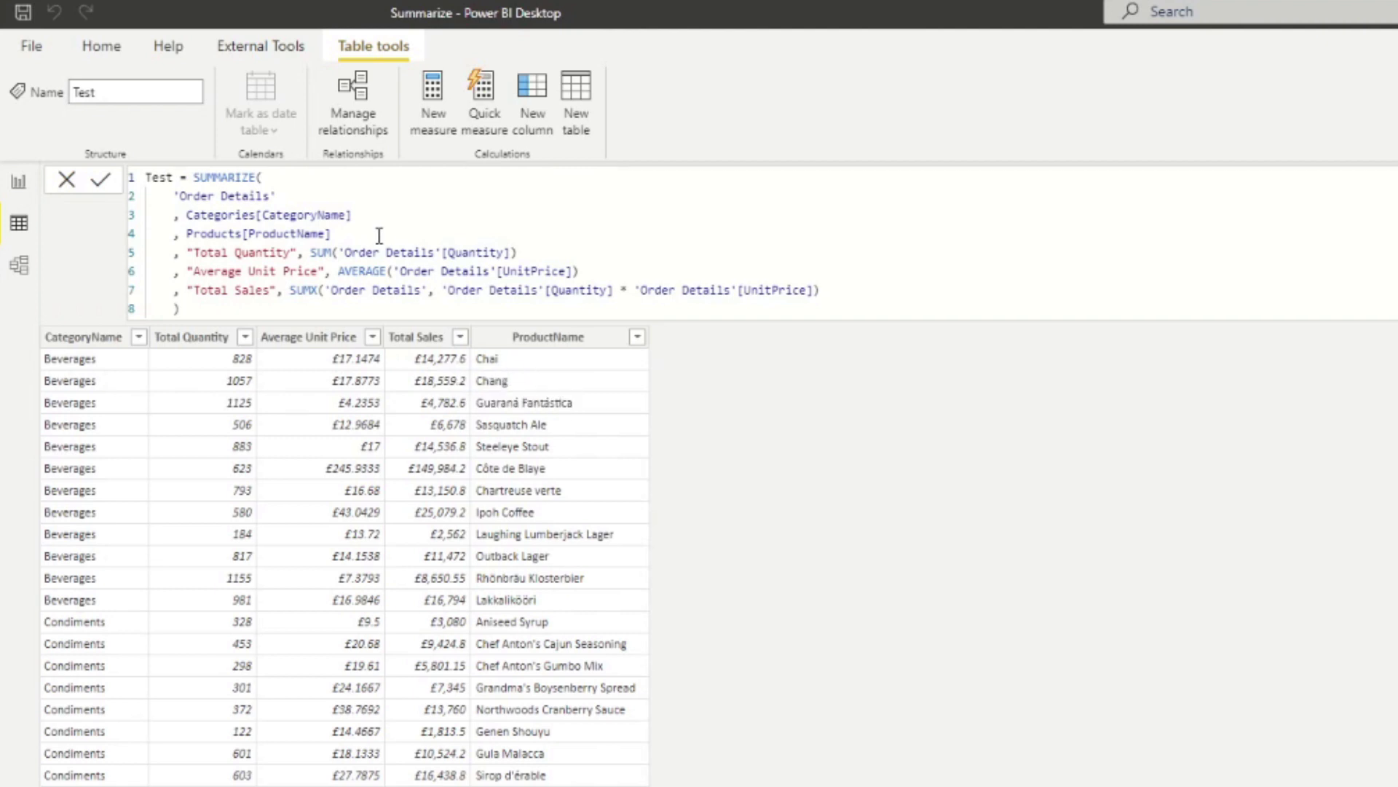
pyautogui.moveTo(383, 233); pyautogui.dragTo(399, 212)
pyautogui.press('Delete')
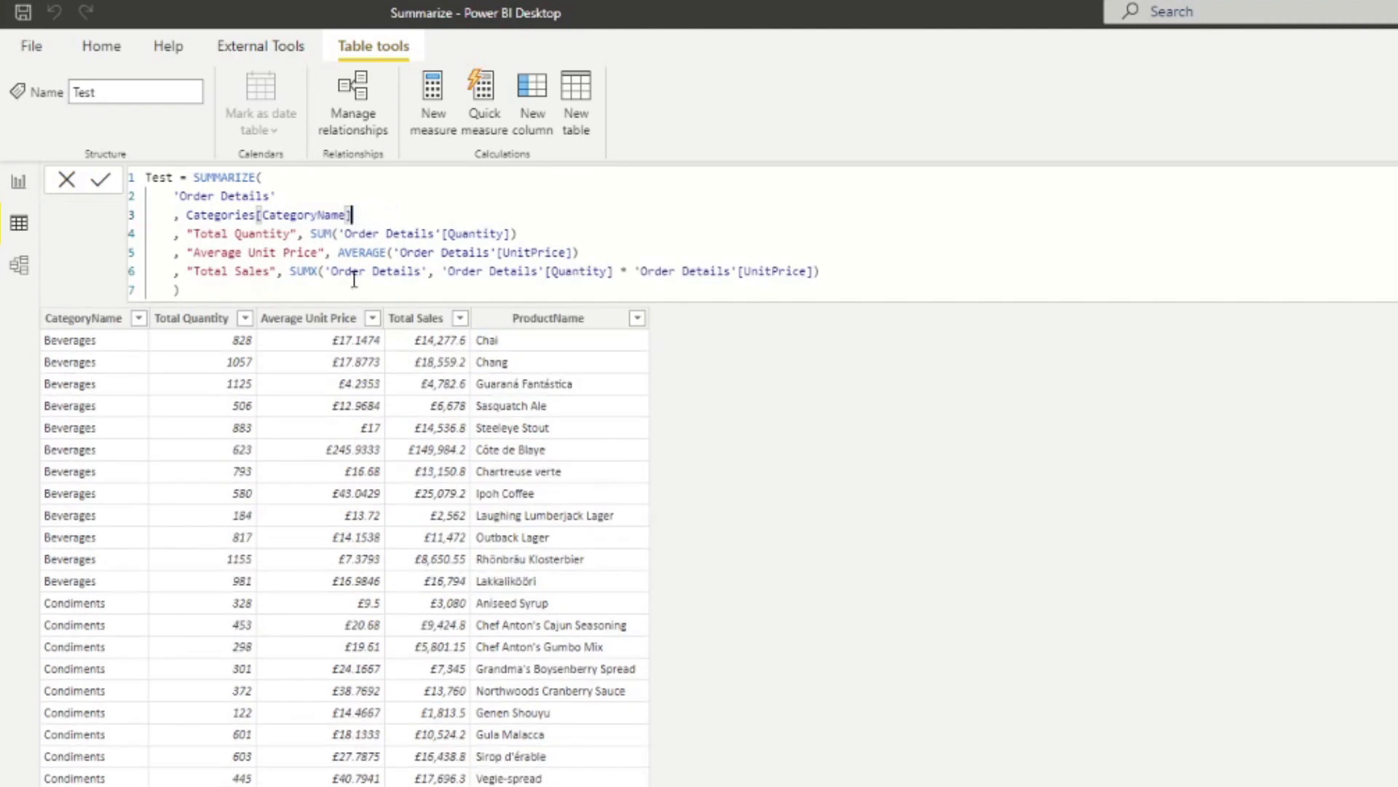
pyautogui.press('Return')
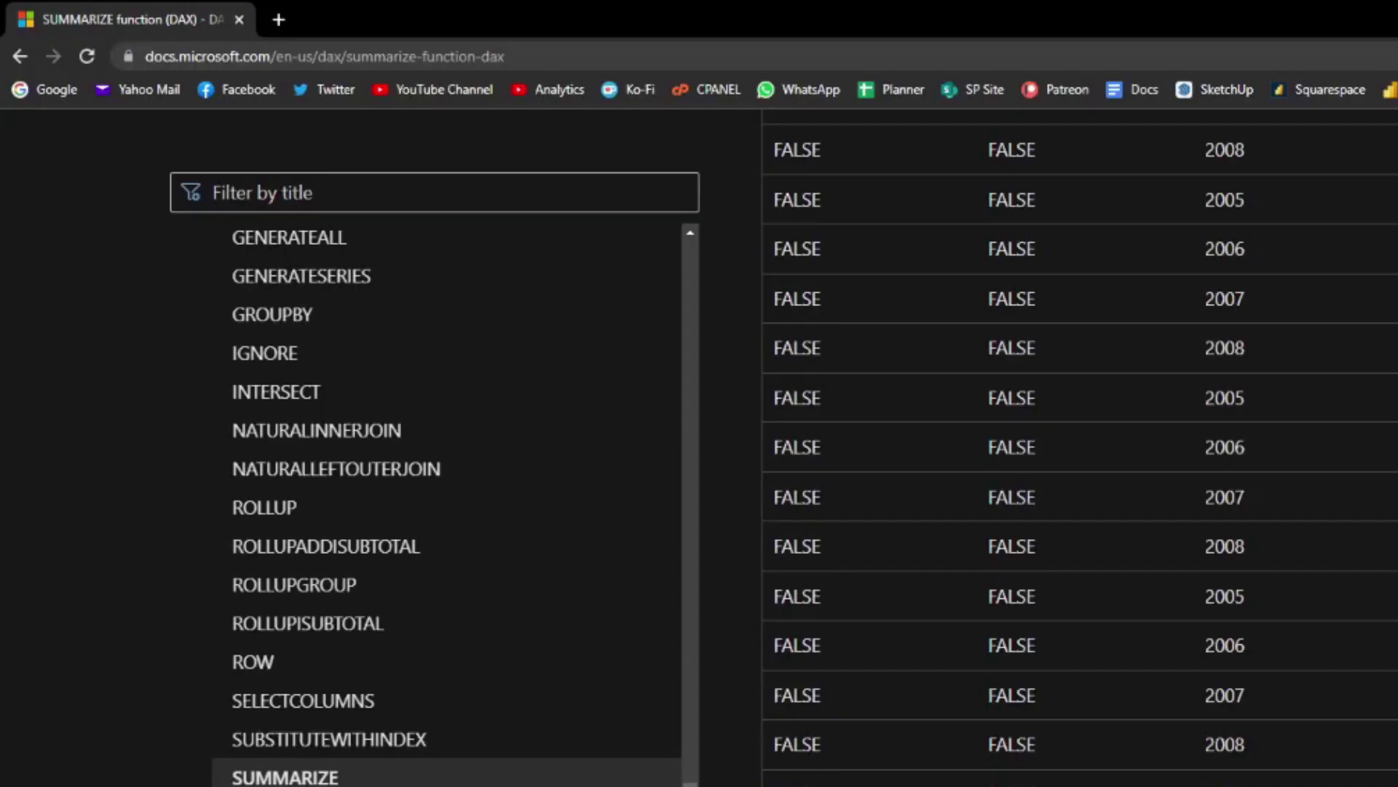
# Step: Scroll the SUMMARIZE docs page to the With ROLLUP example formula and its result table
pyautogui.scroll(15, 692, 496)
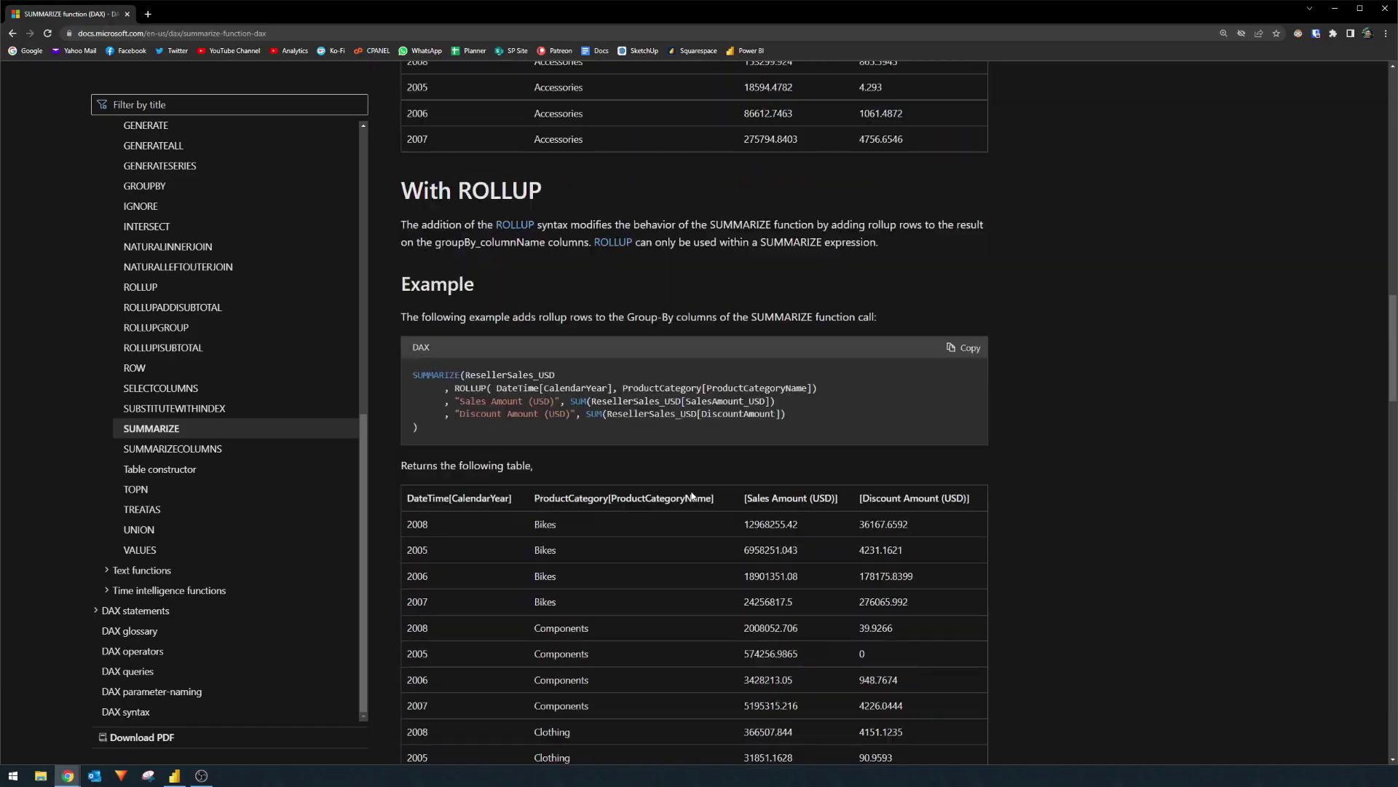
pyautogui.scroll(8, 692, 496)
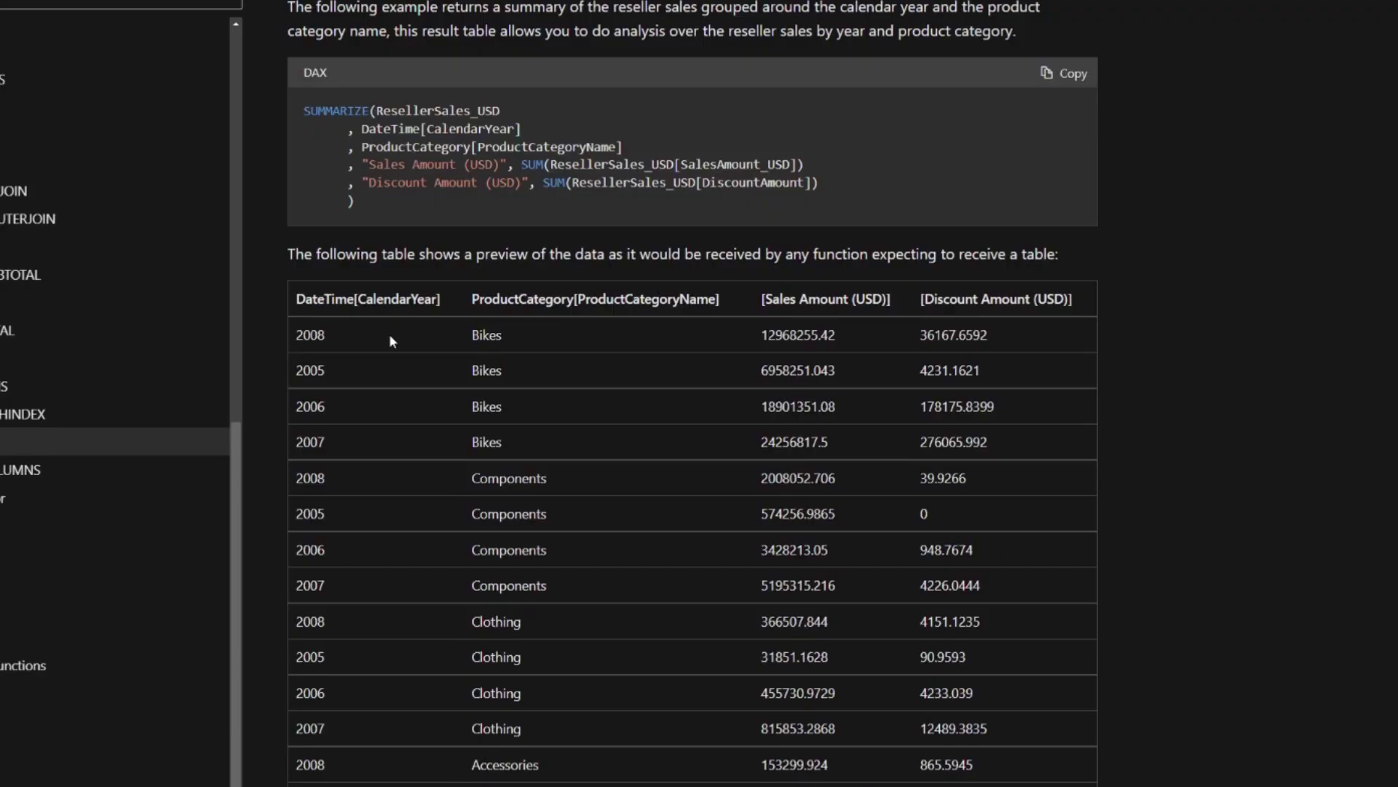
pyautogui.scroll(-8, 388, 333)
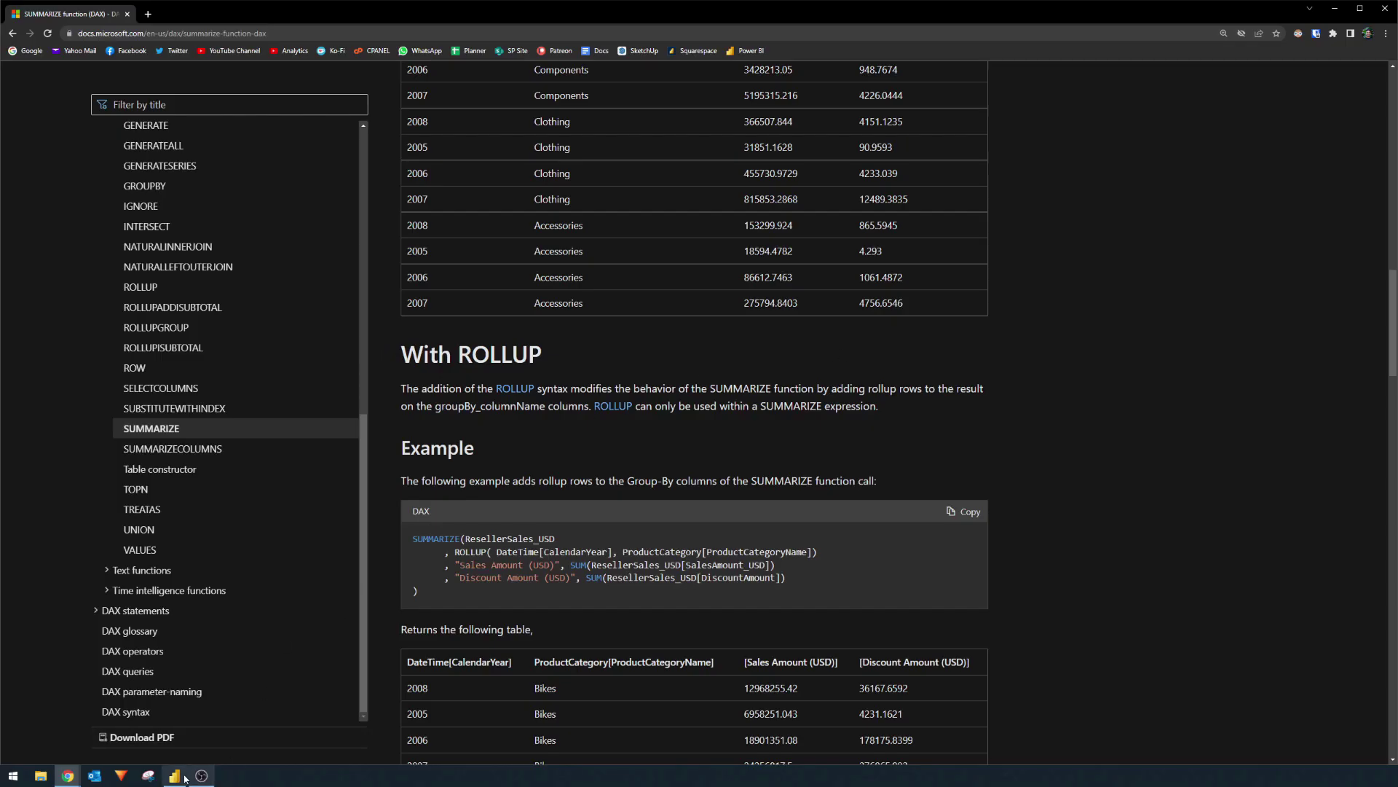
# Step: Wrap Categories[CategoryName] in ROLLUP( ), adding a grand-total row of 51317 and £1,354,458.59
pyautogui.click(182, 778)
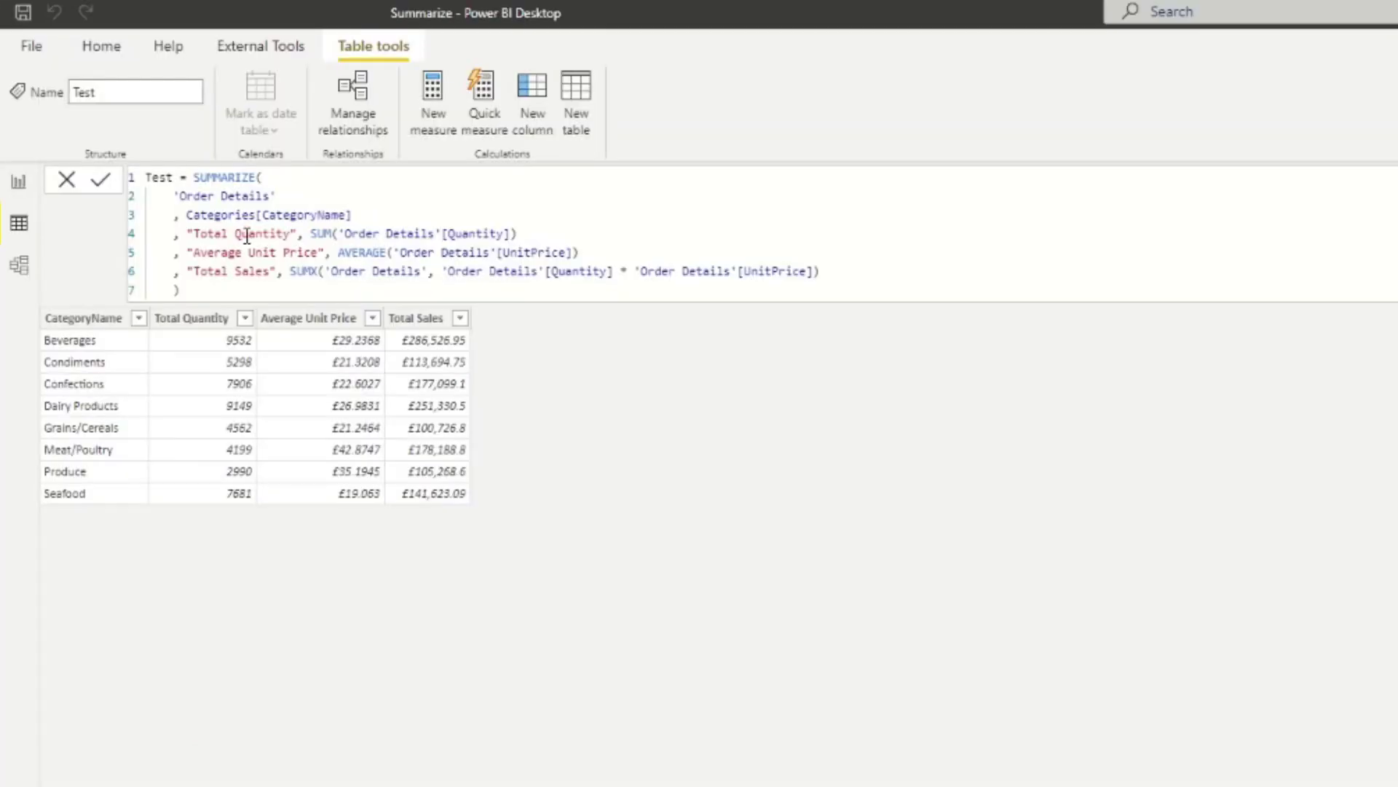
pyautogui.click(256, 235)
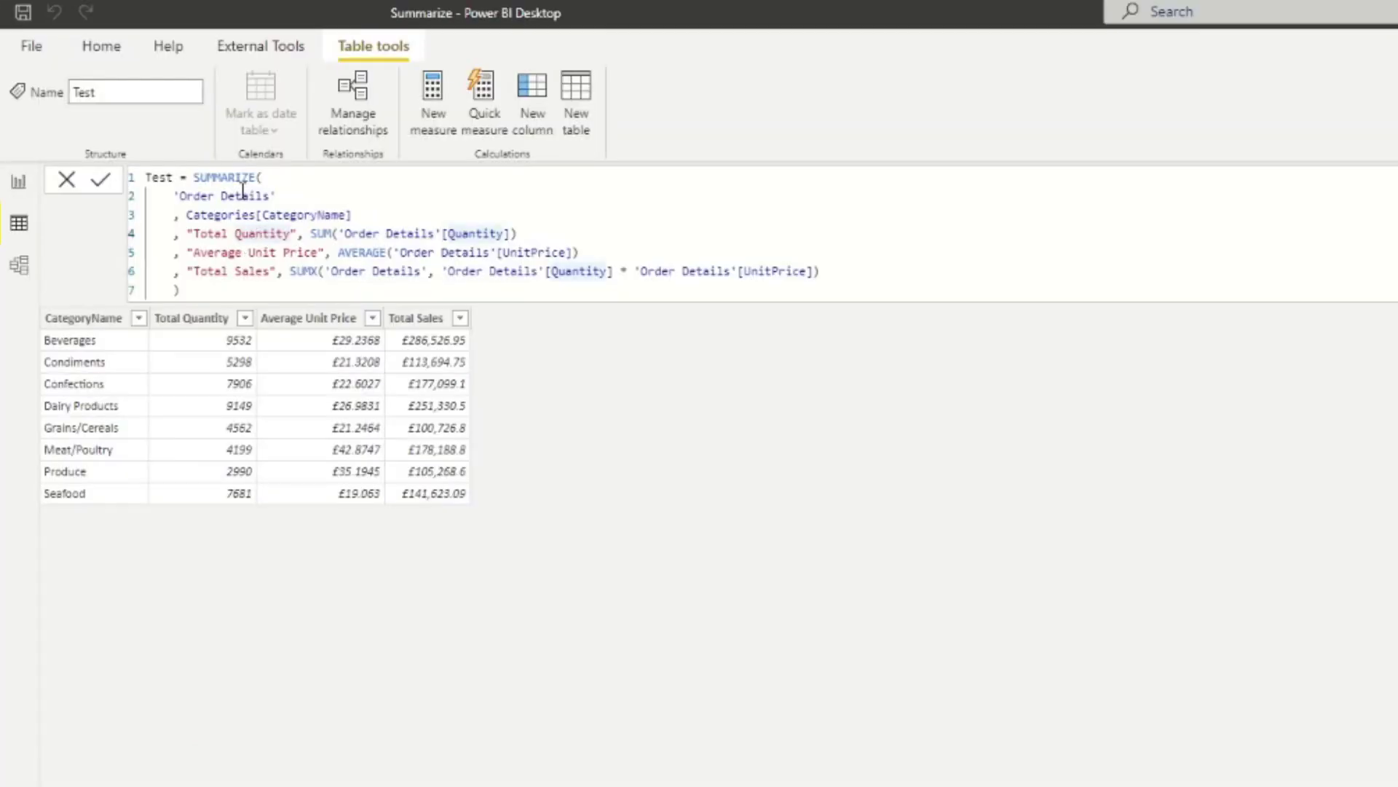
pyautogui.click(188, 214)
pyautogui.write('ROL')
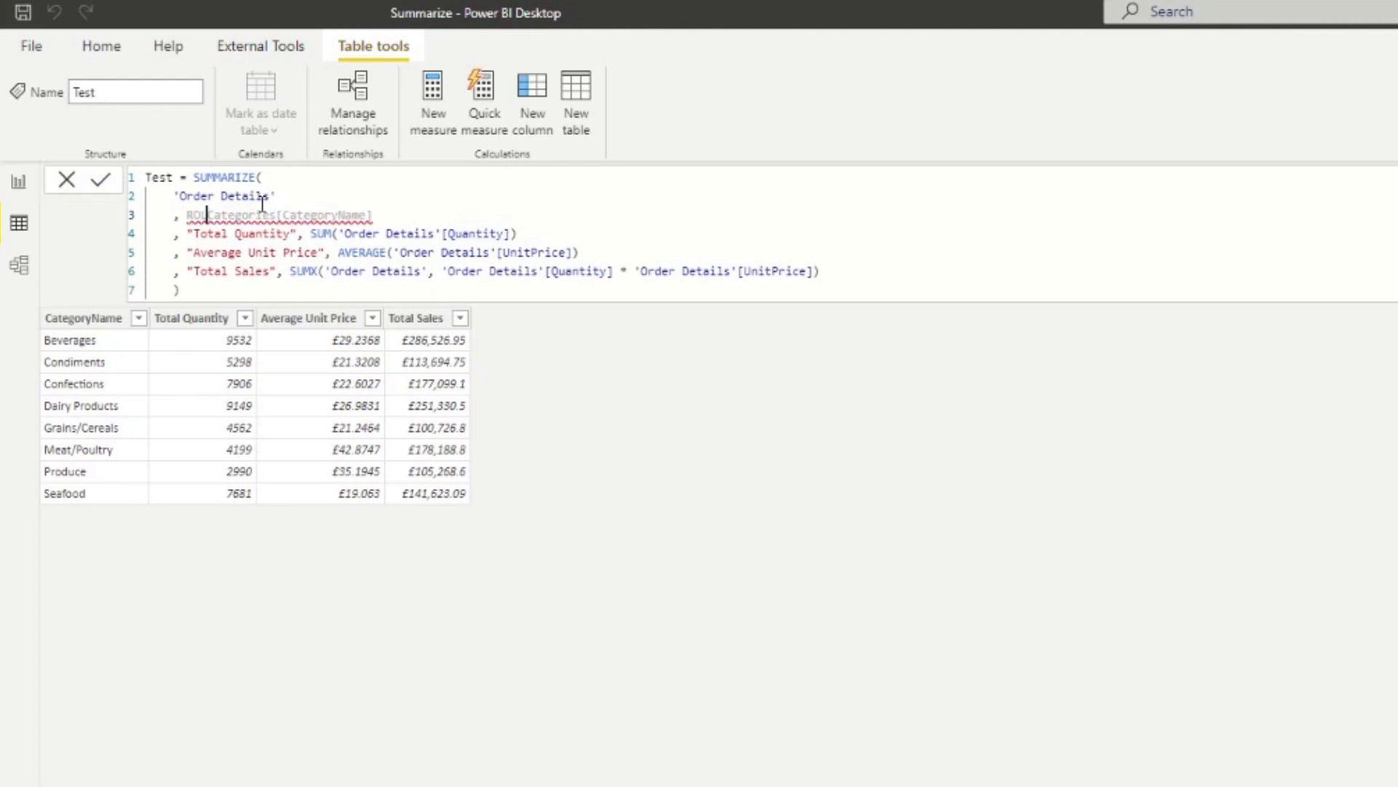
pyautogui.write('UP(')
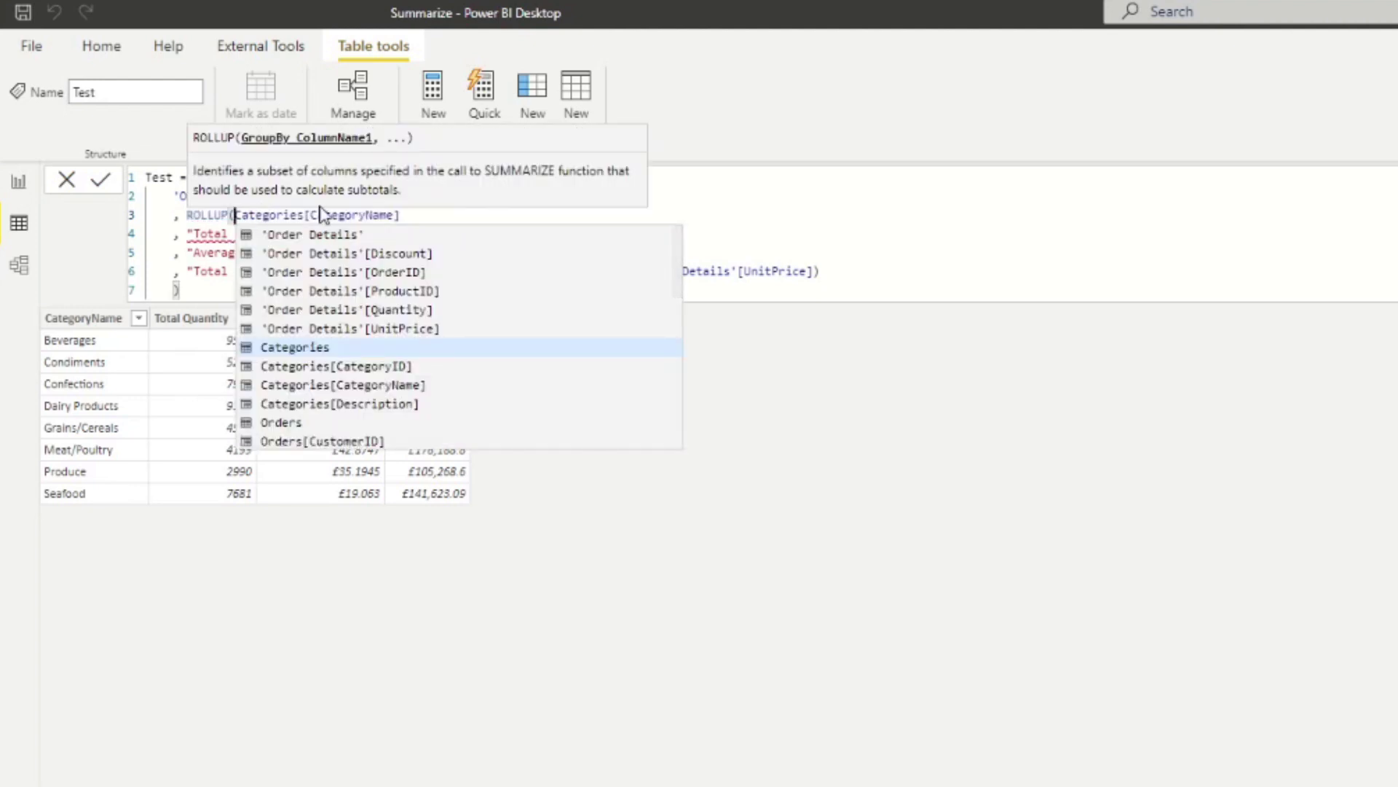
pyautogui.click(415, 214)
pyautogui.write(')')
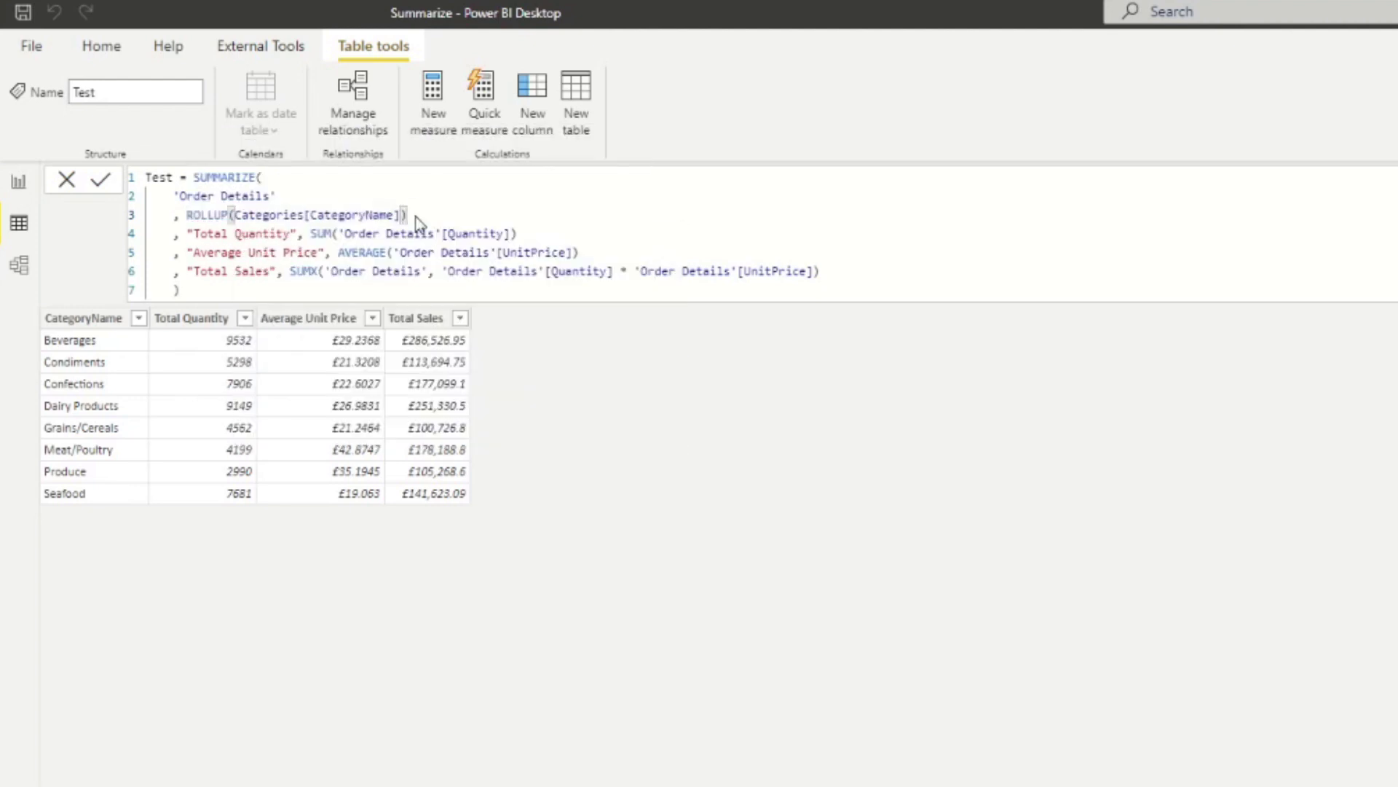
pyautogui.press('Return')
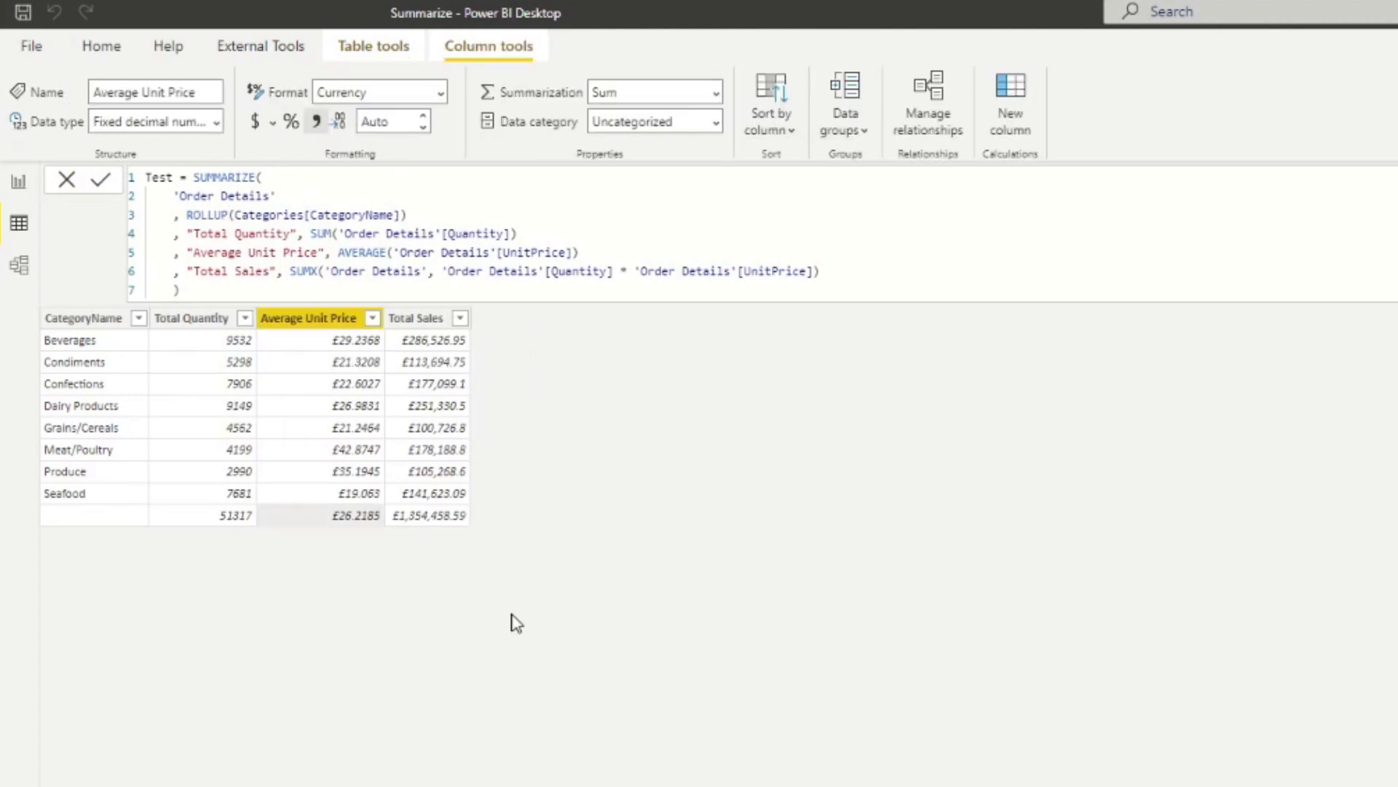
pyautogui.click(433, 514)
pyautogui.click(346, 523)
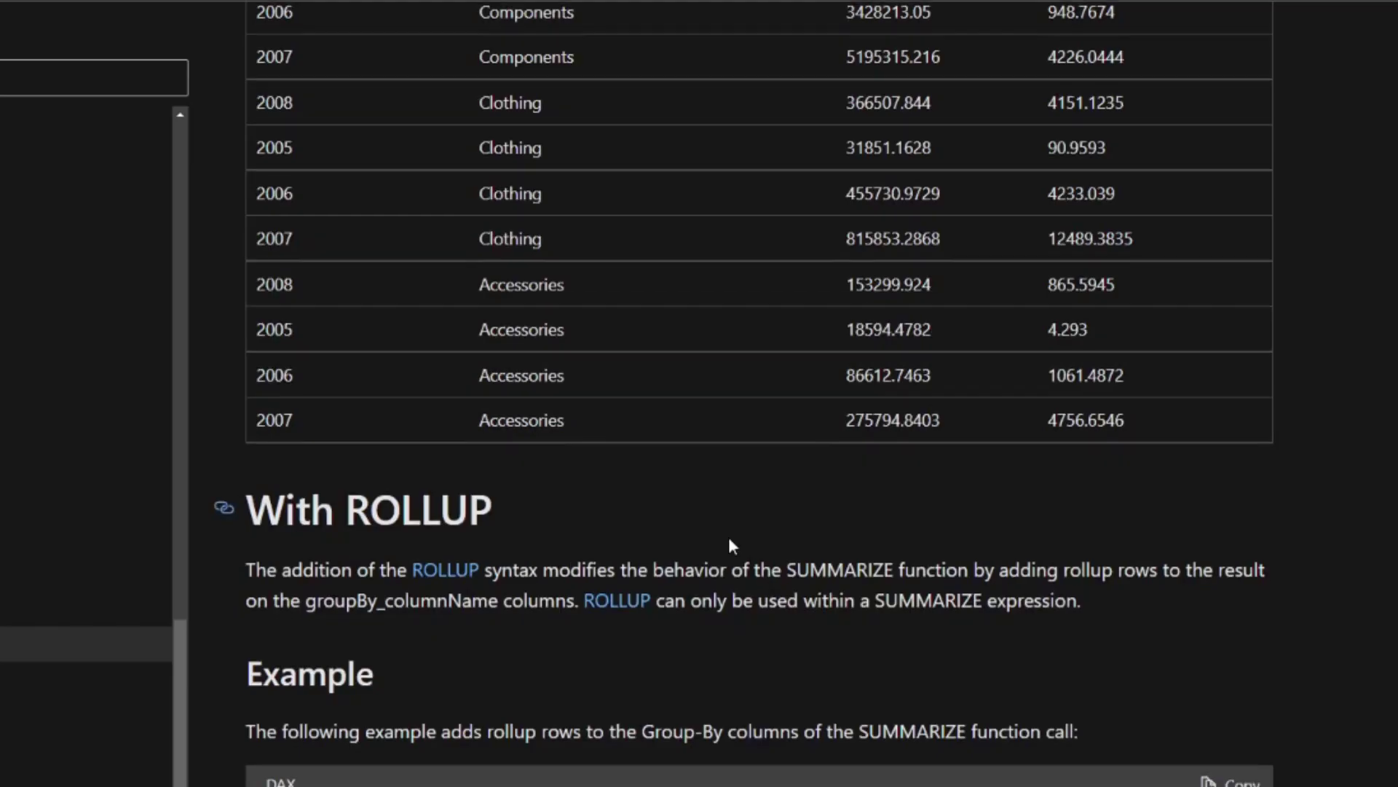
# Step: Scroll the Microsoft Docs page to read the ISSUBTOTAL rollup table example
pyautogui.scroll(-10, 728, 536)
pyautogui.scroll(-15, 728, 536)
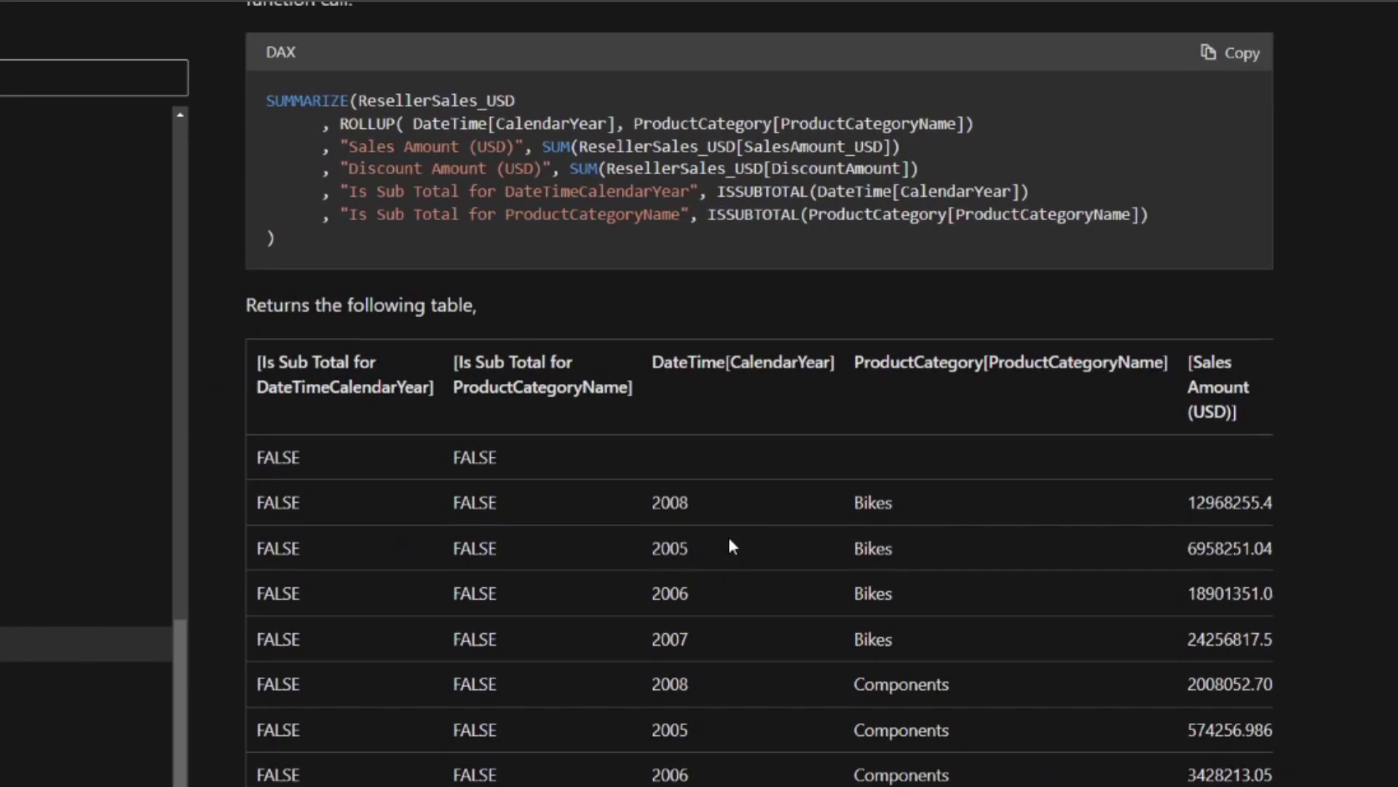
pyautogui.scroll(3, 729, 536)
pyautogui.scroll(-1, 759, 393)
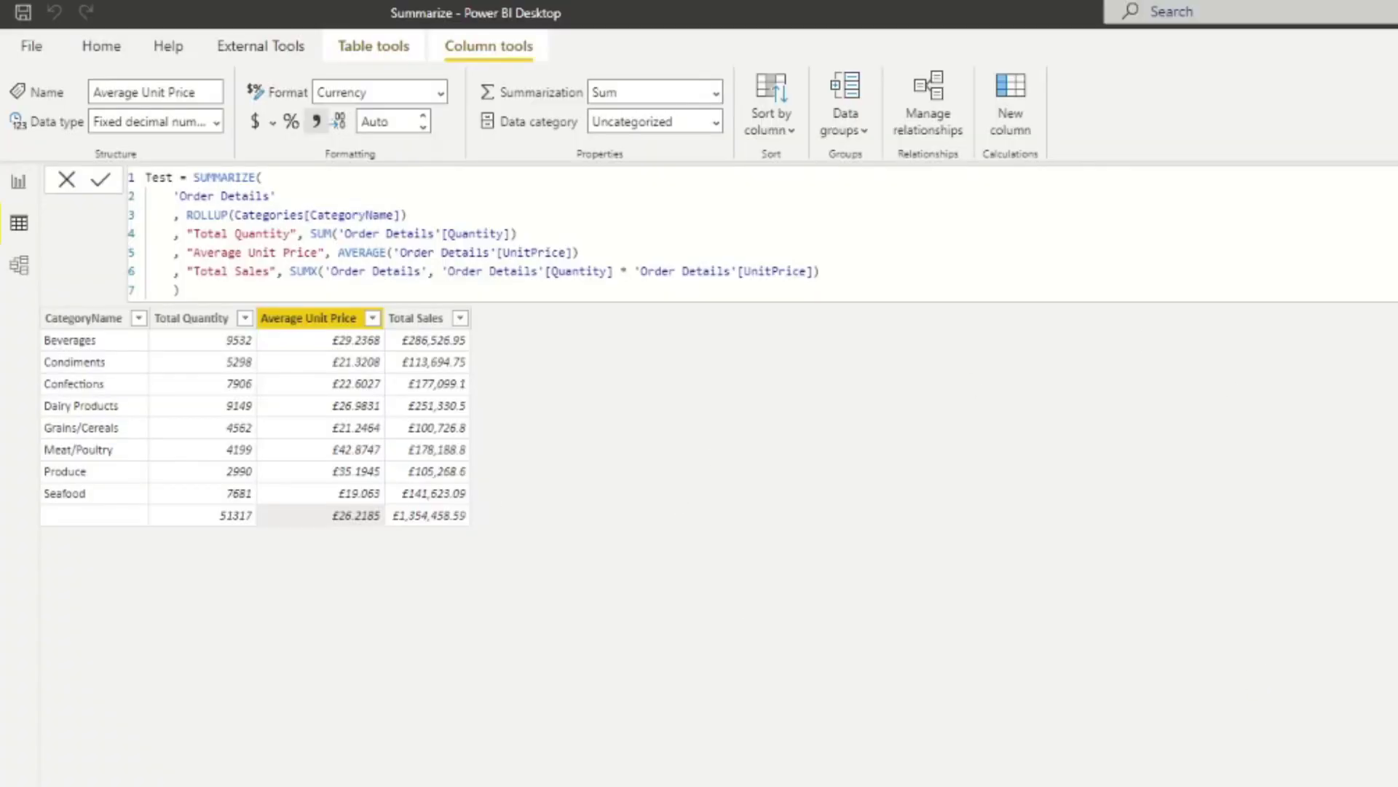
# Step: After the Total Sales line of the Test formula, add a line: , "IsSubTotal", ISSUBTOTAL(
pyautogui.click(1018, 233)
pyautogui.click(915, 265)
pyautogui.press('Return')
pyautogui.write(', ')
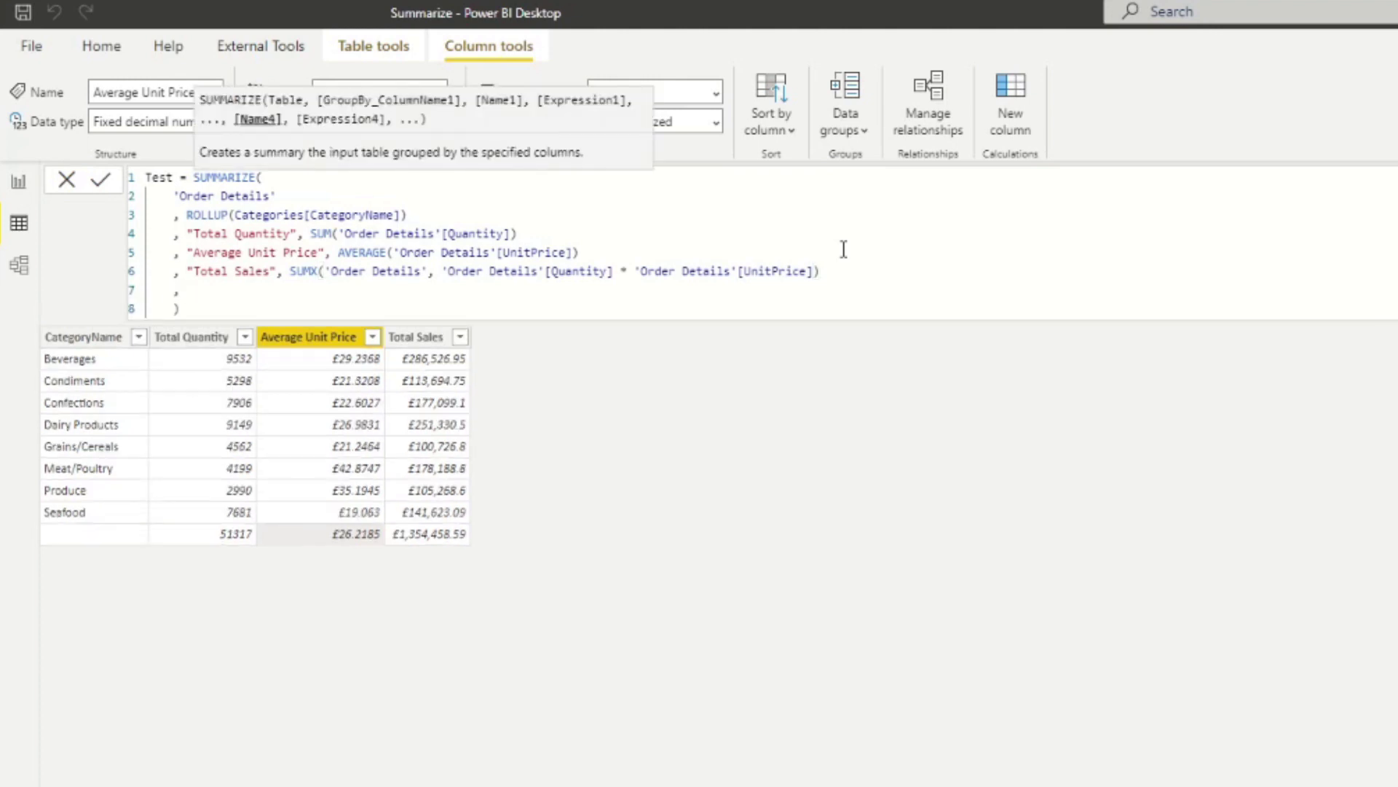
pyautogui.write('"IsSubTotal", ISS')
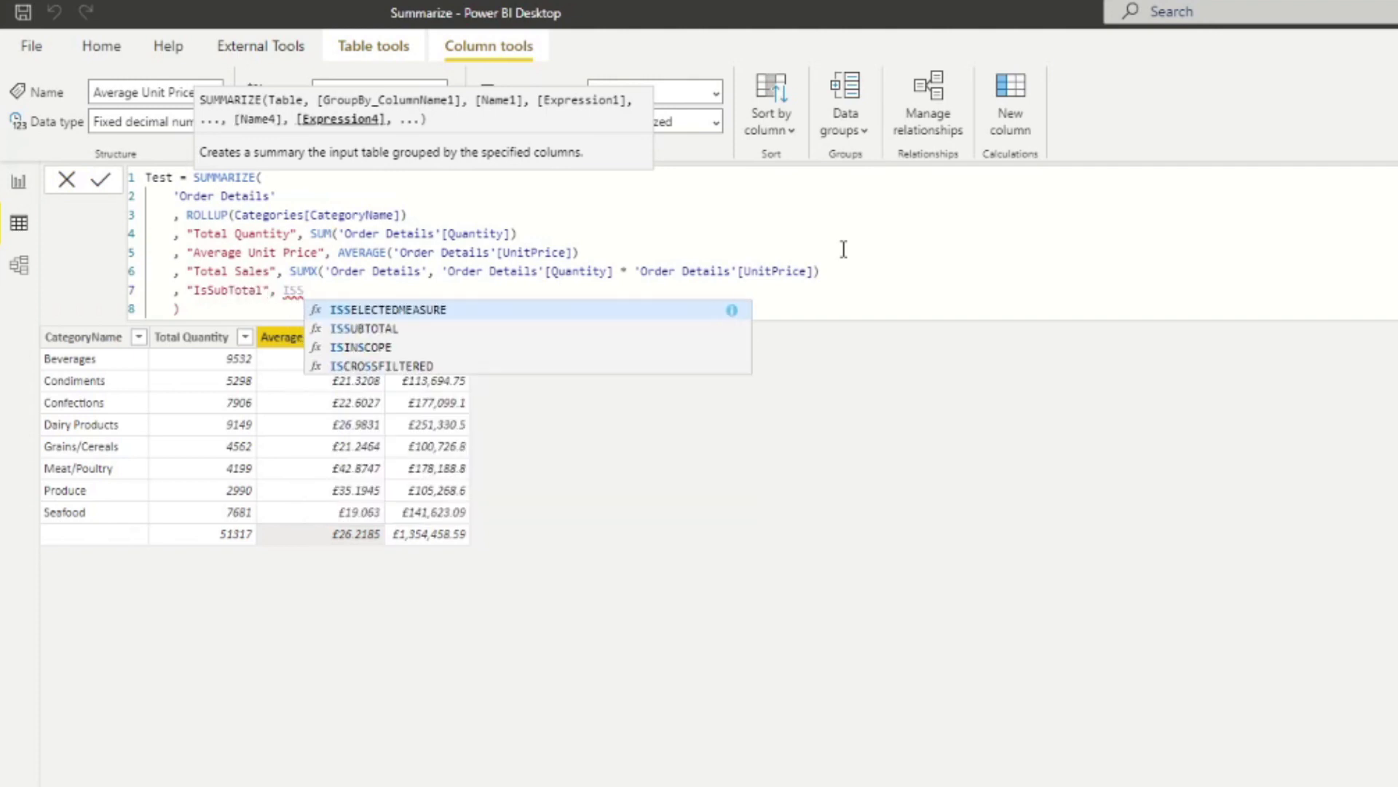
pyautogui.press('Down')
pyautogui.press('Tab')
# Step: Give ISSUBTOTAL the argument Categories[CategoryName], commit the formula, and select the new IsSubTotal column
pyautogui.write('Cat')
pyautogui.press('Down')
pyautogui.press('Tab')
pyautogui.write(')')
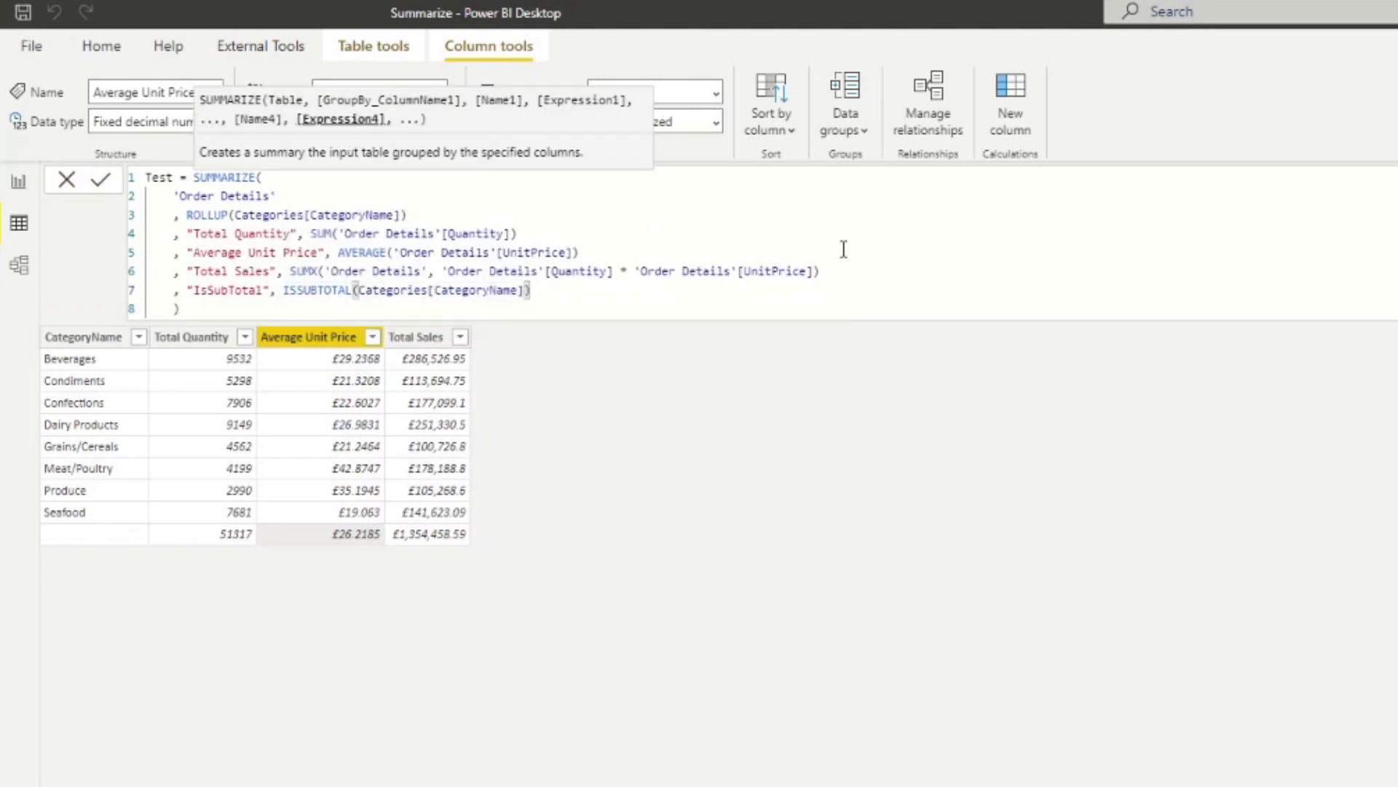
pyautogui.press('Return')
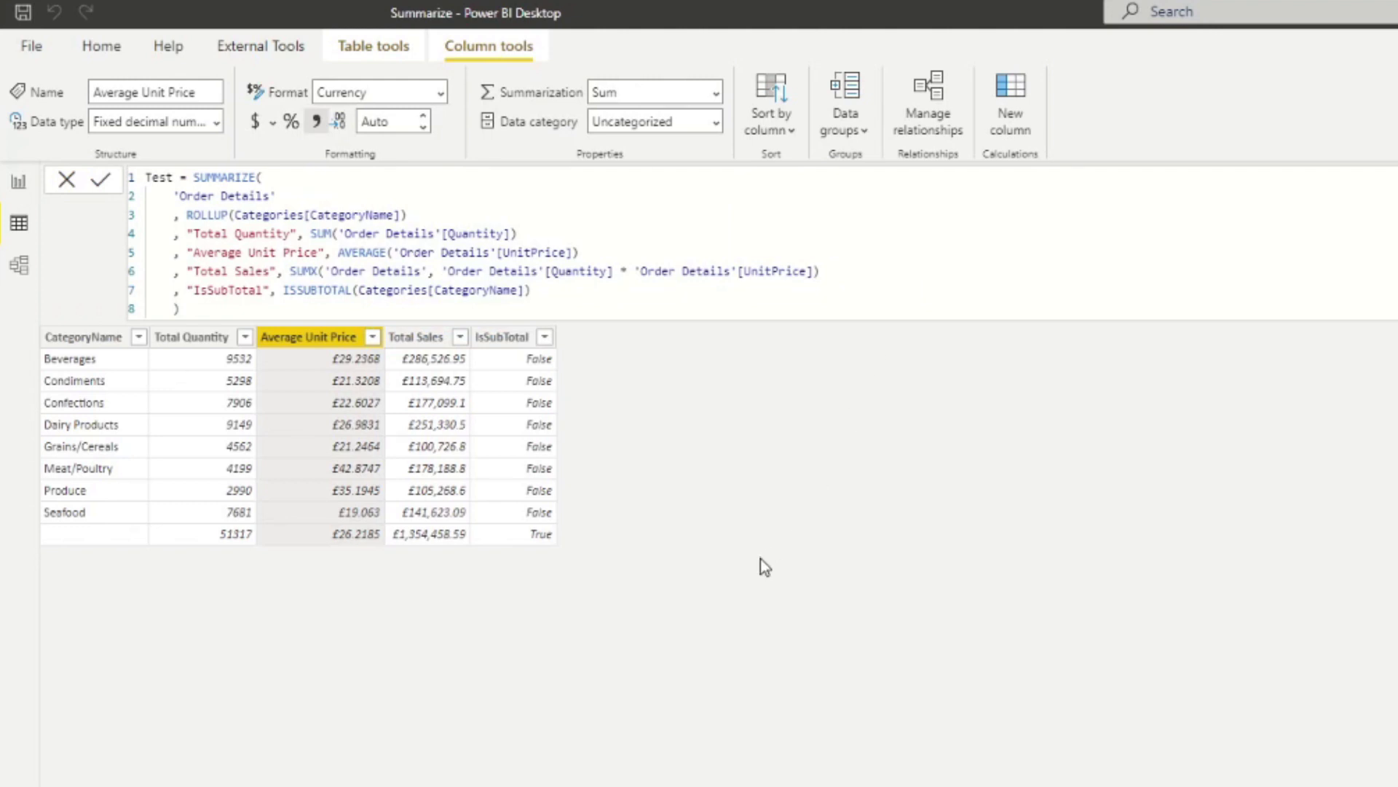
pyautogui.click(545, 370)
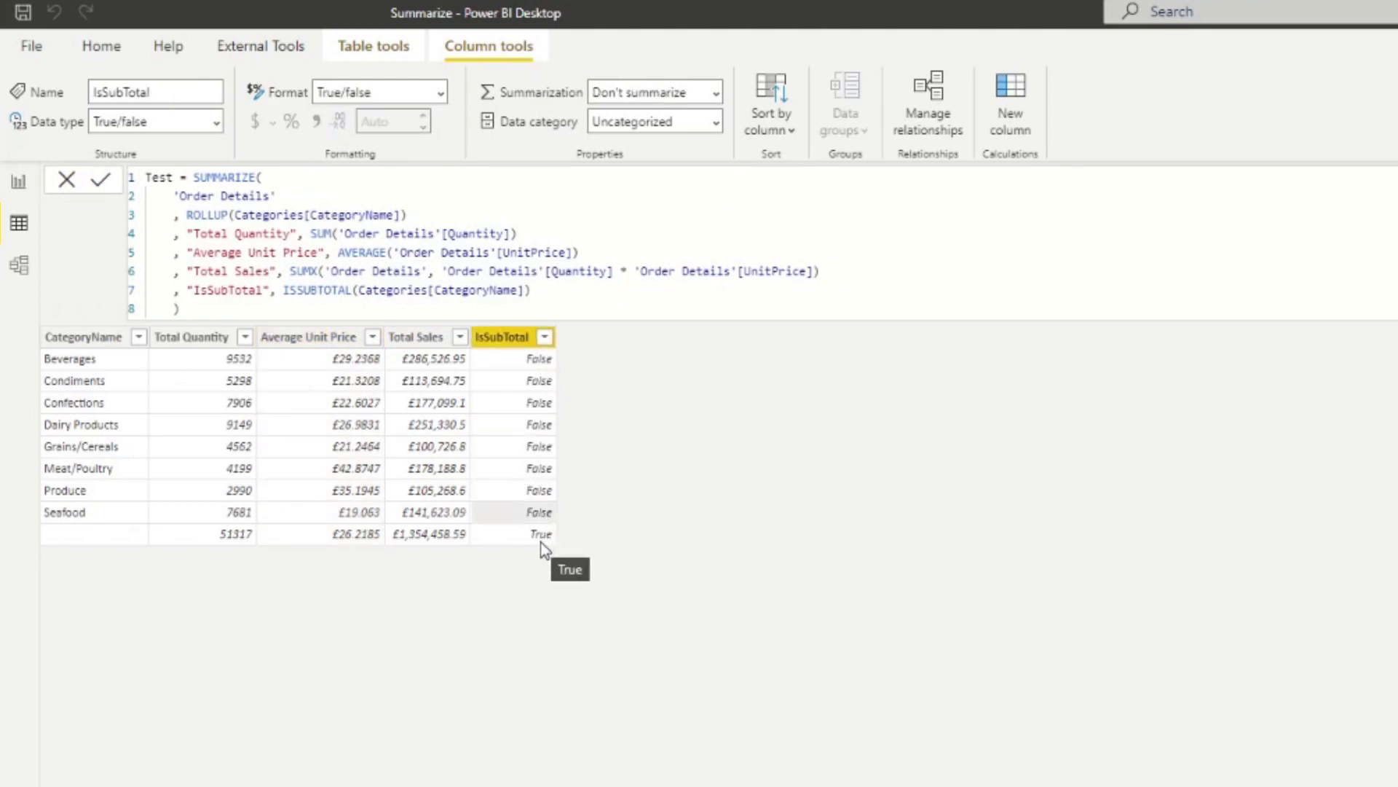